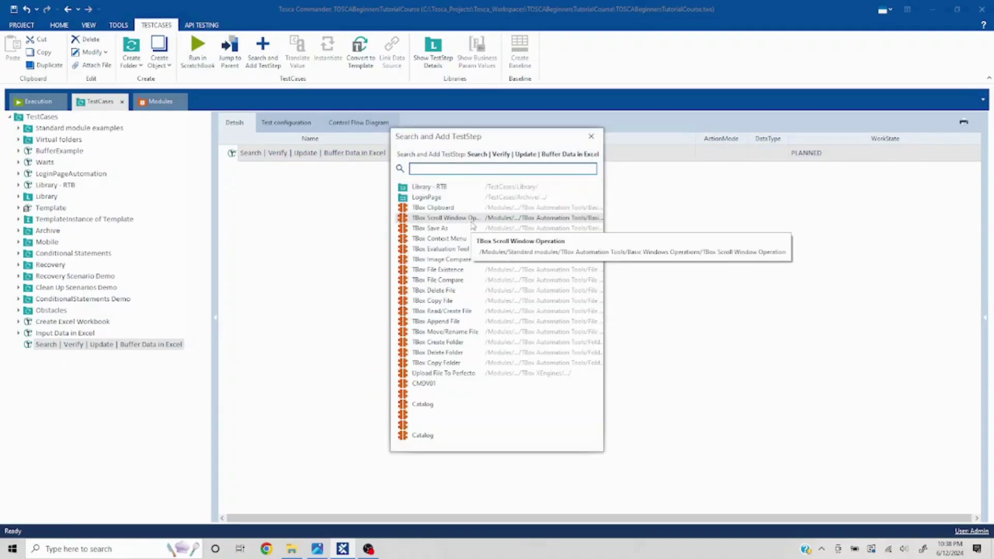
# - Search the modules for "Workbook" and add a TBox Open Excel Workbook test step to the test case
pyautogui.write('e')
pyautogui.press('BackSpace')
pyautogui.write('Workbook')
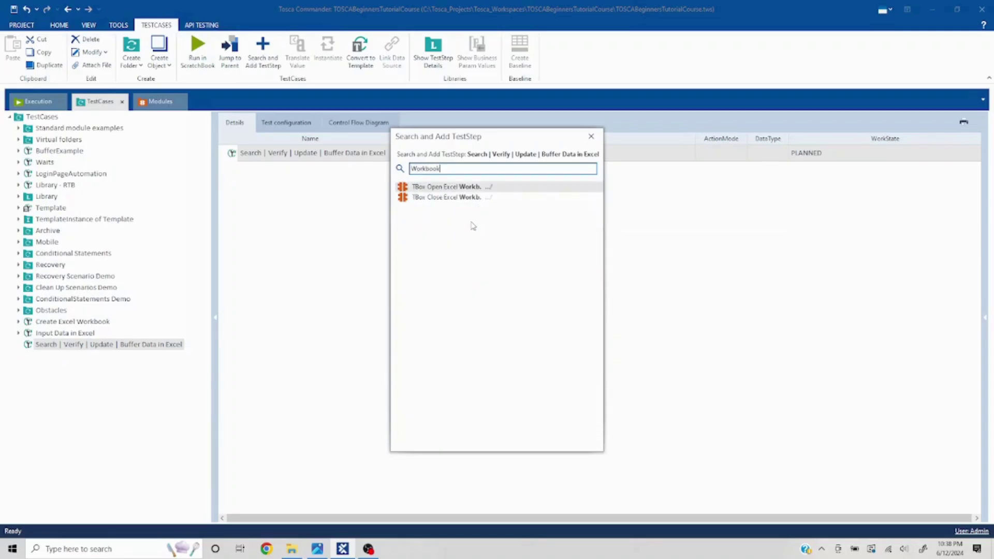
pyautogui.doubleClick(449, 188)
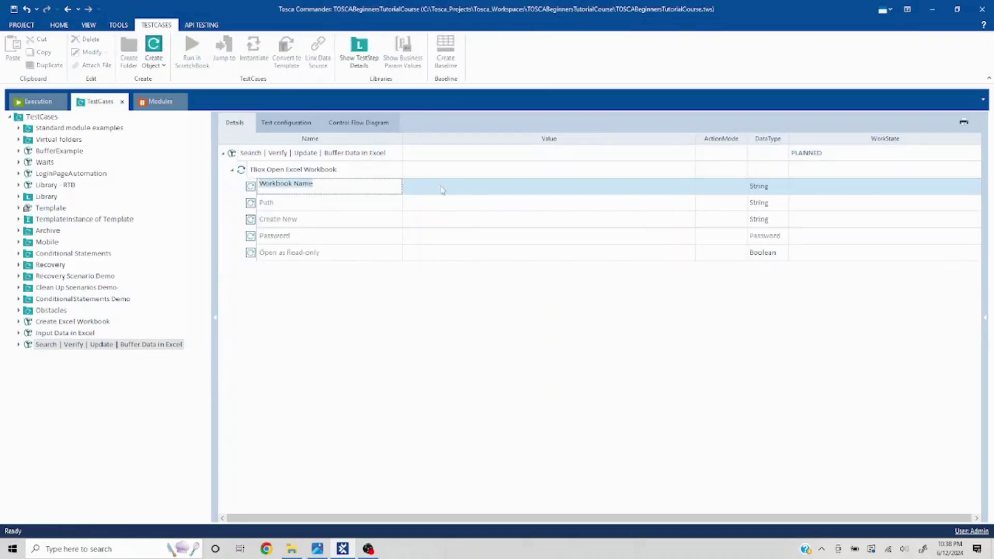
# - Set the Workbook Name of the TBox Open Excel Workbook step to DataSearch
pyautogui.click(448, 190)
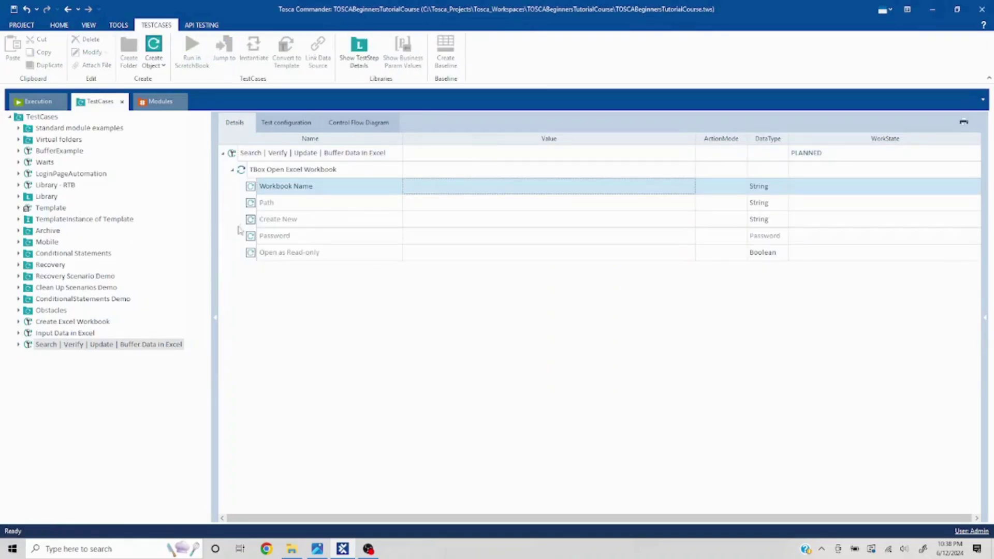
pyautogui.click(441, 187)
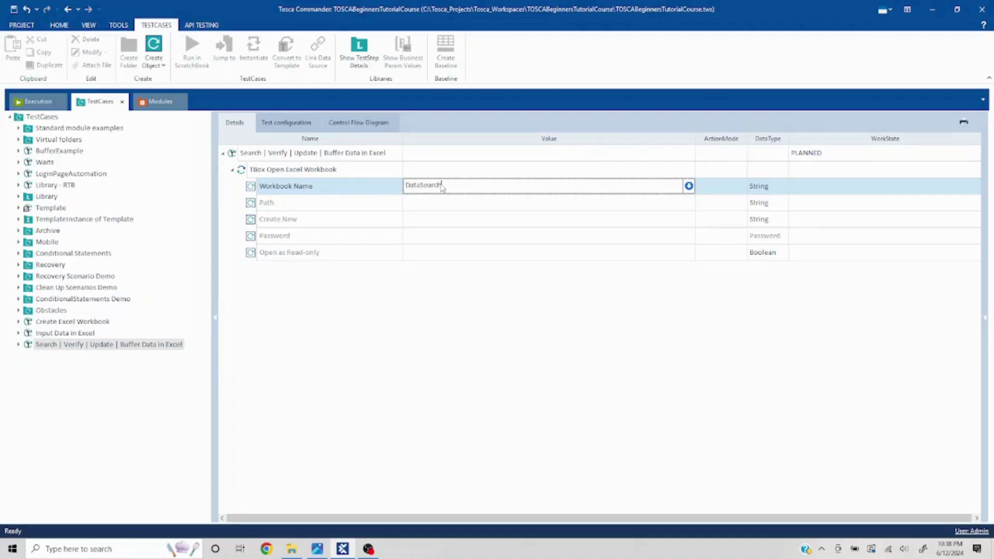
pyautogui.click(420, 218)
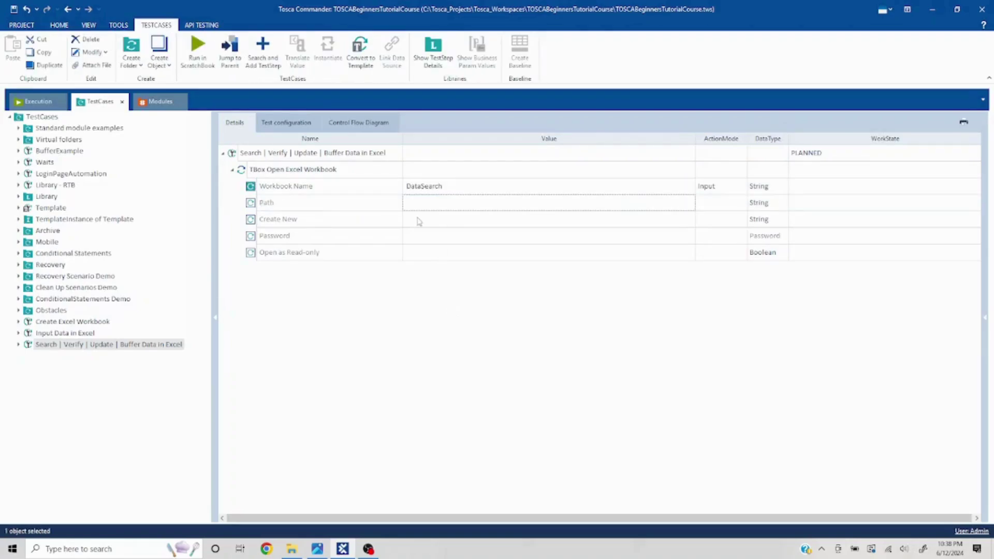
# - Start editing the Path value, then switch to File Explorer and copy the TOSCA Excel folder's path
pyautogui.click(422, 208)
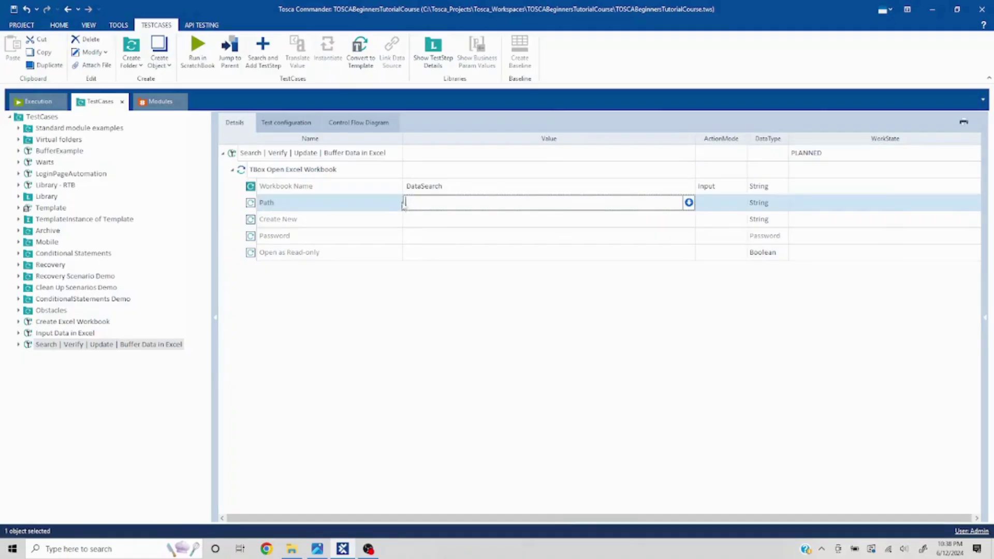
pyautogui.hotkey('alt', 'Tab')
pyautogui.hotkey('alt', 'Tab')
pyautogui.hotkey('alt', 'Tab')
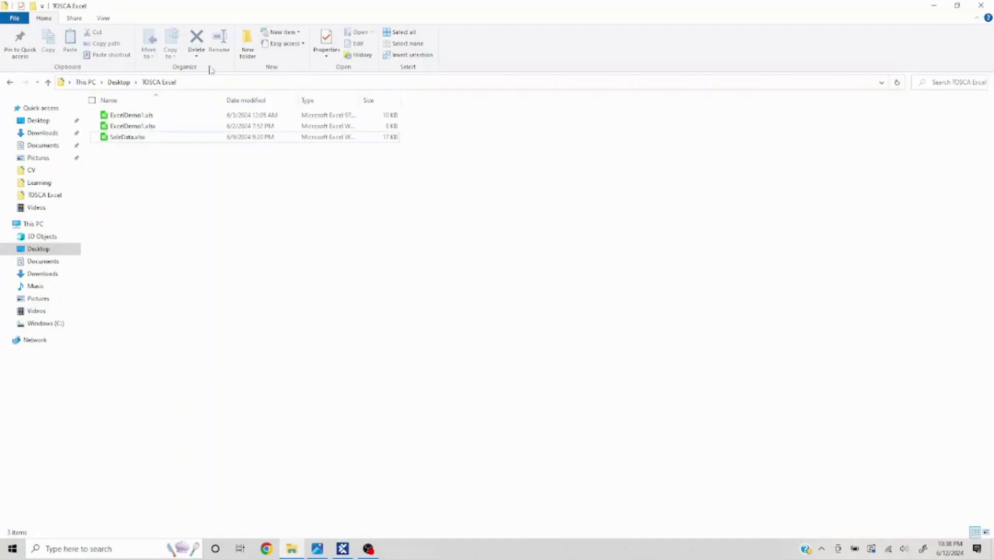
pyautogui.click(224, 84)
pyautogui.hotkey('ctrl', 'c')
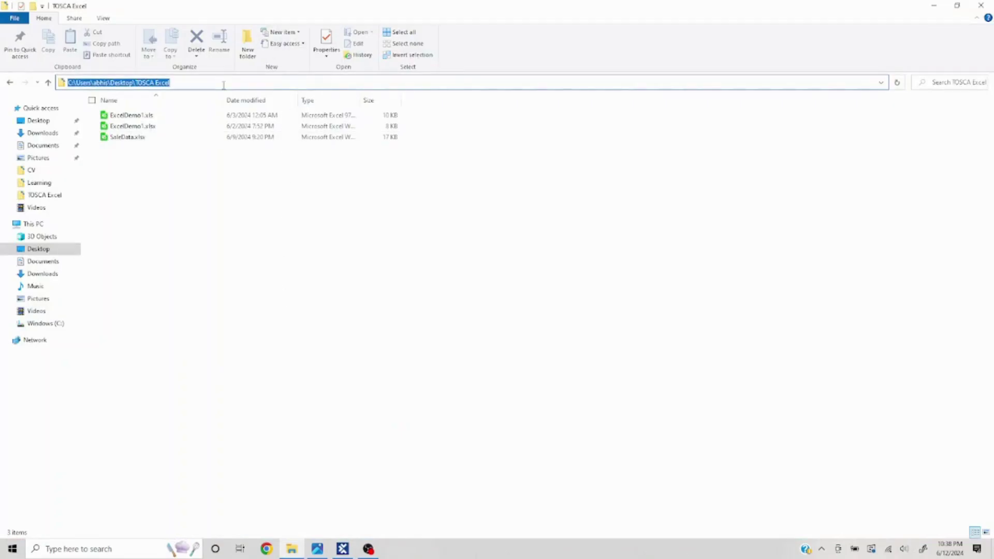
# - Back in Tosca Commander, set the Path value to the copied TOSCA Excel folder path followed by \SaleData.xslx
pyautogui.hotkey('alt', 'Tab')
pyautogui.hotkey('alt', 'Tab')
pyautogui.hotkey('alt', 'Tab')
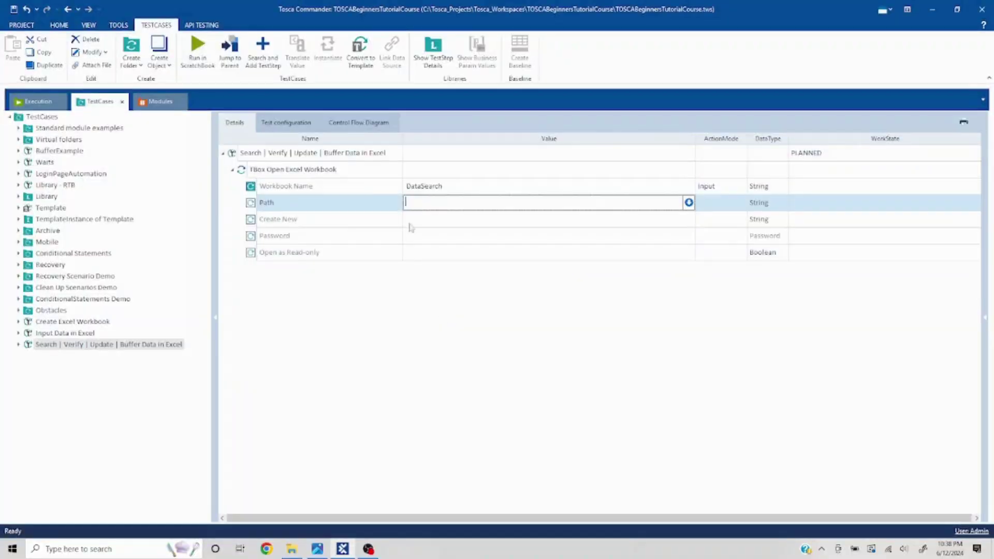
pyautogui.hotkey('ctrl', 'v')
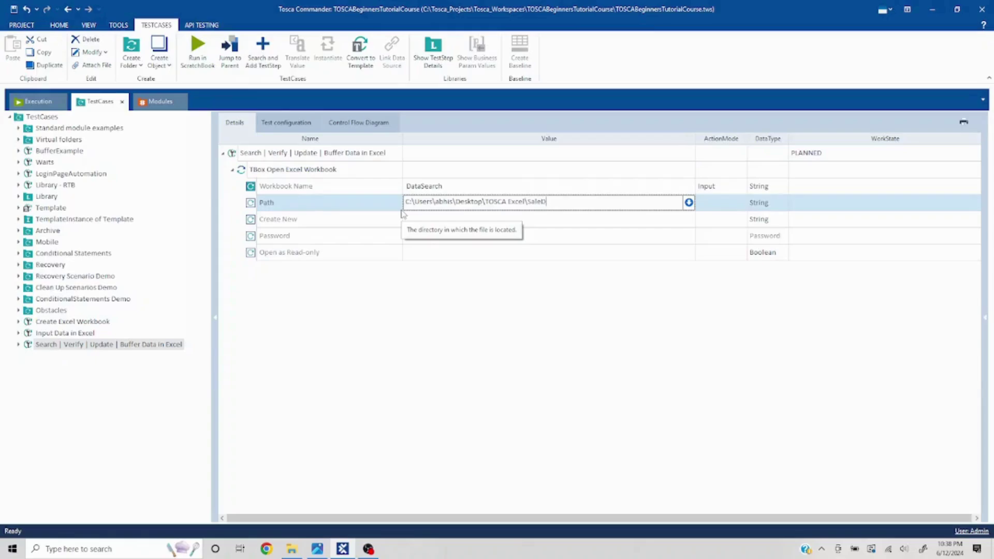
pyautogui.write('\\SaleData.xslx')
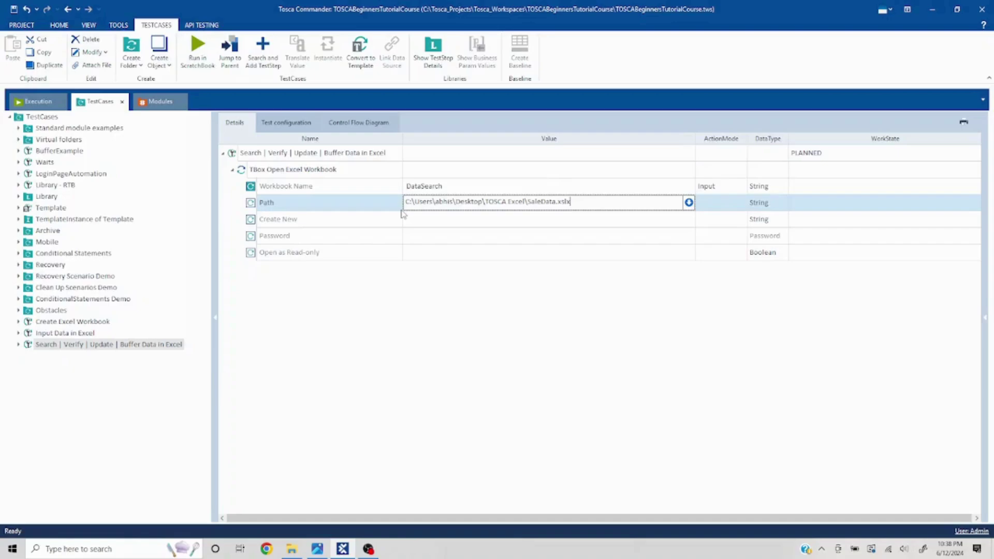
pyautogui.press('Return')
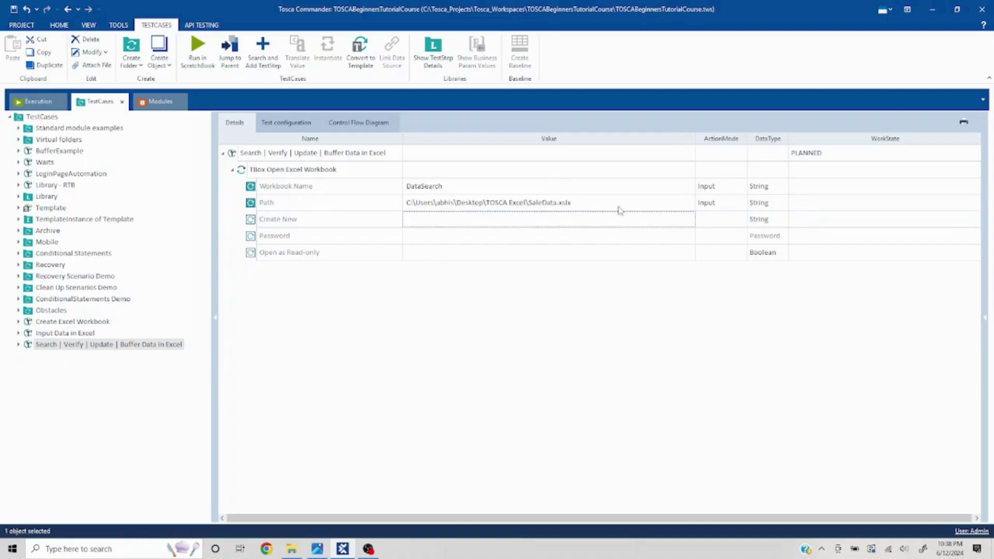
# - Set Create New to False in the TBox Open Excel Workbook step
pyautogui.click(659, 224)
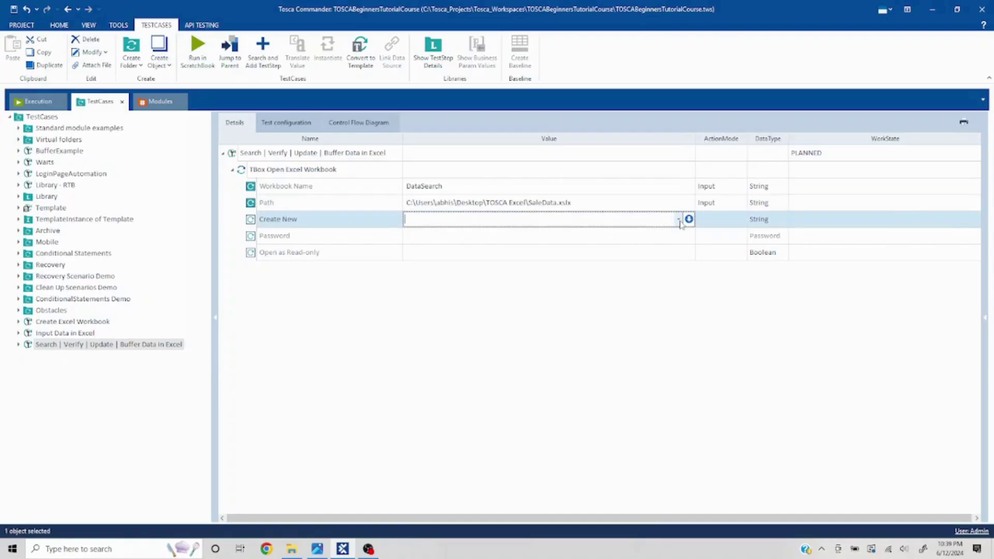
pyautogui.click(679, 221)
pyautogui.click(537, 247)
pyautogui.press('Tab')
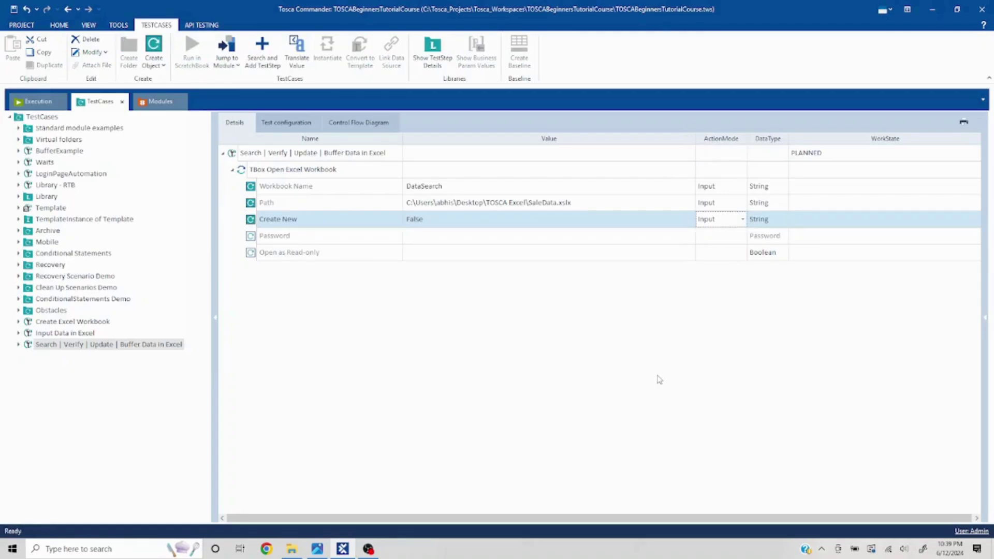
pyautogui.click(659, 380)
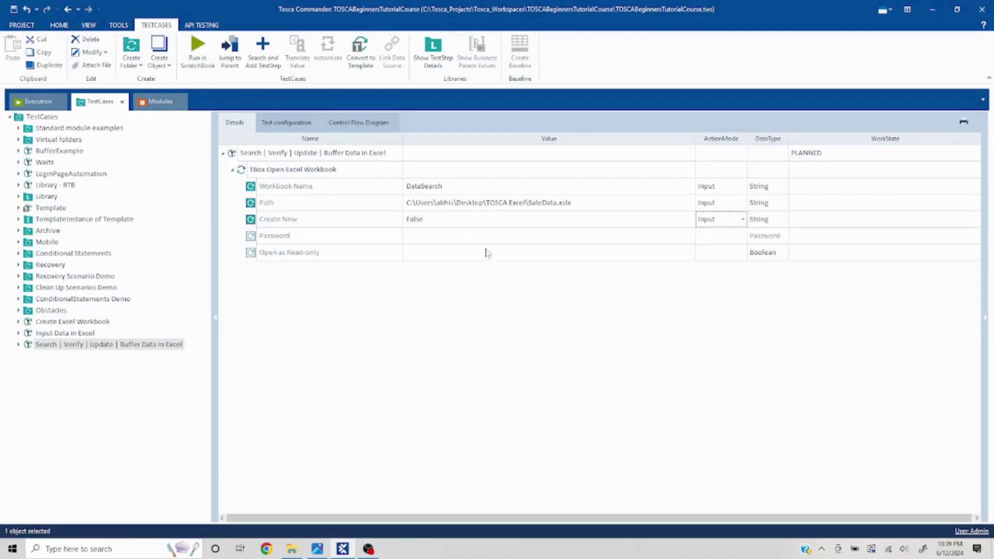
pyautogui.click(233, 173)
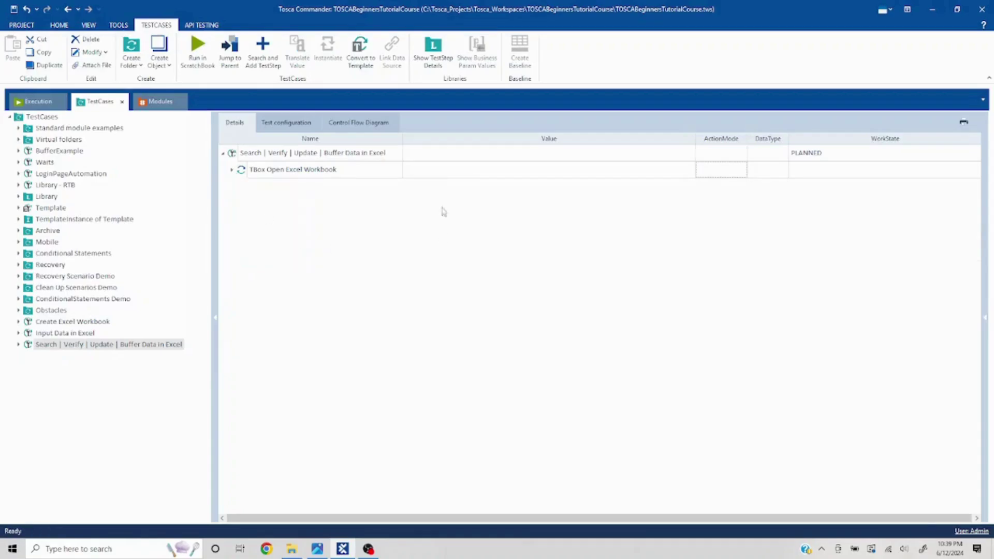
pyautogui.click(233, 172)
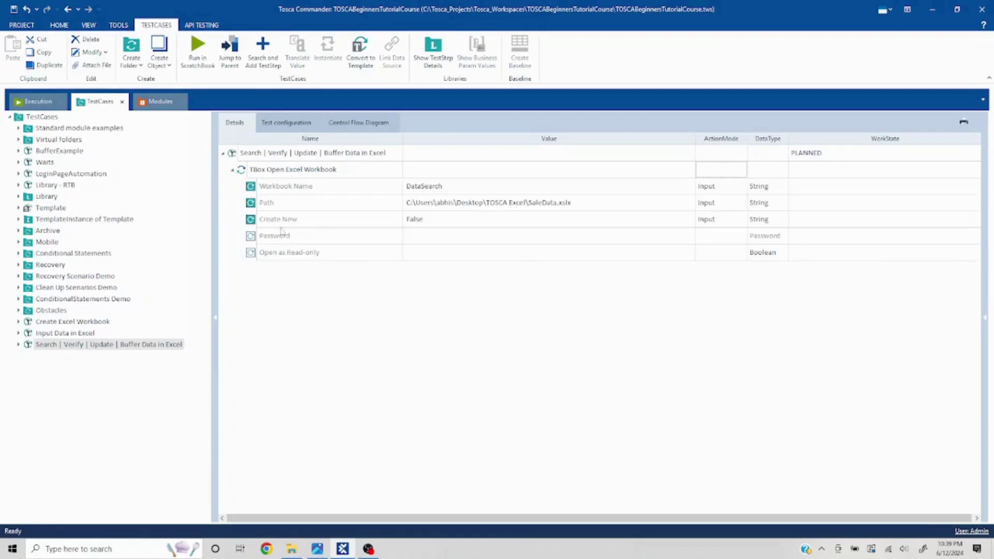
# - Search the modules for "excel" and add a TBox Define Excel Range test step to the test case
pyautogui.rightClick(305, 157)
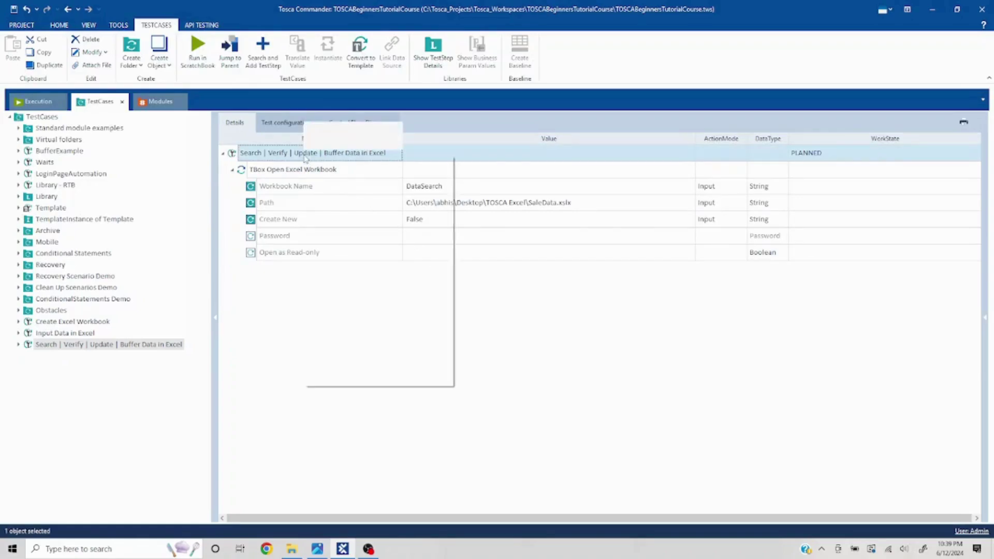
pyautogui.click(380, 381)
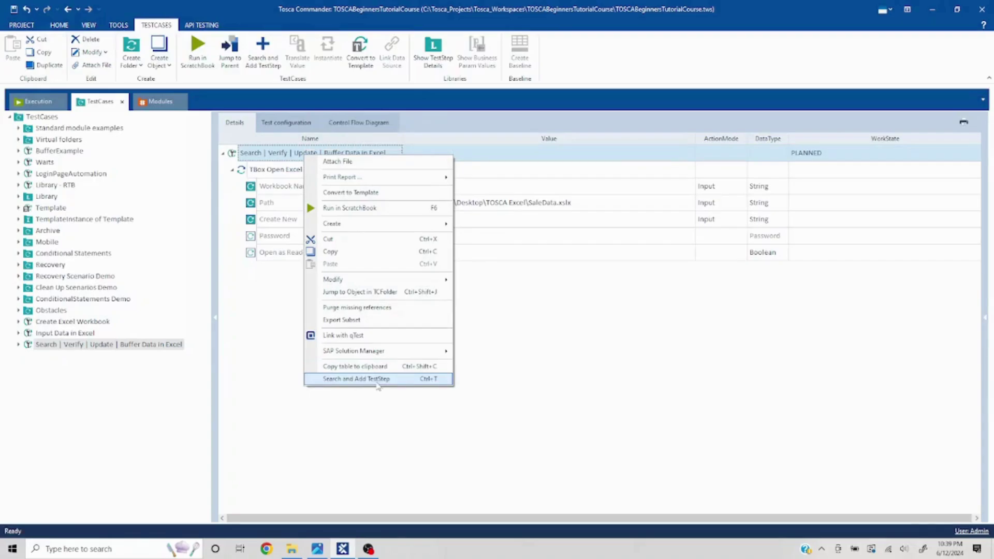
pyautogui.write('excel')
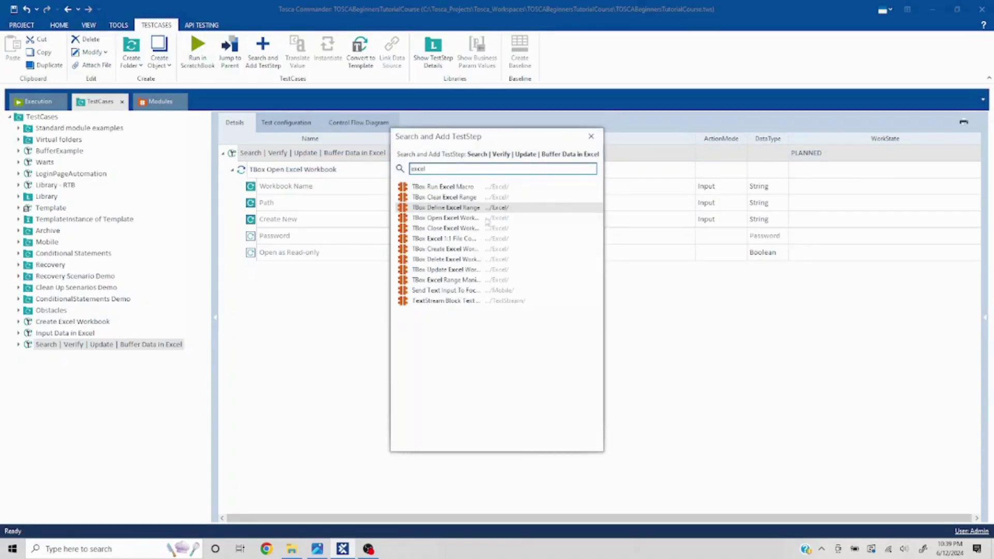
pyautogui.doubleClick(453, 209)
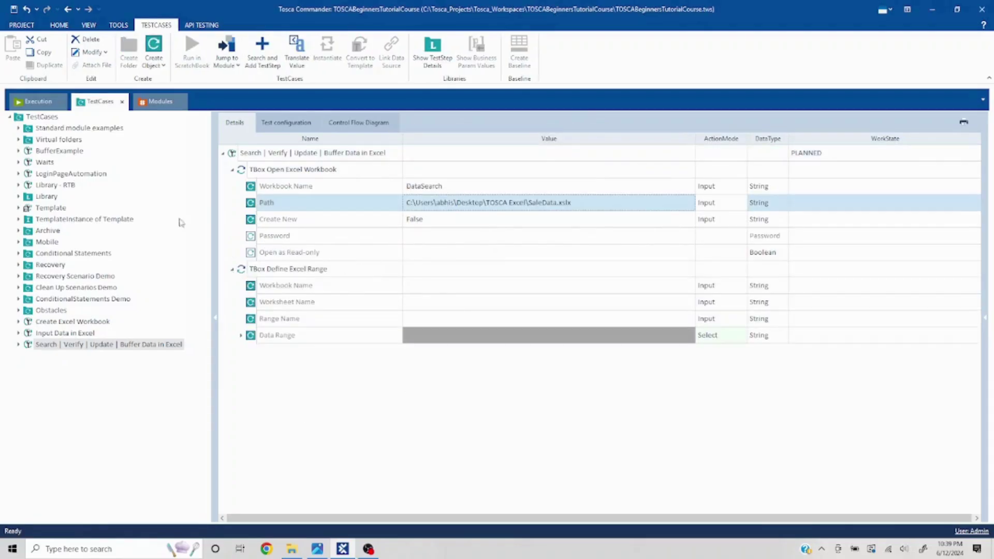
# - Switch to File Explorer, open SaleData.xlsx from the TOSCA Excel folder, and examine its data rows and worksheet names
pyautogui.click(447, 291)
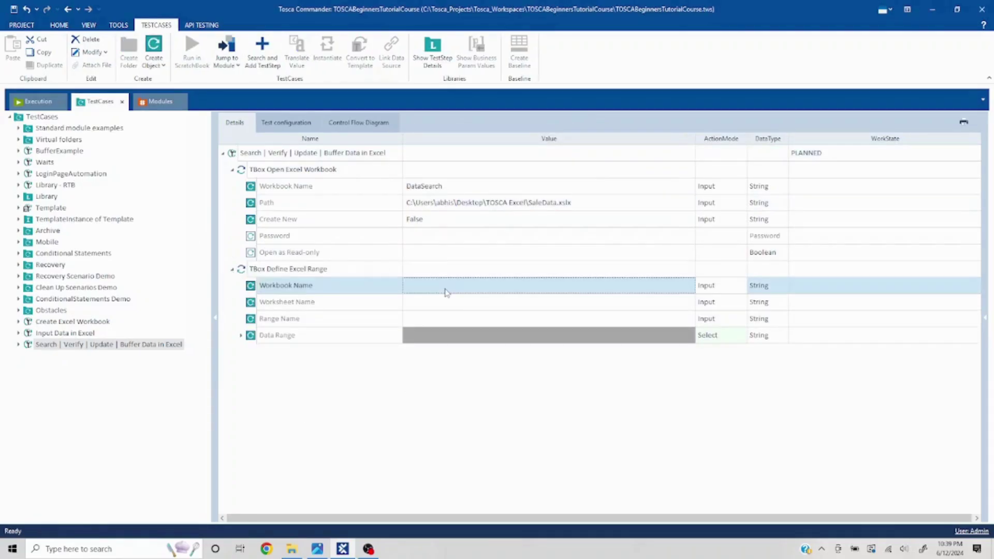
pyautogui.hotkey('alt', 'Tab')
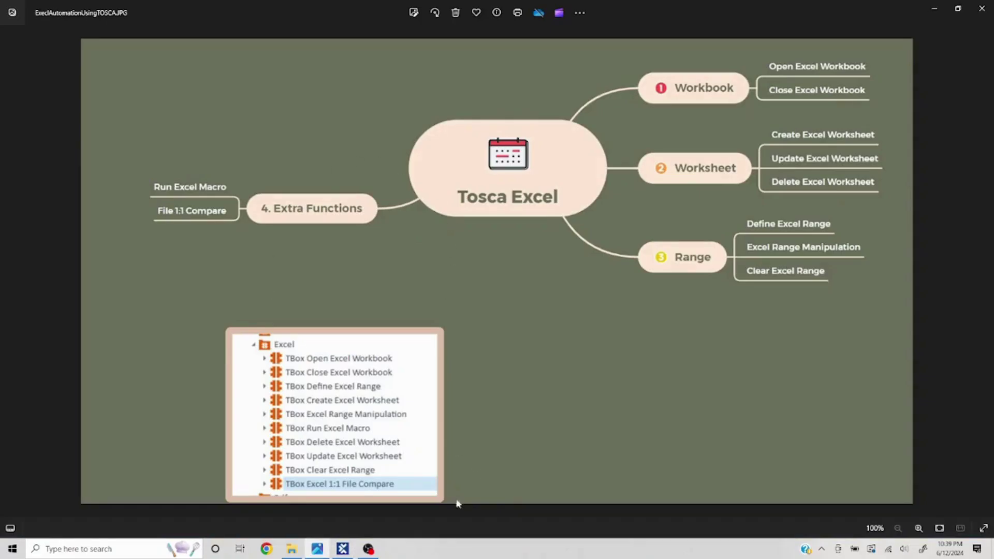
pyautogui.hotkey('alt', 'Tab')
pyautogui.click(292, 549)
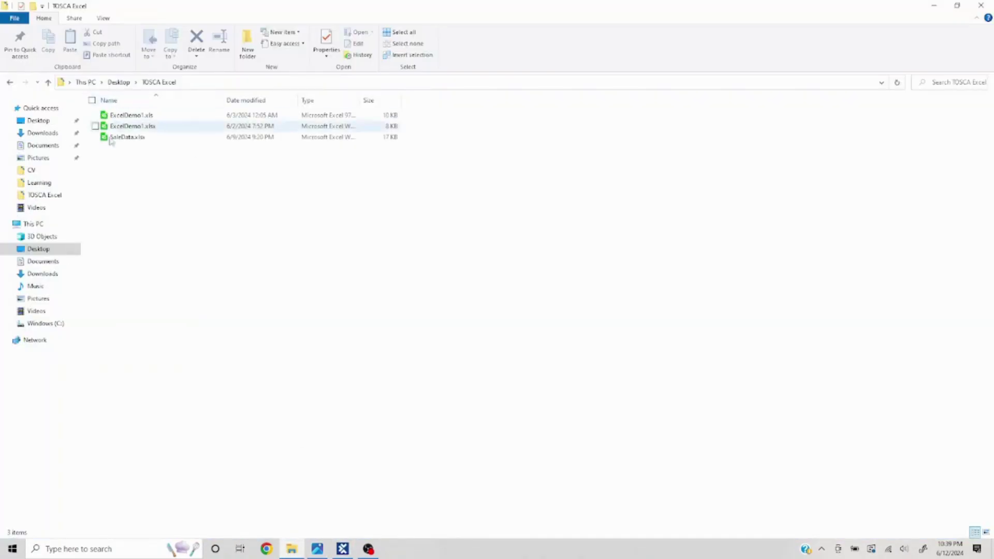
pyautogui.click(144, 145)
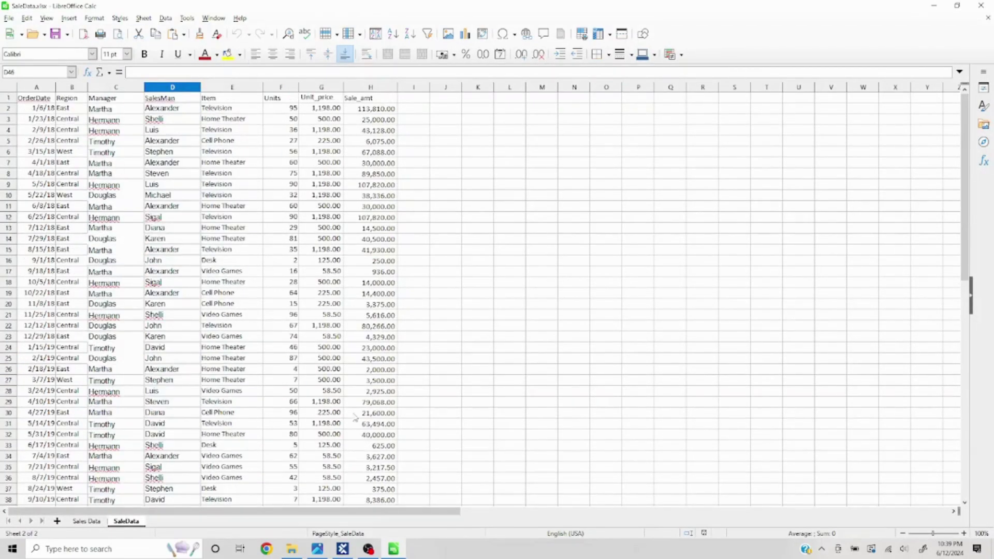
pyautogui.scroll(-4, 355, 417)
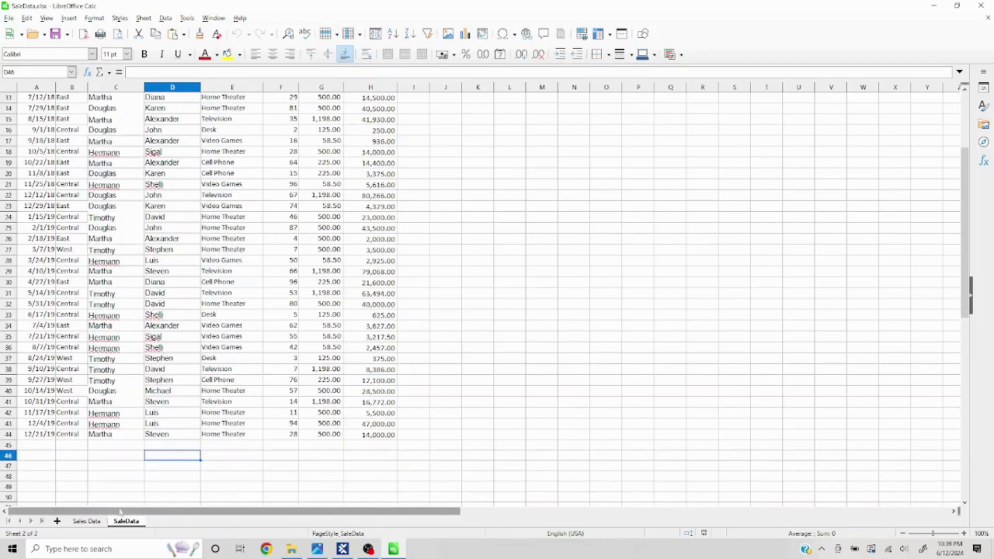
pyautogui.click(85, 521)
pyautogui.click(124, 522)
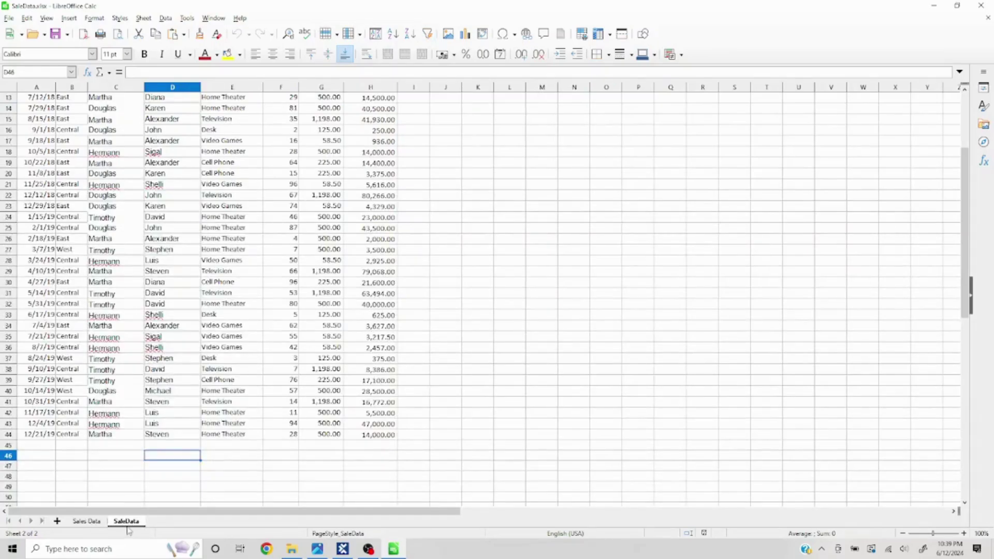
# - Return to Tosca Commander and copy the workbook name DataSearch into the Workbook Name of the TBox Define Excel Range step
pyautogui.hotkey('alt', 'Tab')
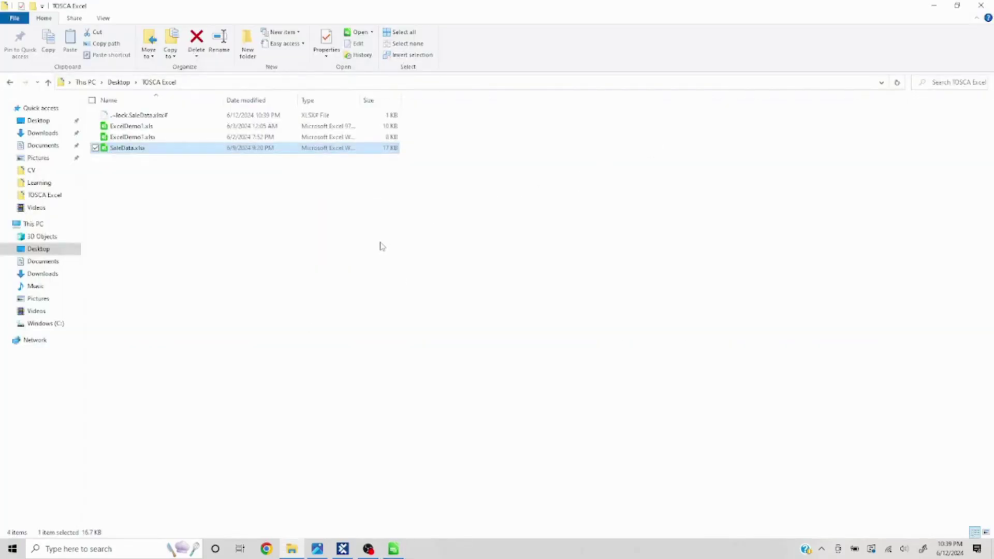
pyautogui.hotkey('alt', 'Tab')
pyautogui.press('Tab')
pyautogui.click(430, 289)
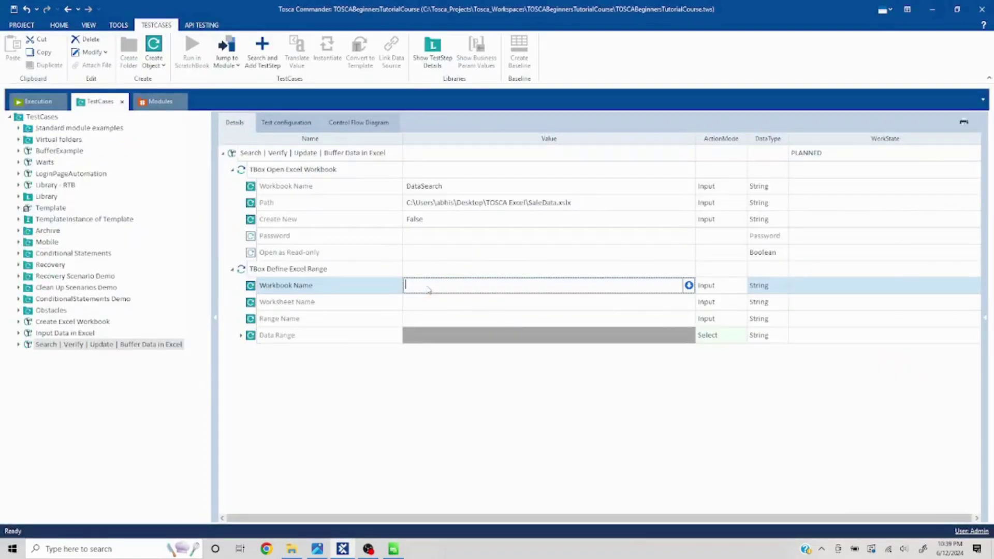
pyautogui.click(448, 188)
pyautogui.click(455, 187)
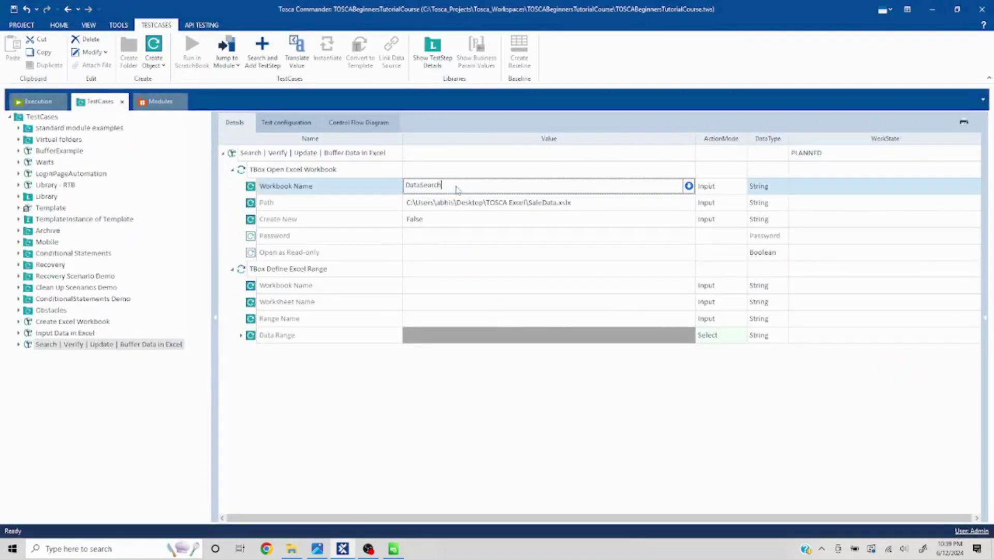
pyautogui.doubleClick(445, 186)
pyautogui.hotkey('ctrl', 'c')
pyautogui.click(423, 288)
pyautogui.click(427, 291)
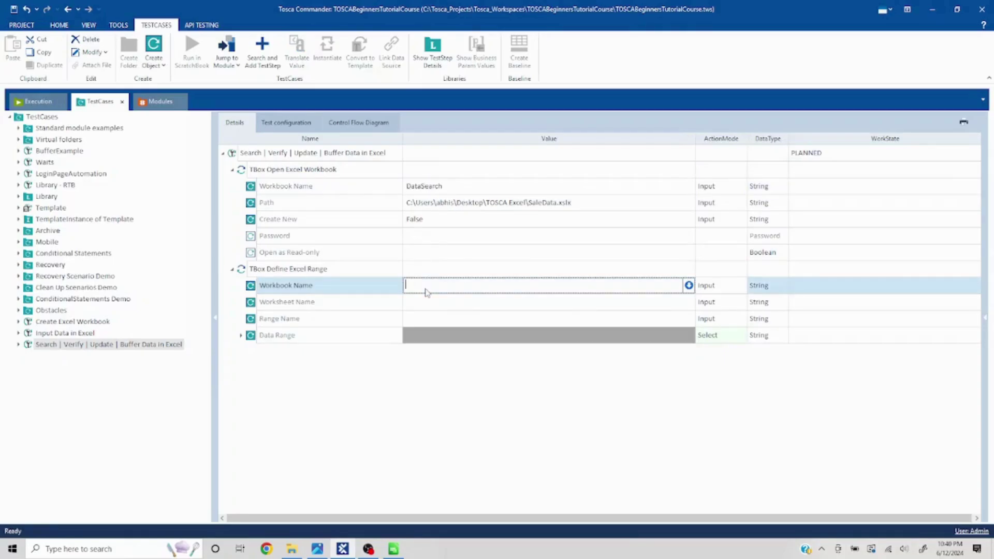
pyautogui.hotkey('ctrl', 'v')
# - Set the Worksheet Name of the TBox Define Excel Range step to SaleData
pyautogui.click(429, 305)
pyautogui.click(432, 304)
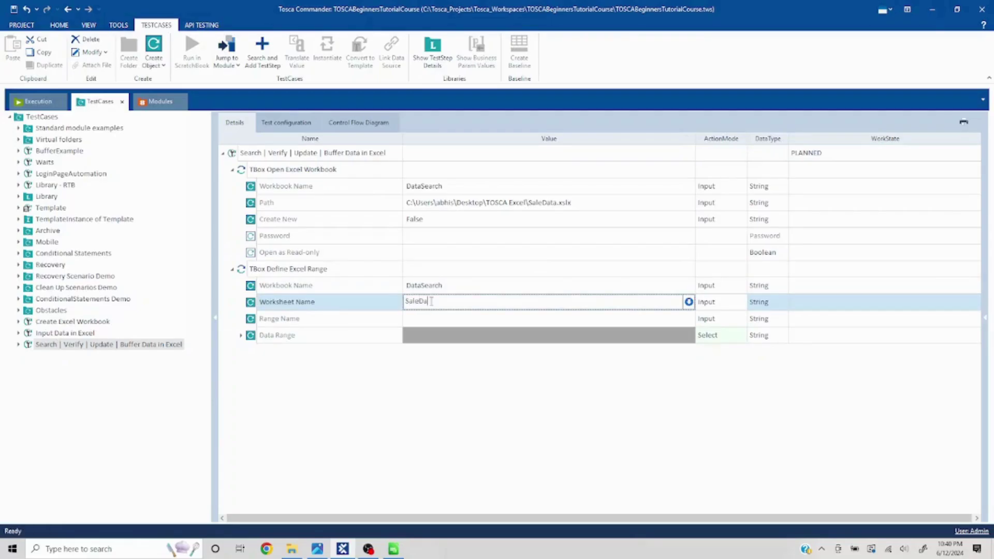
pyautogui.press('Return')
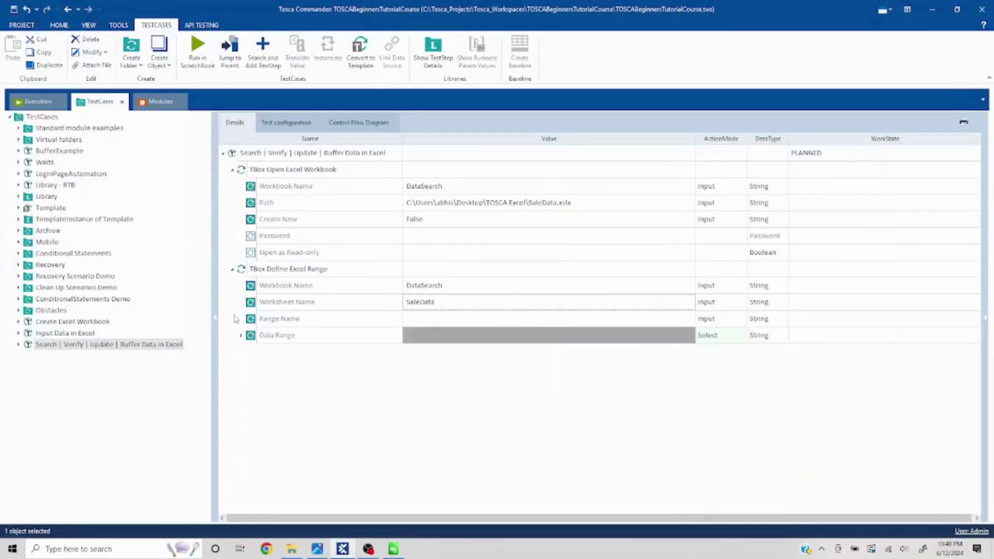
# - Set the Range Name to Range and expand the Data Range attribute of the TBox Define Excel Range step
pyautogui.click(452, 320)
pyautogui.click(457, 320)
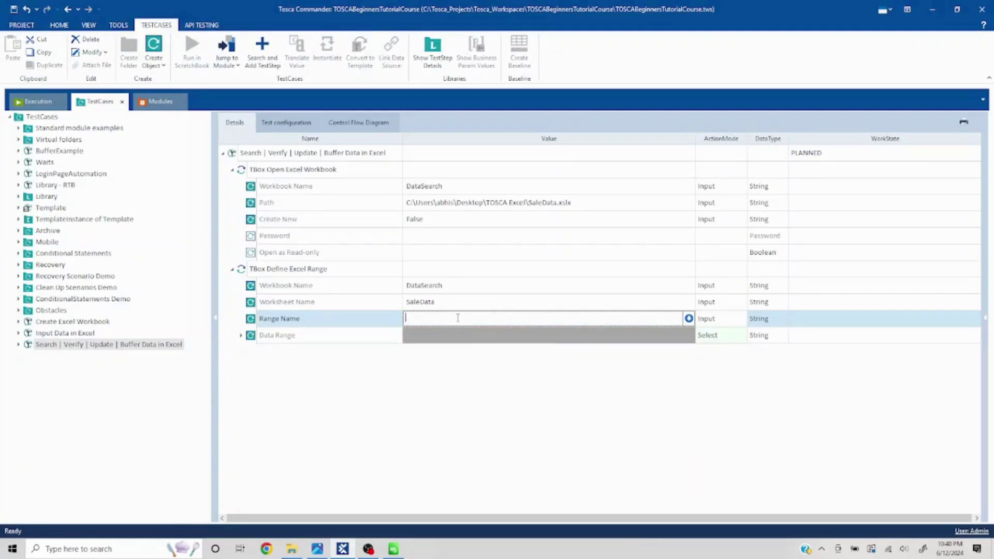
pyautogui.write('Range')
pyautogui.click(242, 336)
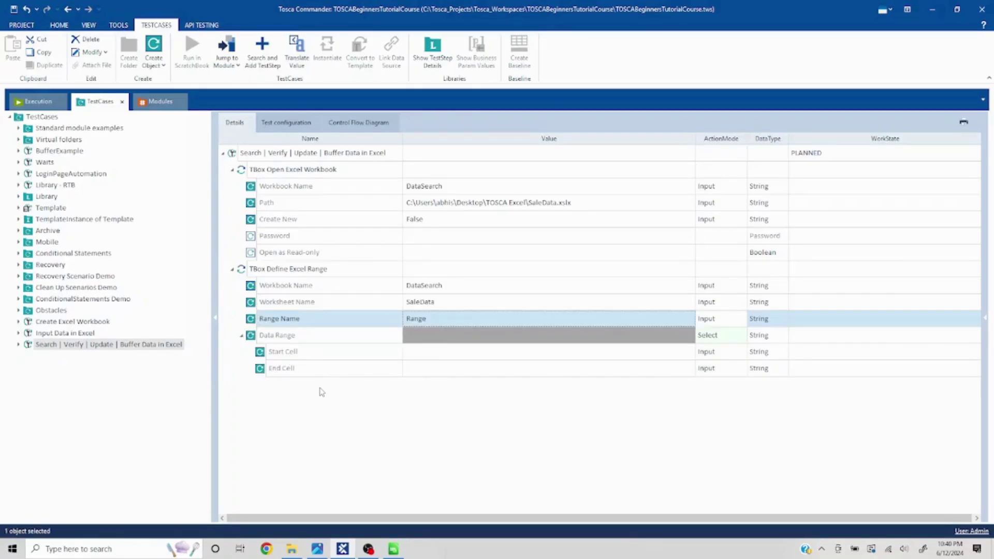
# - Switch to the SaleData.xlsx spreadsheet and select the whole data table from A1 to H44 to identify its first and last cells
pyautogui.hotkey('alt', 'Tab')
pyautogui.scroll(3, 238, 258)
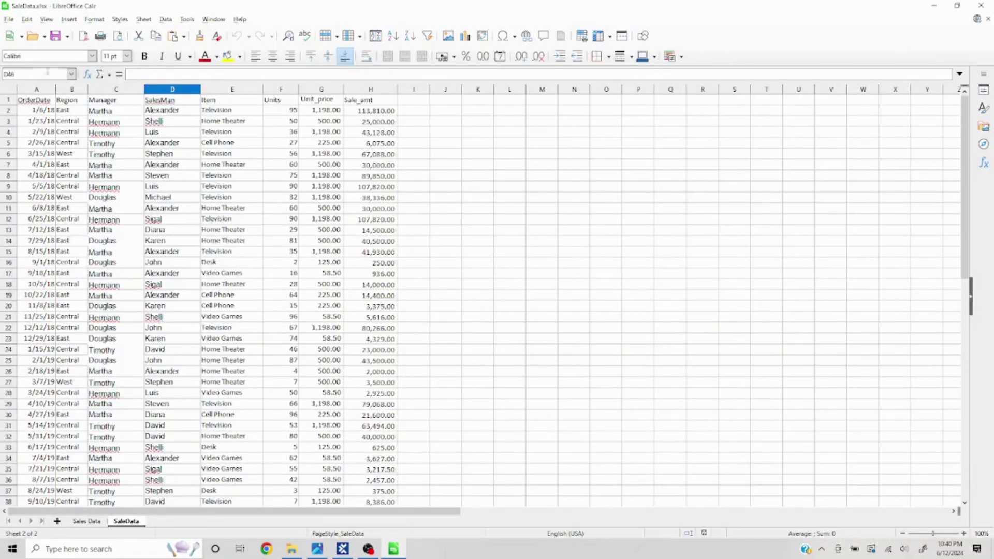
pyautogui.click(36, 103)
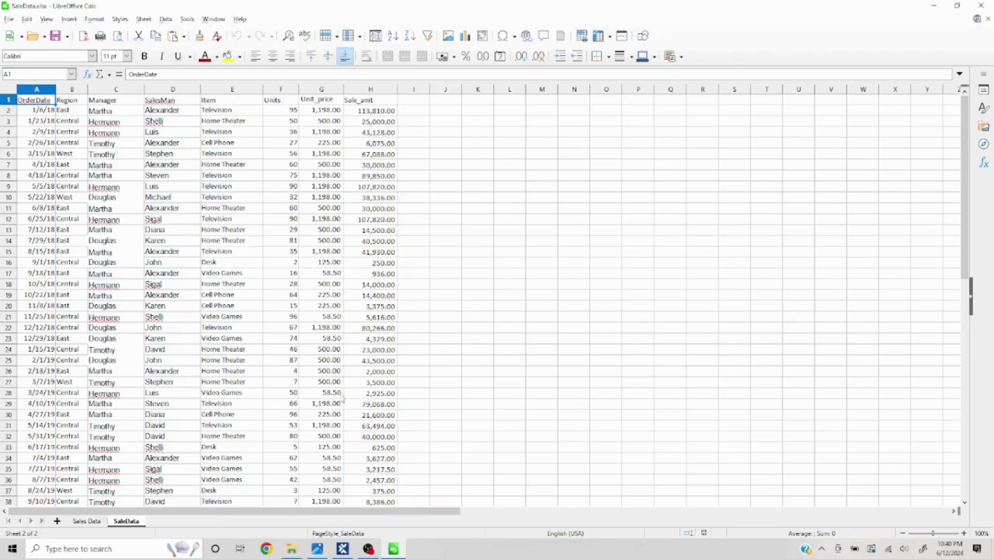
pyautogui.moveTo(41, 102); pyautogui.dragTo(375, 327)
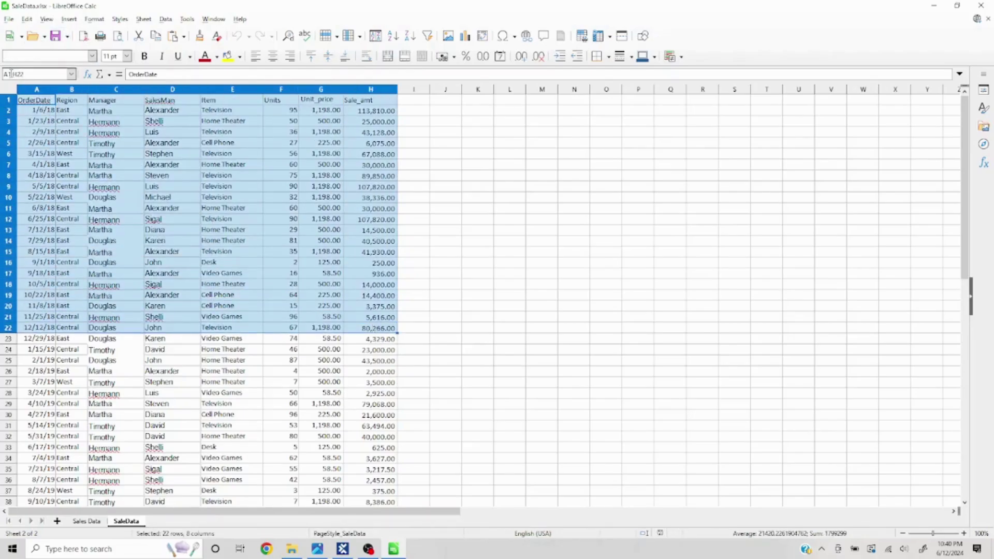
pyautogui.click(35, 101)
pyautogui.moveTo(34, 101); pyautogui.dragTo(368, 374)
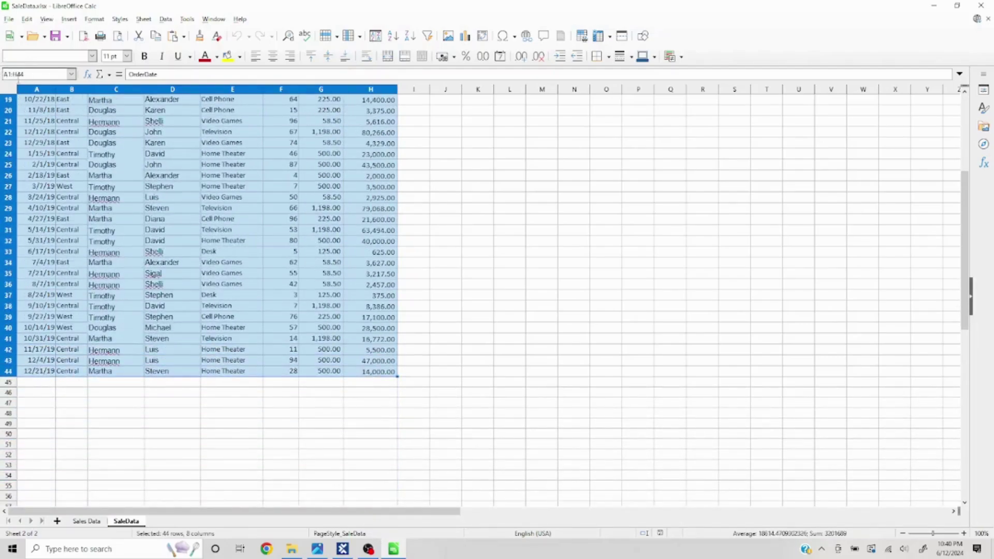
# - Return to Tosca Commander and set the Data Range of the TBox Define Excel Range step to Start Cell A1 and End Cell H44
pyautogui.hotkey('alt', 'Tab')
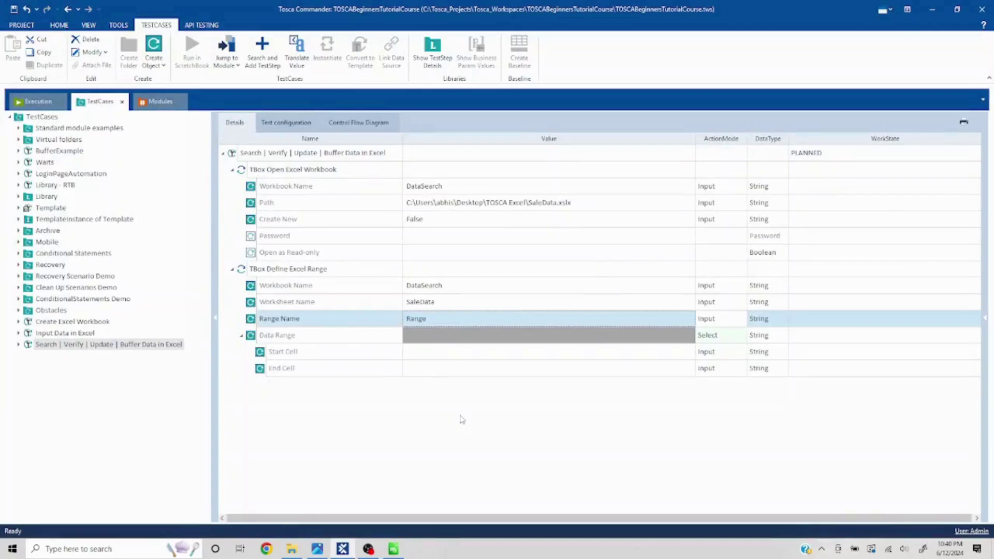
pyautogui.click(431, 358)
pyautogui.click(432, 358)
pyautogui.write('A1')
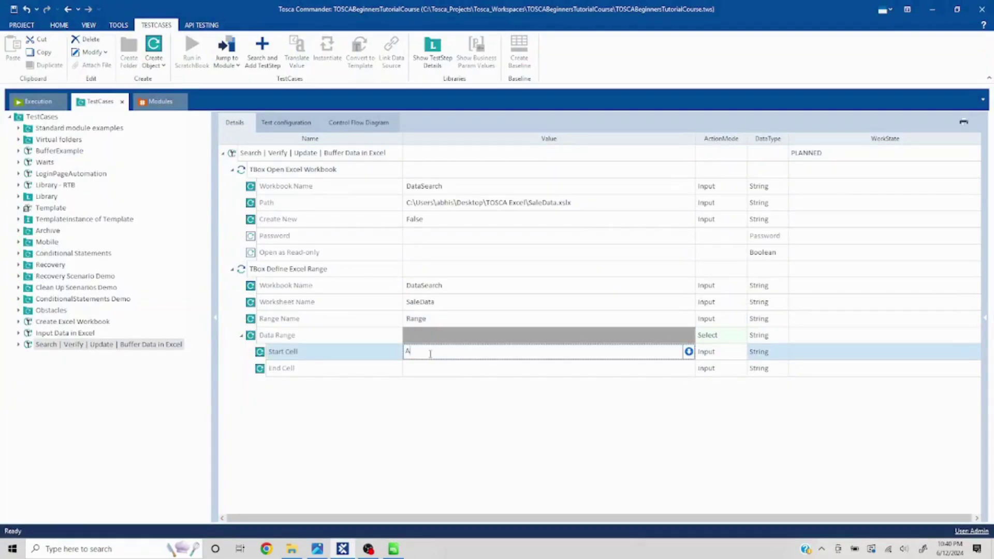
pyautogui.click(427, 374)
pyautogui.click(431, 374)
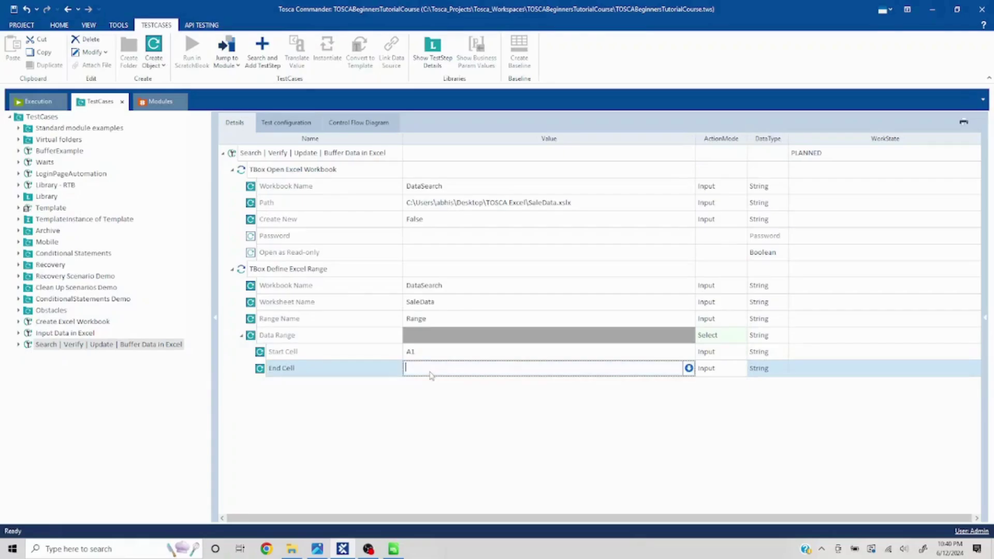
pyautogui.write('H44')
pyautogui.press('Return')
pyautogui.hotkey('alt', 'Tab')
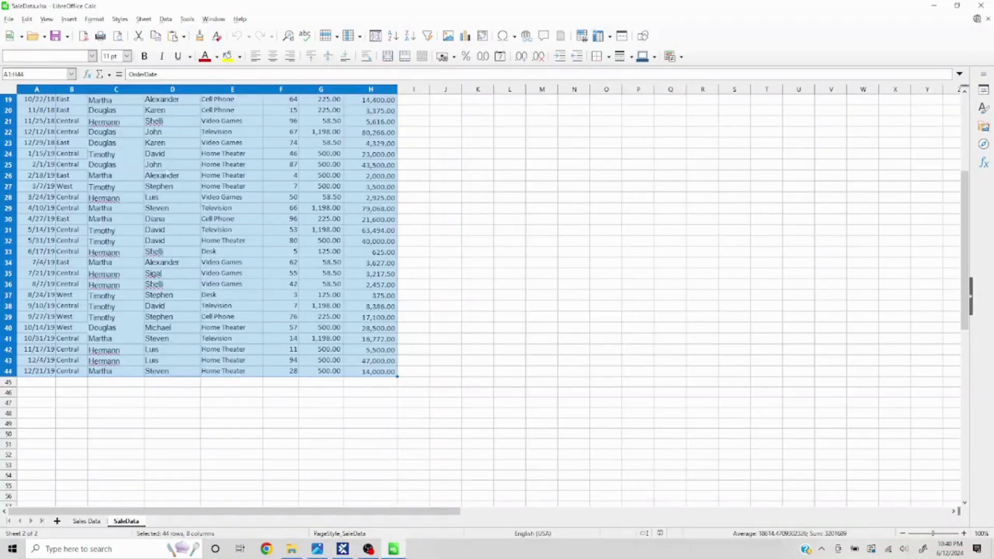
pyautogui.hotkey('alt', 'Tab')
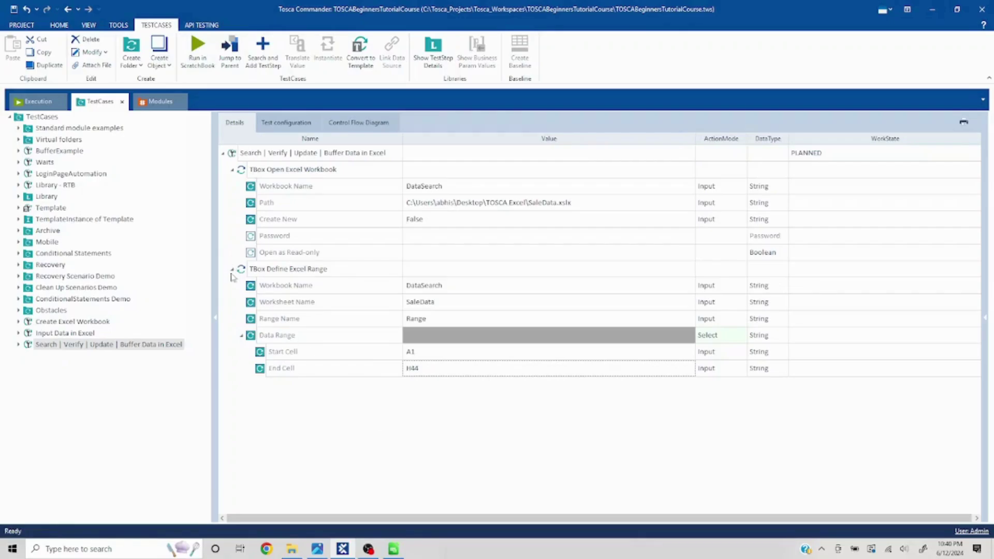
# - Add a TBox Excel Range Manipulation step to the Search | Verify | Update | Buffer Data in Excel test case with Range Name set to Range
pyautogui.click(269, 153)
pyautogui.rightClick(269, 154)
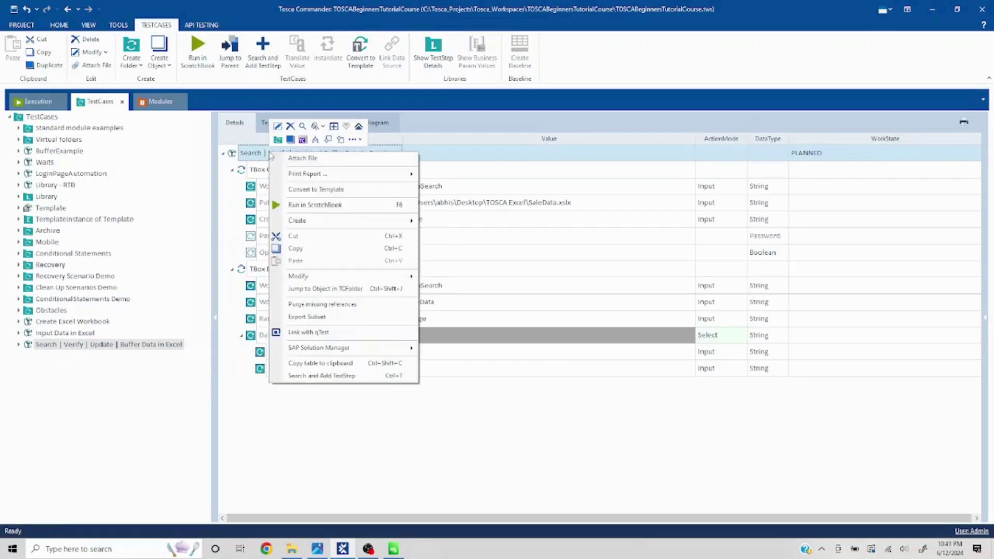
pyautogui.click(346, 375)
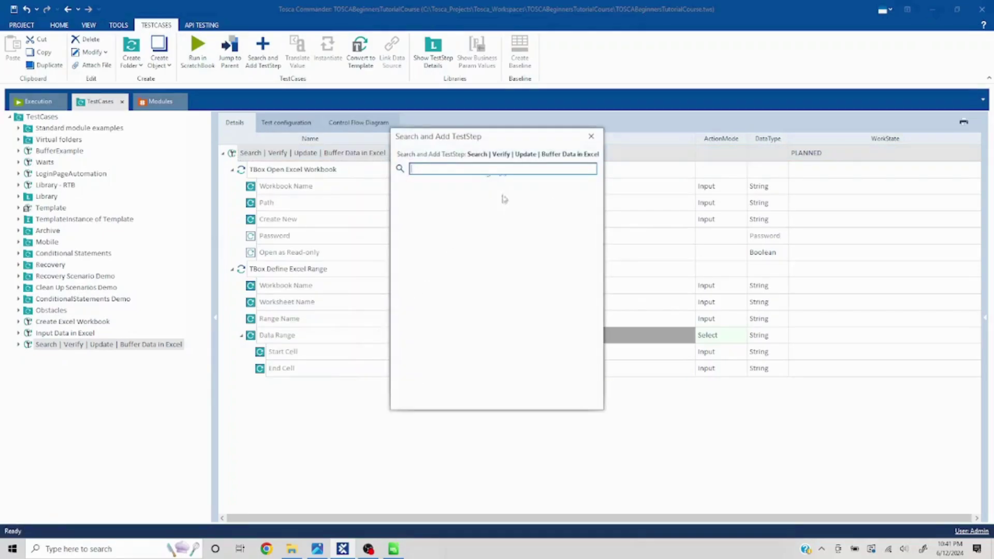
pyautogui.write('excel')
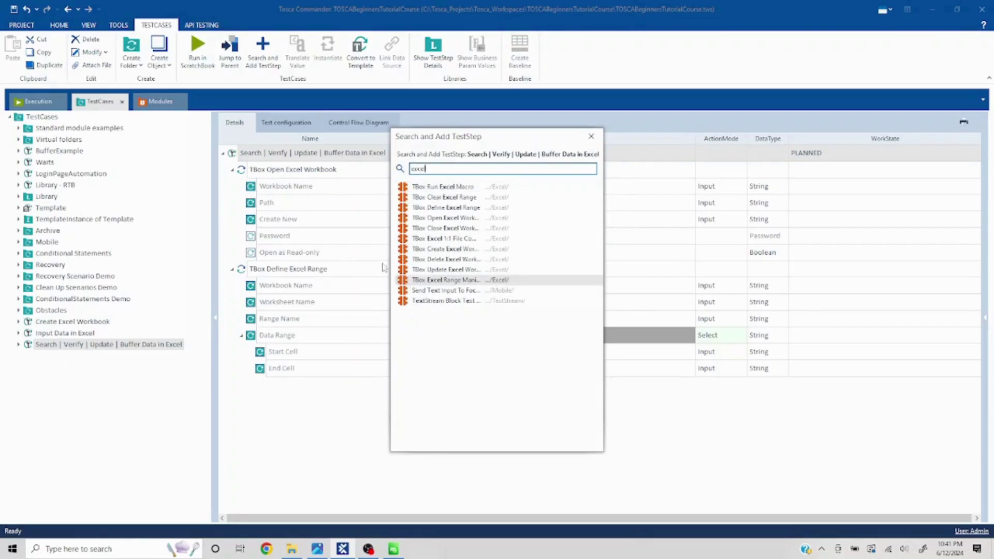
pyautogui.doubleClick(451, 280)
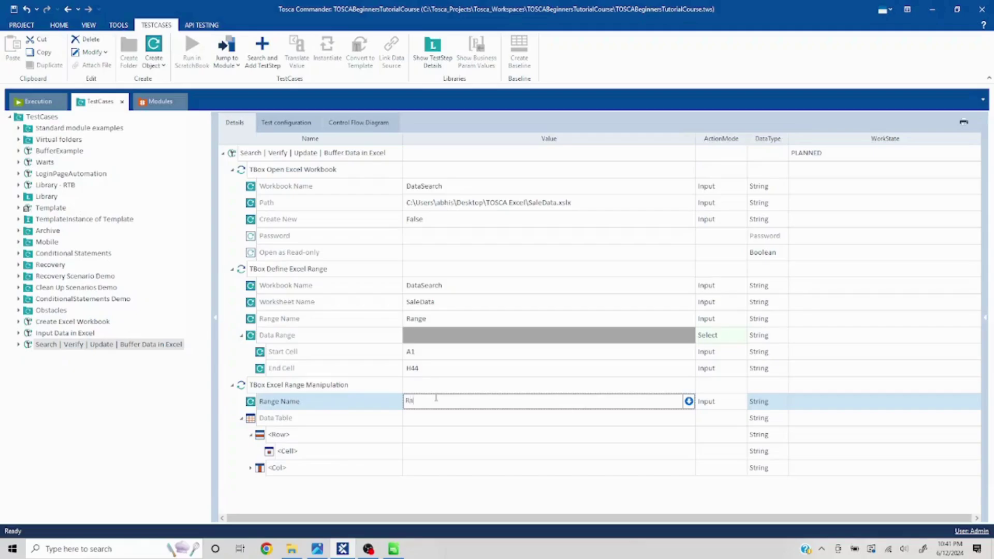
pyautogui.write('ge')
pyautogui.press('Return')
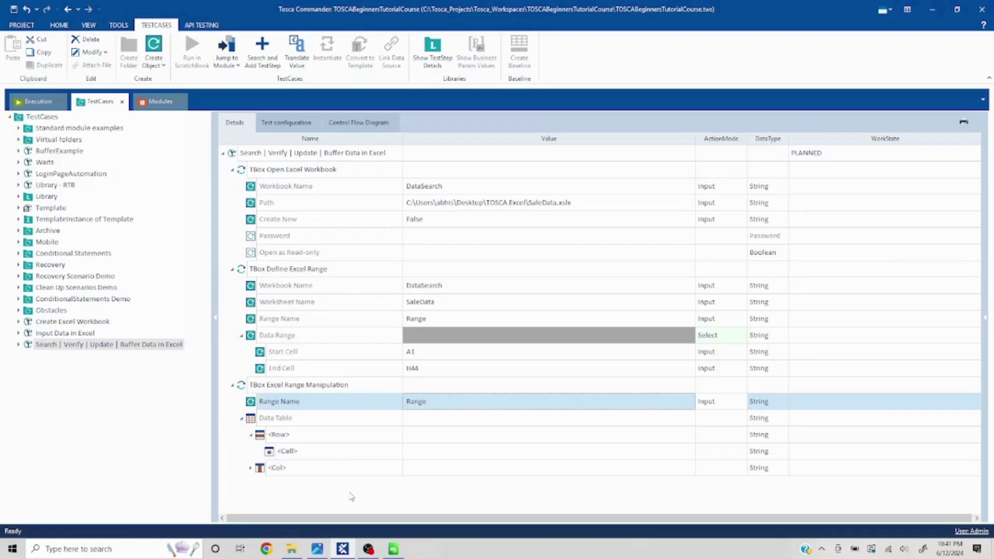
# - Switch to the SaleData.xlsx spreadsheet and search the SaleData sheet for 95, the first value in the Units column
pyautogui.hotkey('alt', 'Tab')
pyautogui.scroll(6, 268, 221)
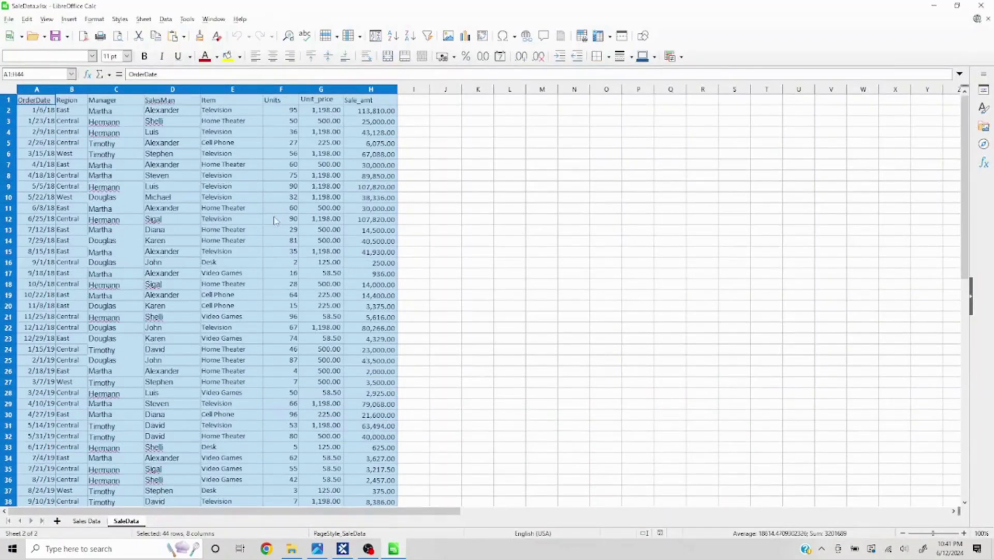
pyautogui.click(228, 176)
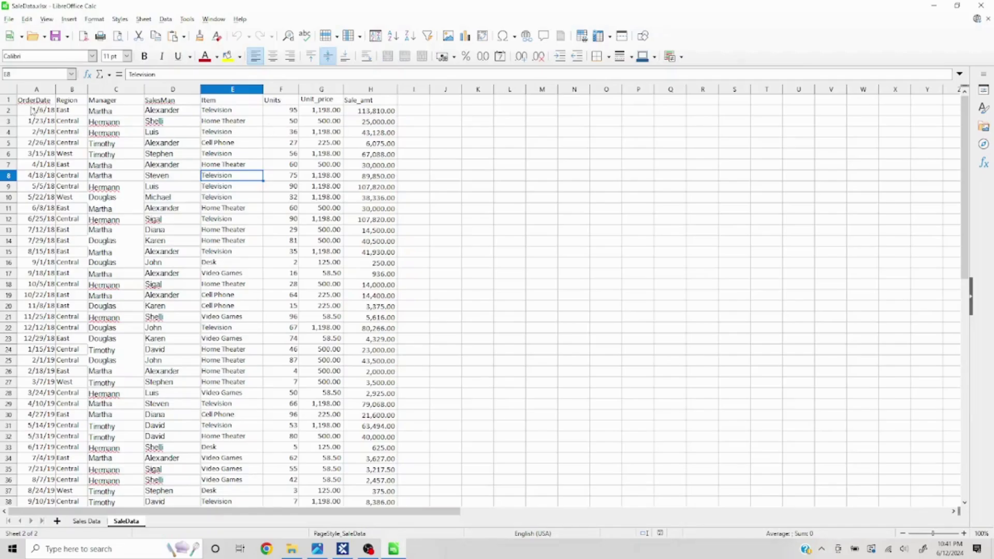
pyautogui.click(289, 114)
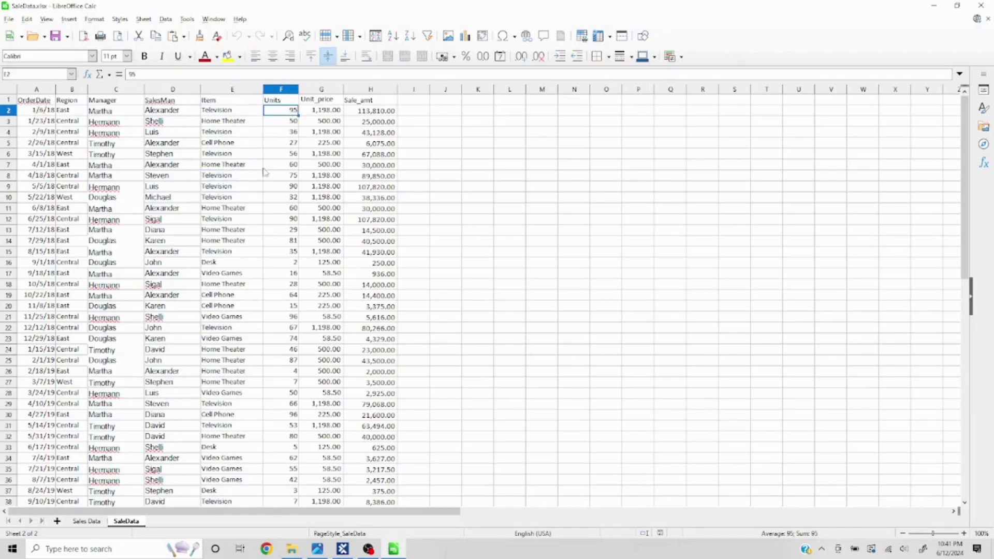
pyautogui.hotkey('ctrl', 'f')
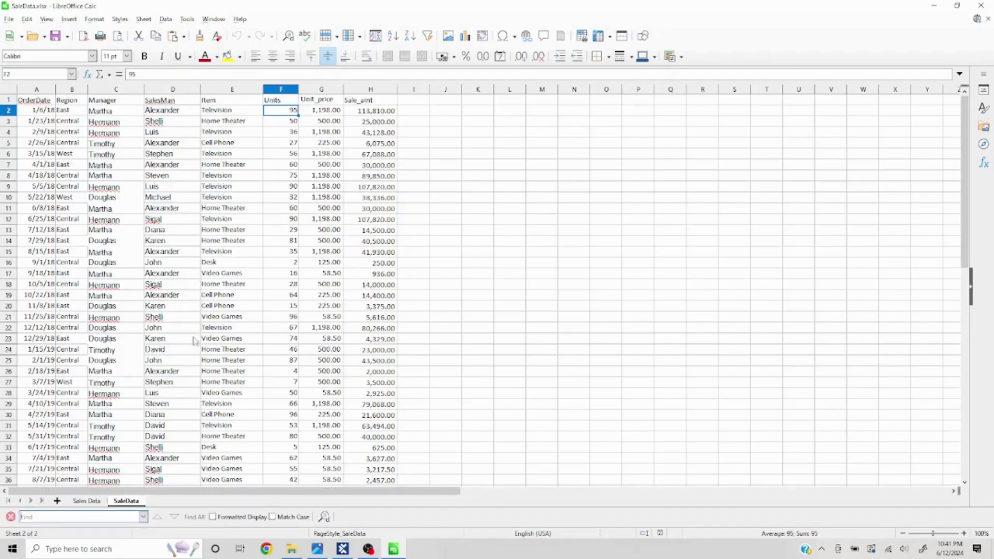
pyautogui.write('95')
pyautogui.press('Return')
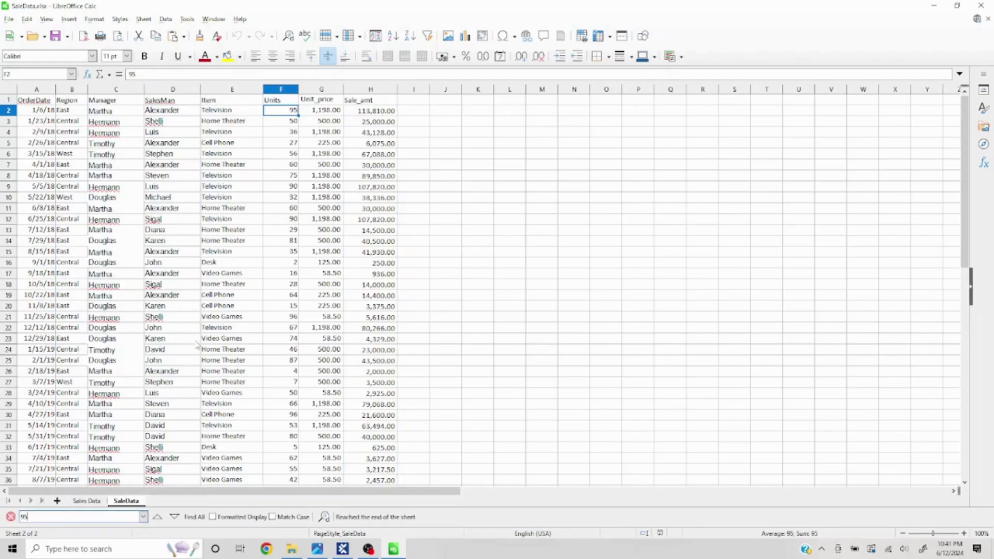
pyautogui.press('Escape')
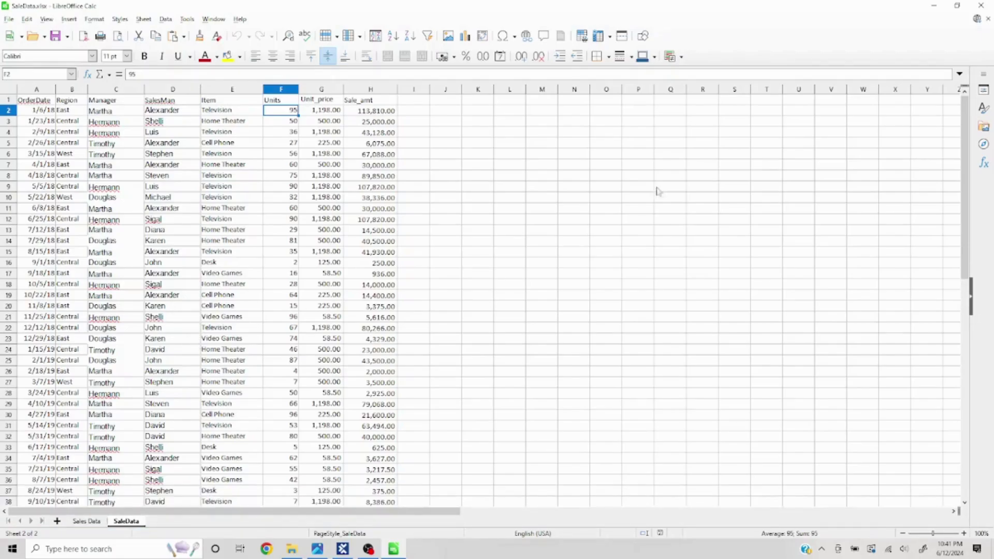
# - Return to Tosca Commander, review the naming options of the <Cell> entry under <Row>, and compare them with the column headers in SaleData.xlsx
pyautogui.hotkey('alt', 'Tab')
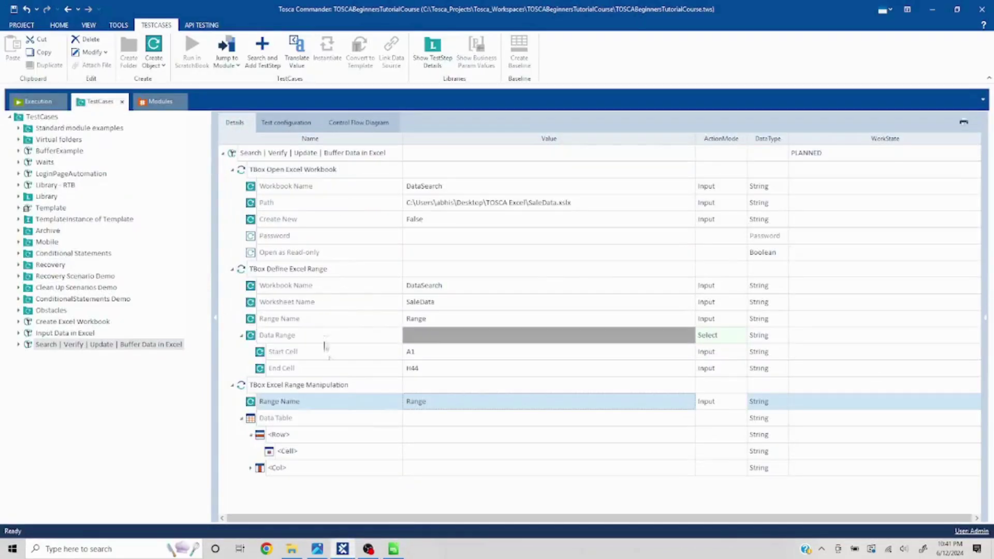
pyautogui.click(392, 456)
pyautogui.click(399, 454)
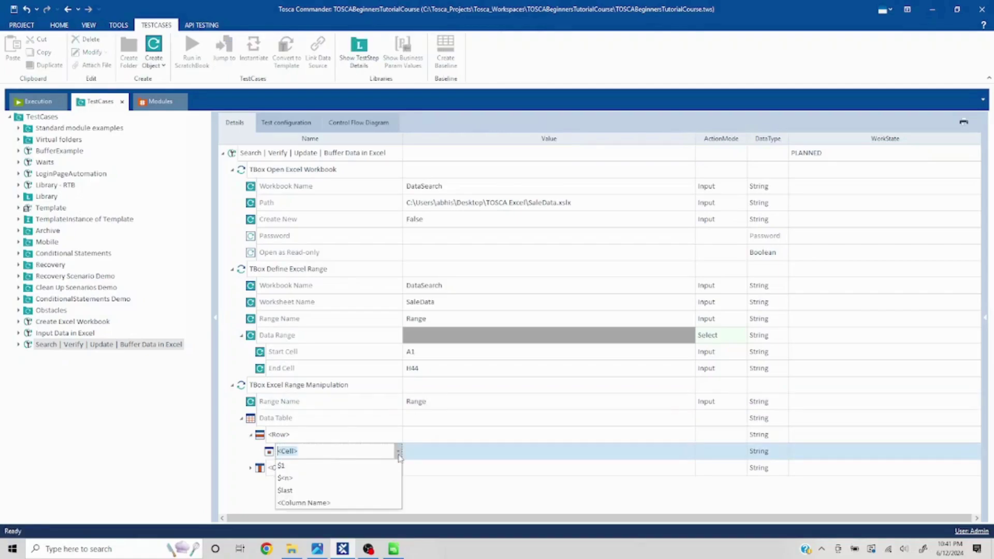
pyautogui.hotkey('alt', 'Tab')
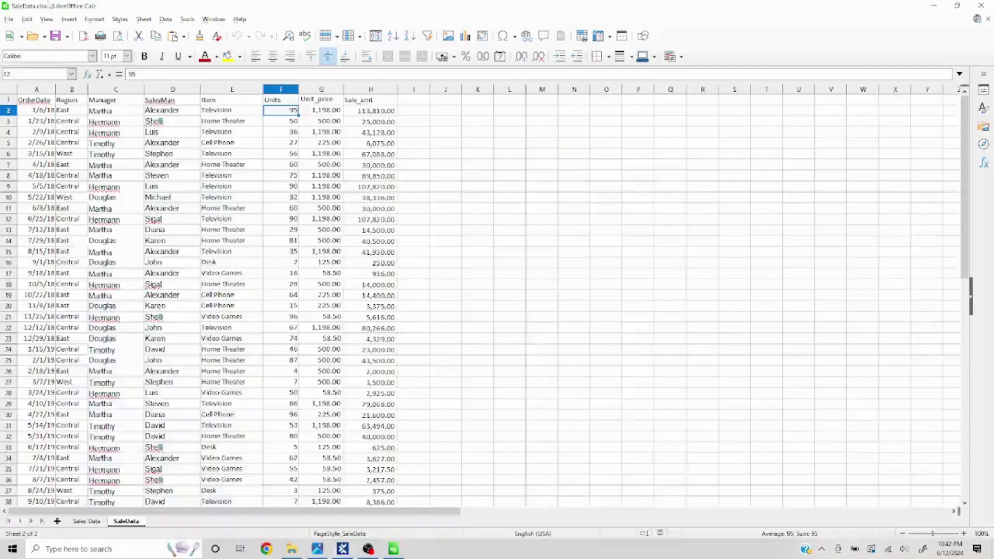
pyautogui.hotkey('alt', 'Tab')
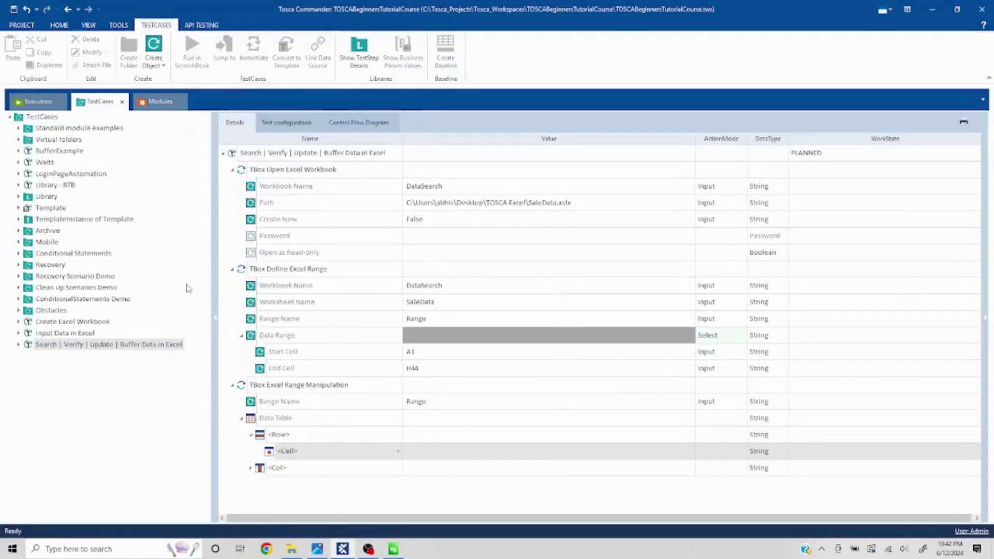
pyautogui.hotkey('alt', 'Tab')
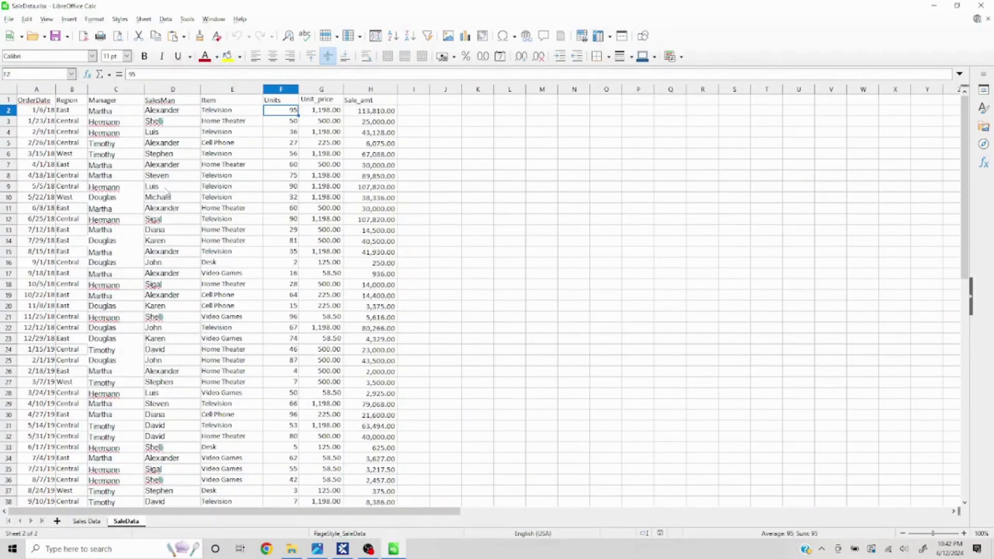
pyautogui.hotkey('alt', 'Tab')
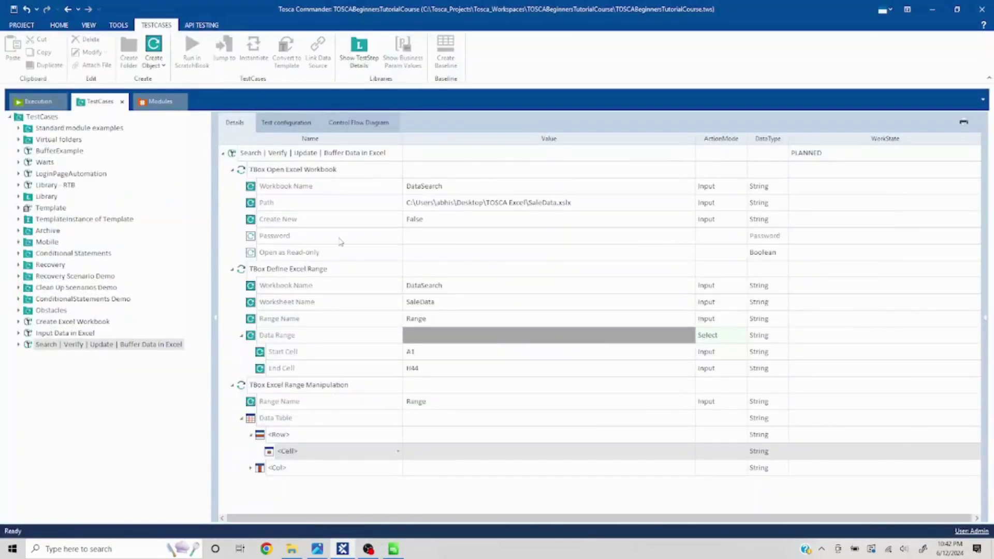
pyautogui.hotkey('alt', 'Tab')
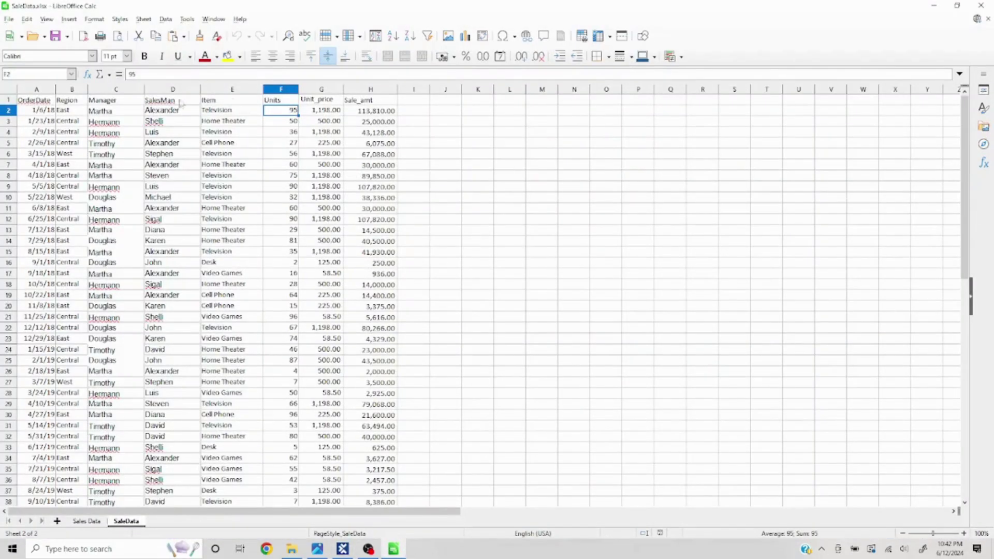
pyautogui.hotkey('alt', 'Tab')
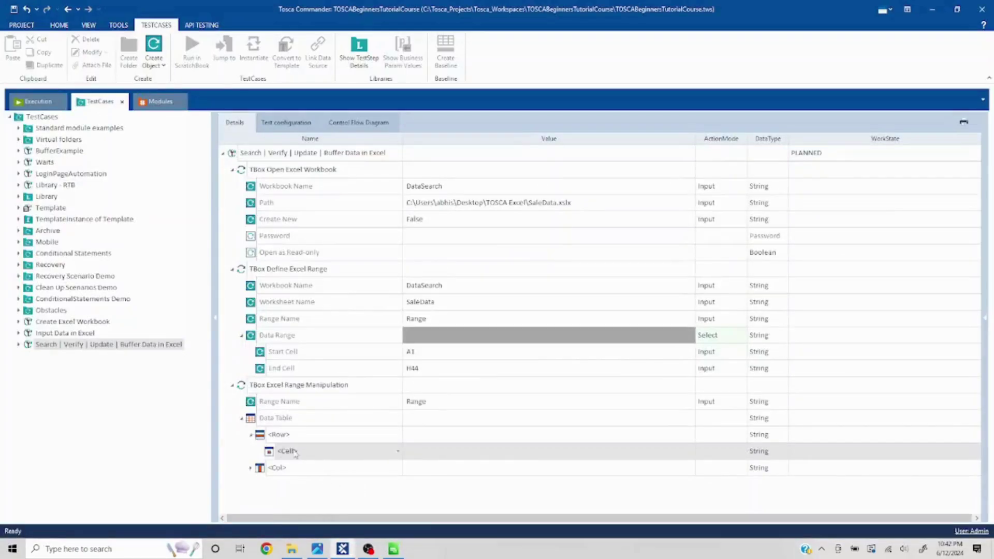
pyautogui.hotkey('alt', 'Tab')
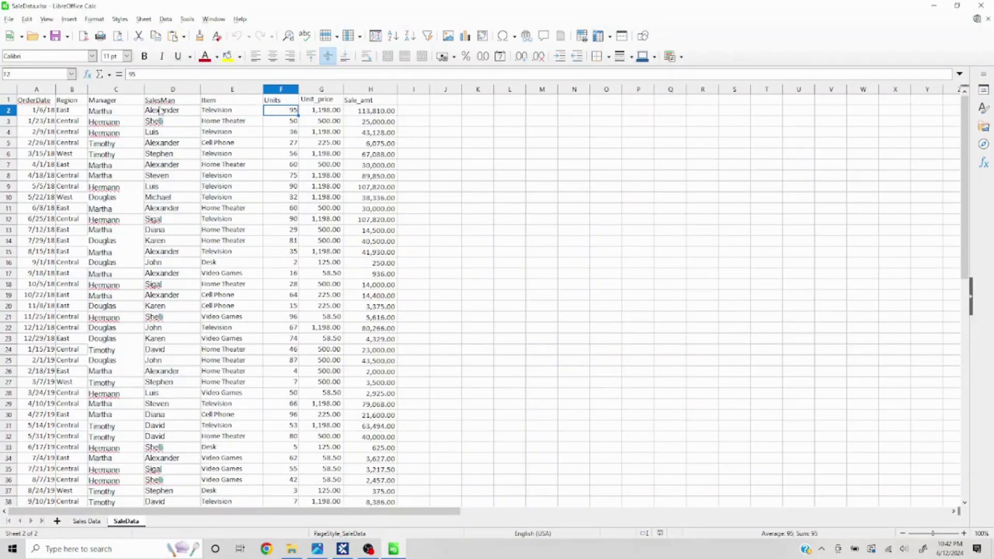
pyautogui.hotkey('alt', 'Tab')
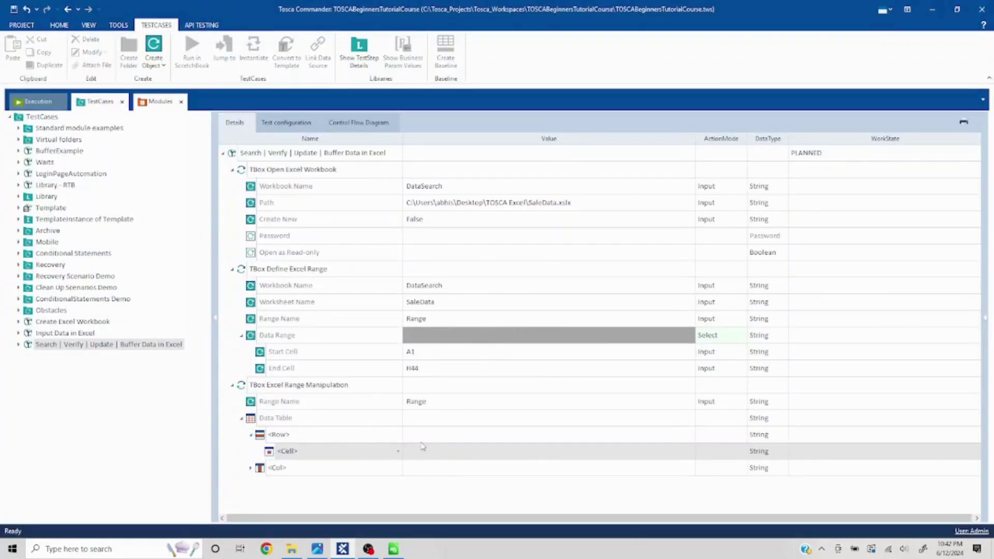
# - Rename the <Cell> entry under the Data Table's first <Row> as Units, checking the column header in SaleData.xlsx
pyautogui.click(339, 454)
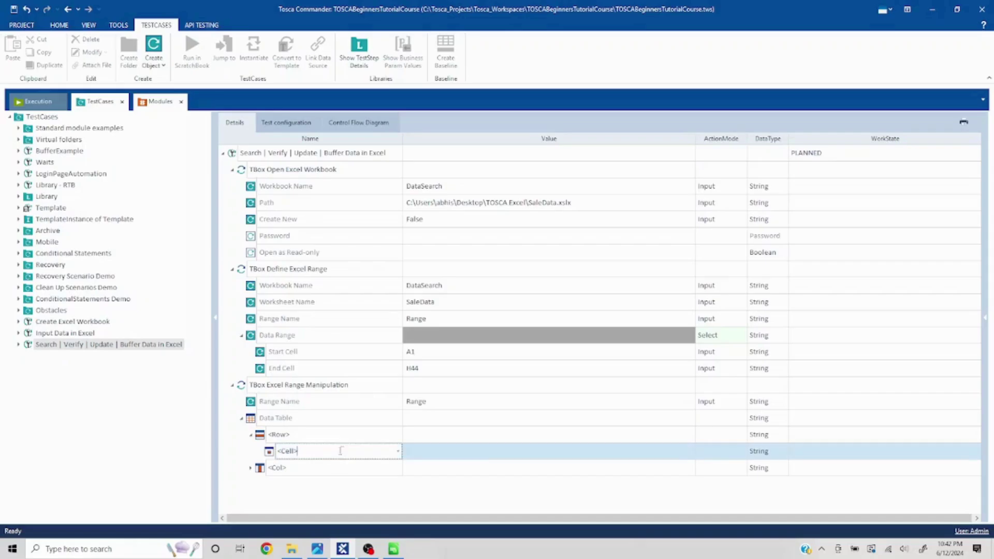
pyautogui.hotkey('alt', 'Tab')
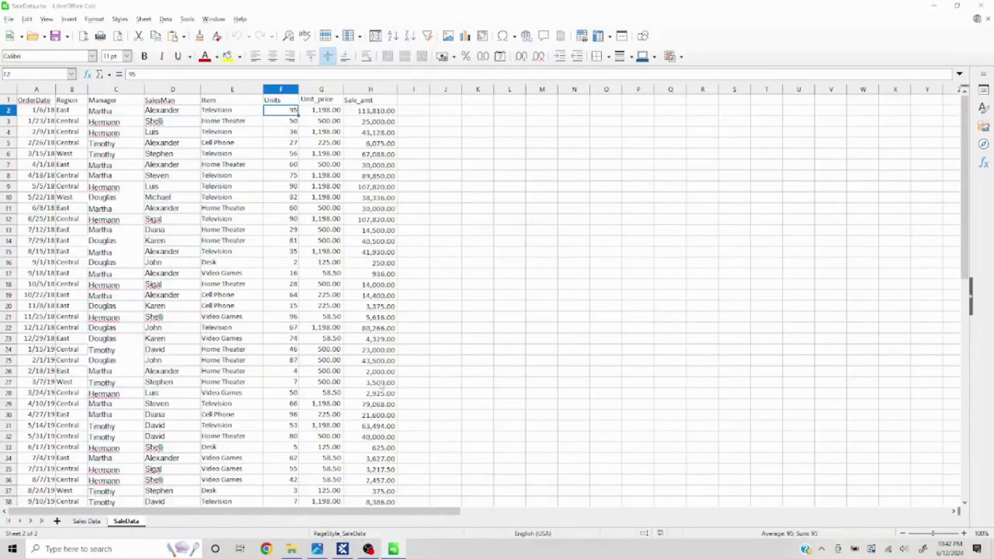
pyautogui.hotkey('alt', 'Tab')
pyautogui.click(317, 450)
pyautogui.moveTo(318, 448); pyautogui.dragTo(251, 443)
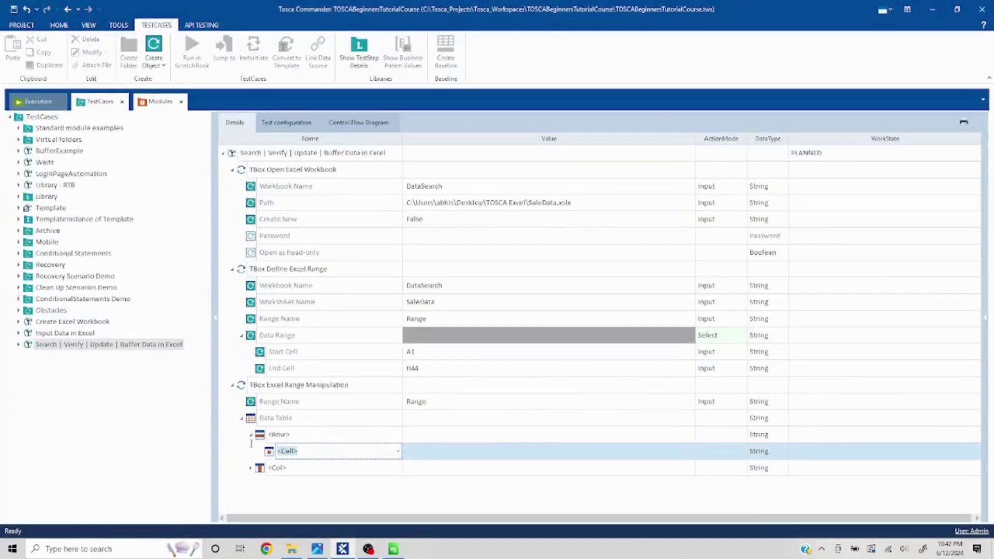
pyautogui.write('n')
pyautogui.write('nits')
# - Set the Units cell's value to 95 with ActionMode Constraint, checking the value in SaleData.xlsx
pyautogui.click(492, 450)
pyautogui.hotkey('alt', 'Tab')
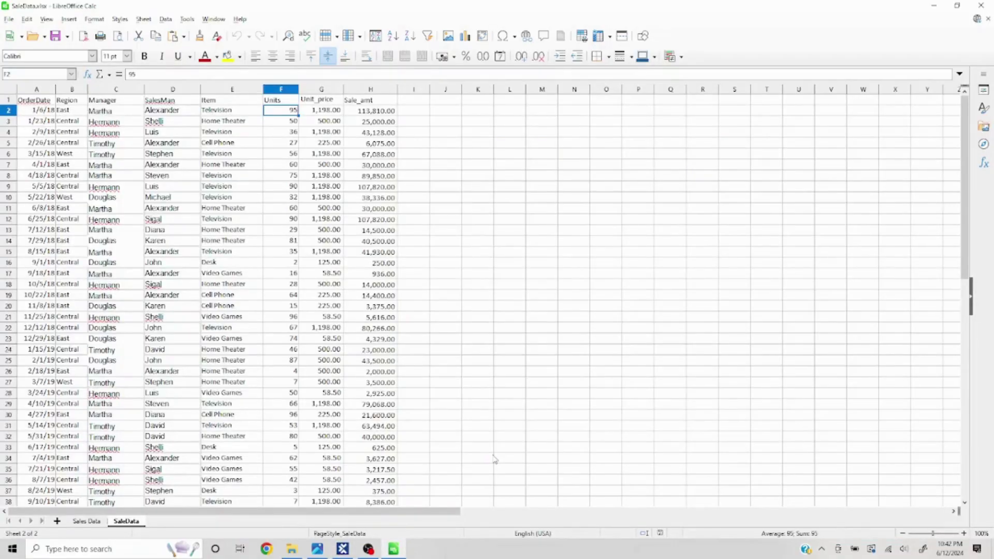
pyautogui.hotkey('alt', 'Tab')
pyautogui.click(489, 451)
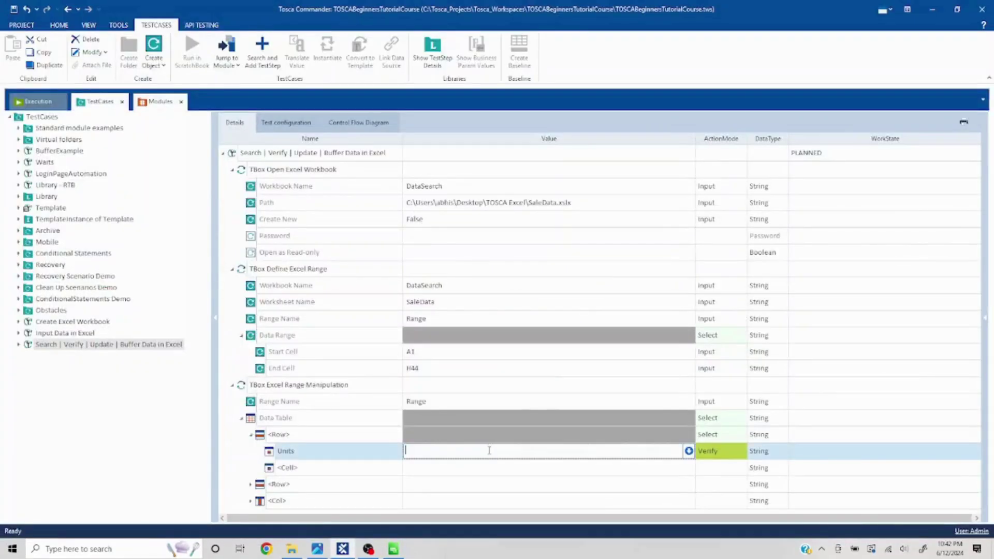
pyautogui.click(736, 454)
pyautogui.click(736, 454)
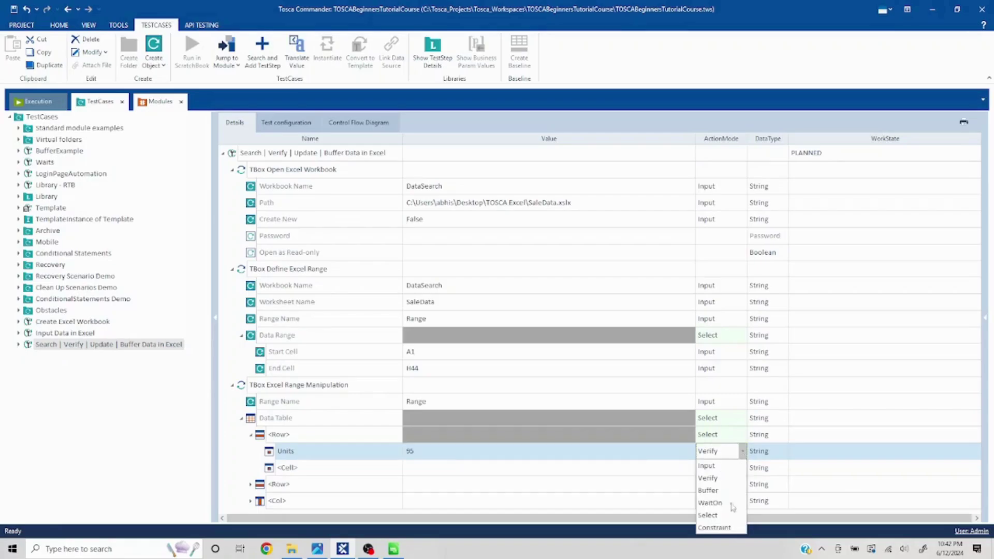
pyautogui.click(724, 528)
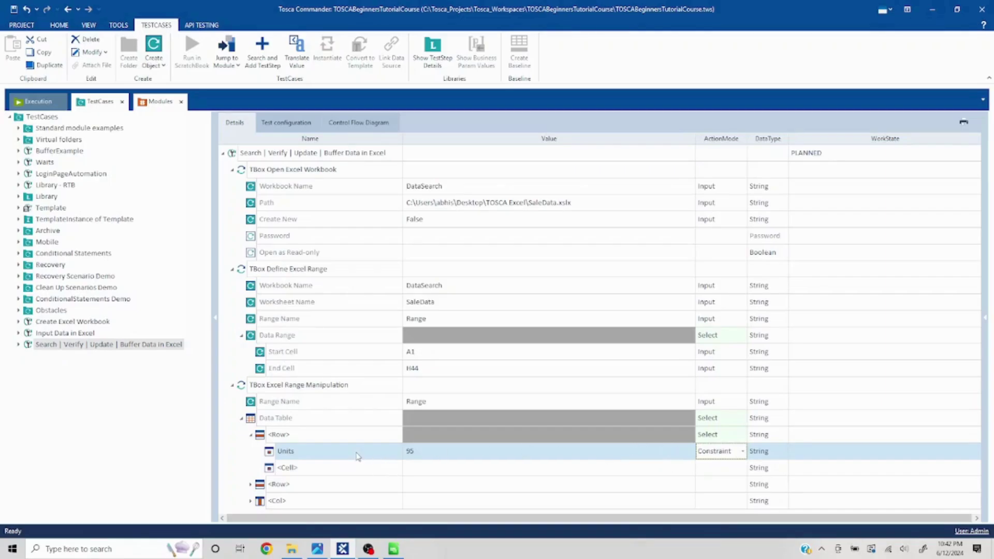
# - Review the column headers in SaleData.xlsx and name the <Cell> entry below Units as SalesMan in Tosca Commander
pyautogui.hotkey('alt', 'Tab')
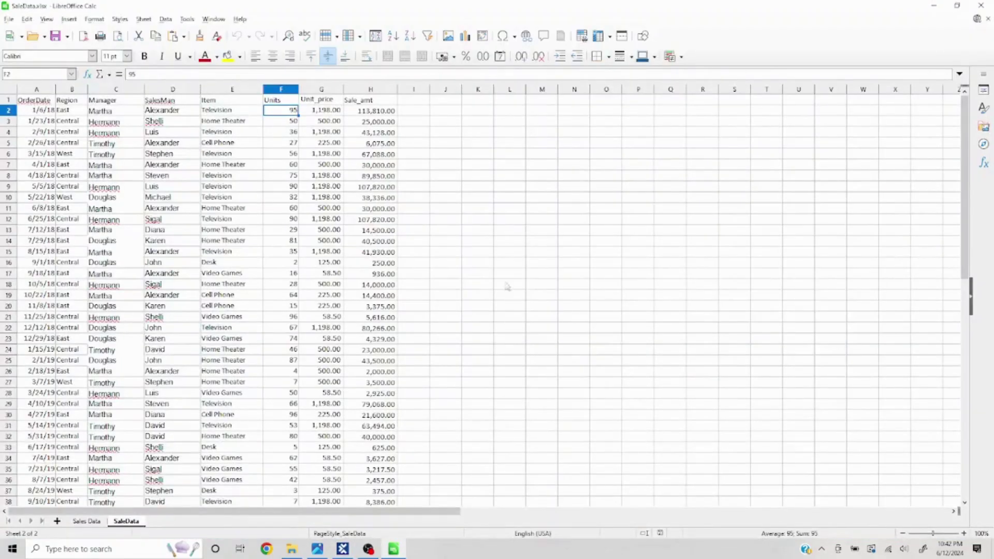
pyautogui.hotkey('alt', 'Tab')
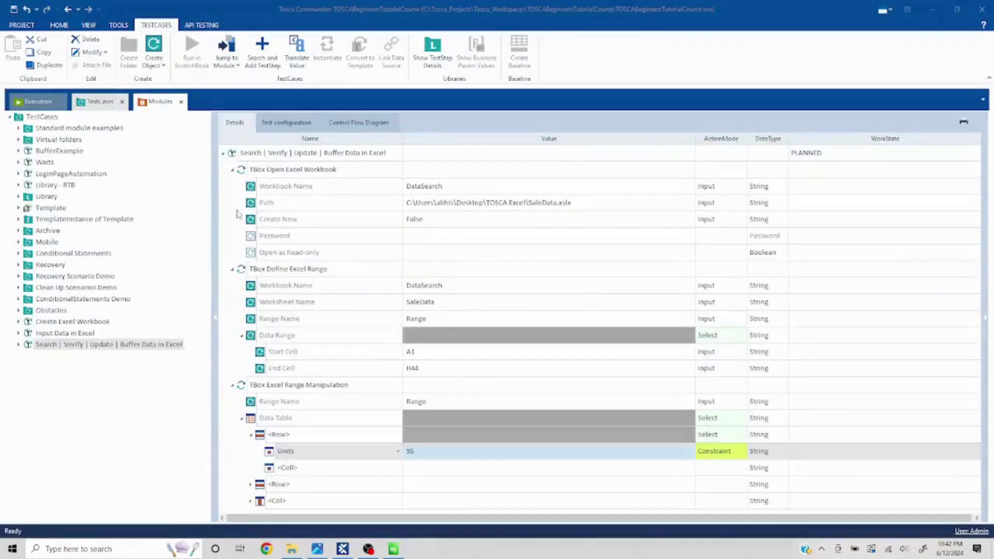
pyautogui.hotkey('alt', 'Tab')
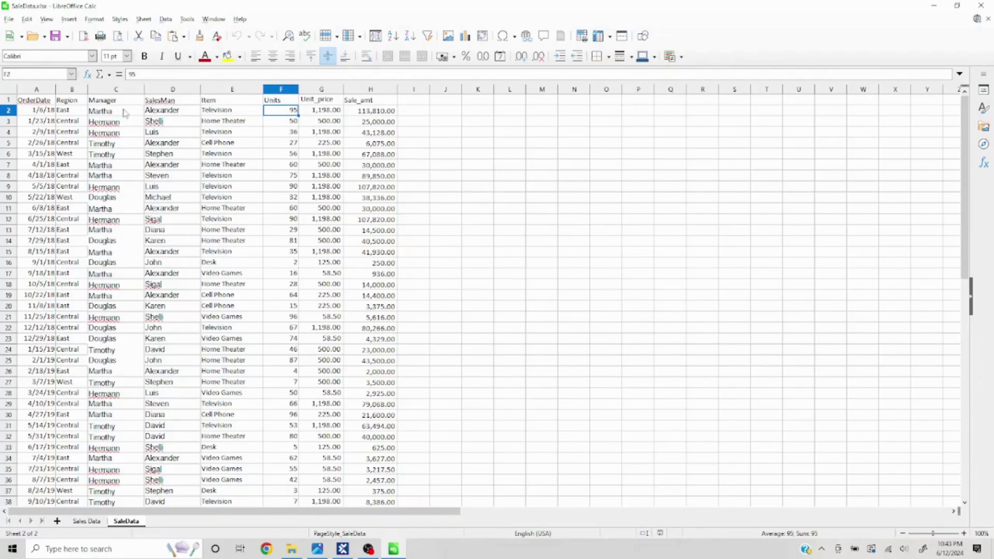
pyautogui.hotkey('alt', 'Tab')
pyautogui.click(332, 464)
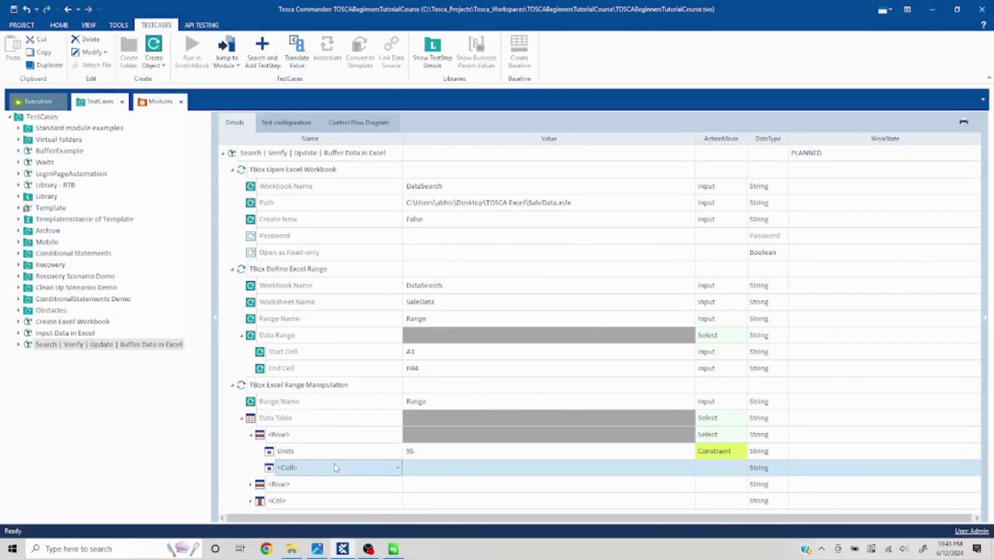
pyautogui.click(334, 467)
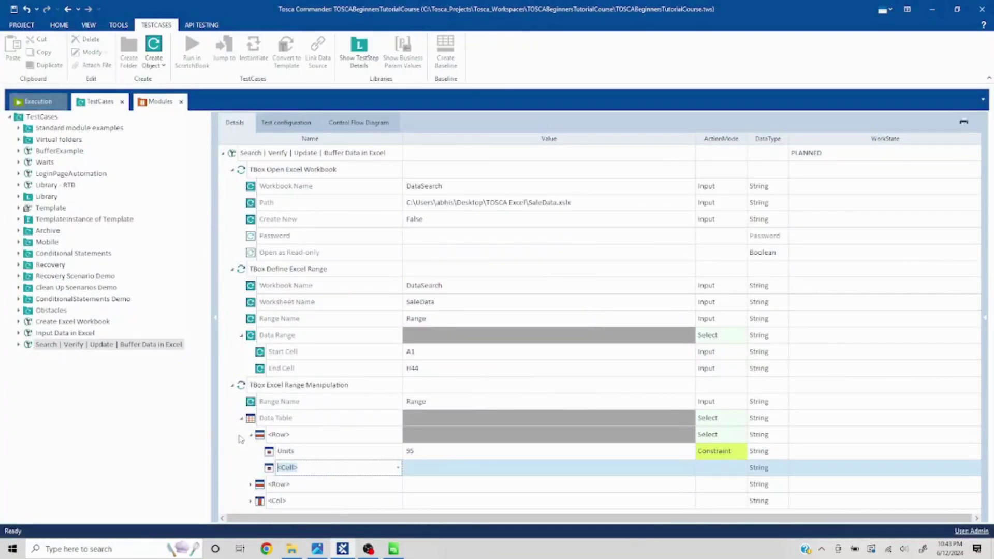
pyautogui.write('SalesMan')
pyautogui.press('Return')
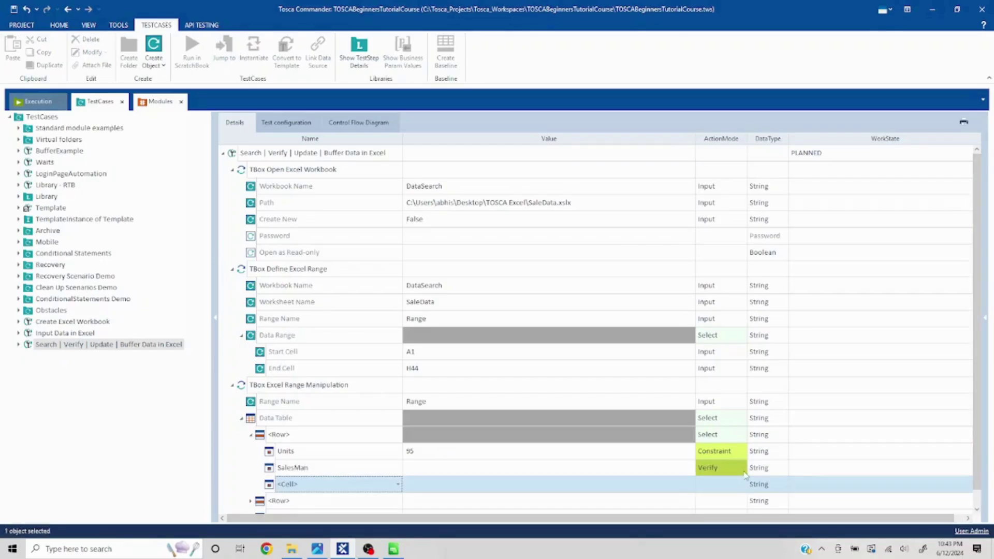
# - Look up the salesman in row 2 of SaleData.xlsx and enter that name as the SalesMan cell's value to verify
pyautogui.click(744, 470)
pyautogui.click(552, 469)
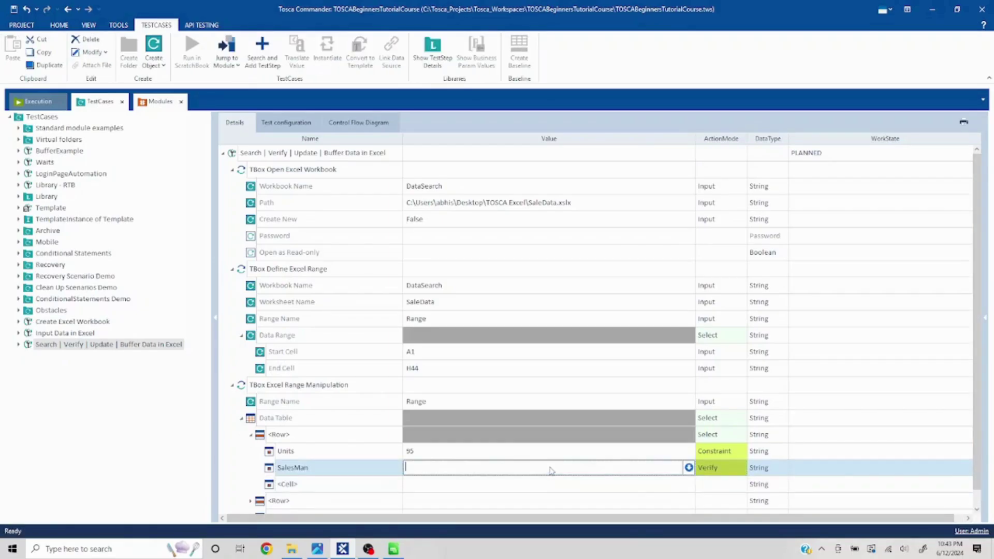
pyautogui.hotkey('alt', 'Tab')
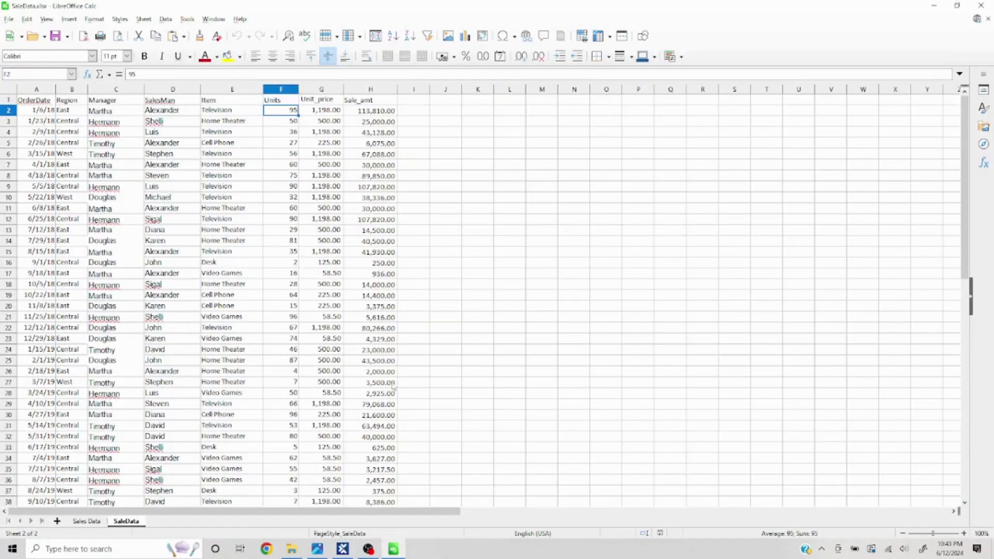
pyautogui.click(168, 111)
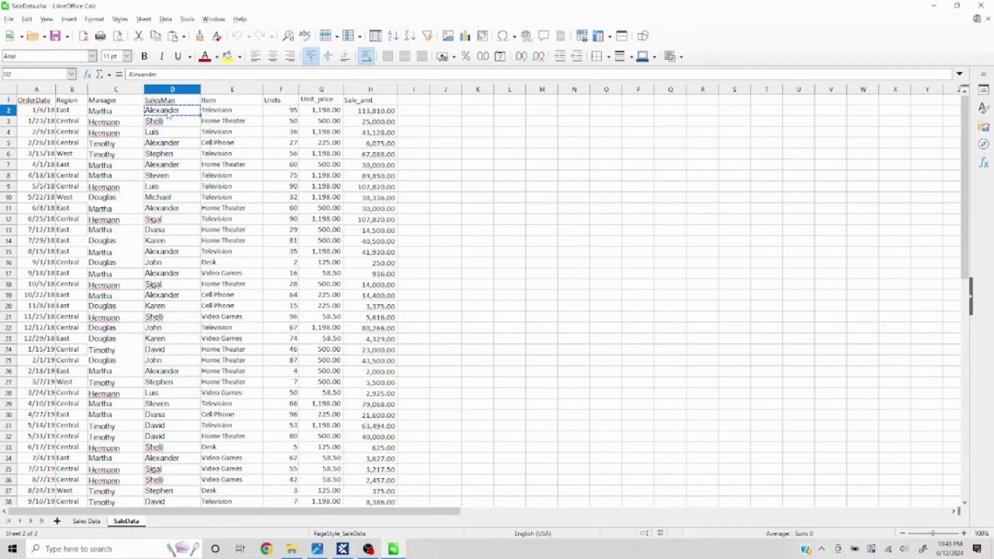
pyautogui.hotkey('alt', 'Tab')
pyautogui.write('Alexander')
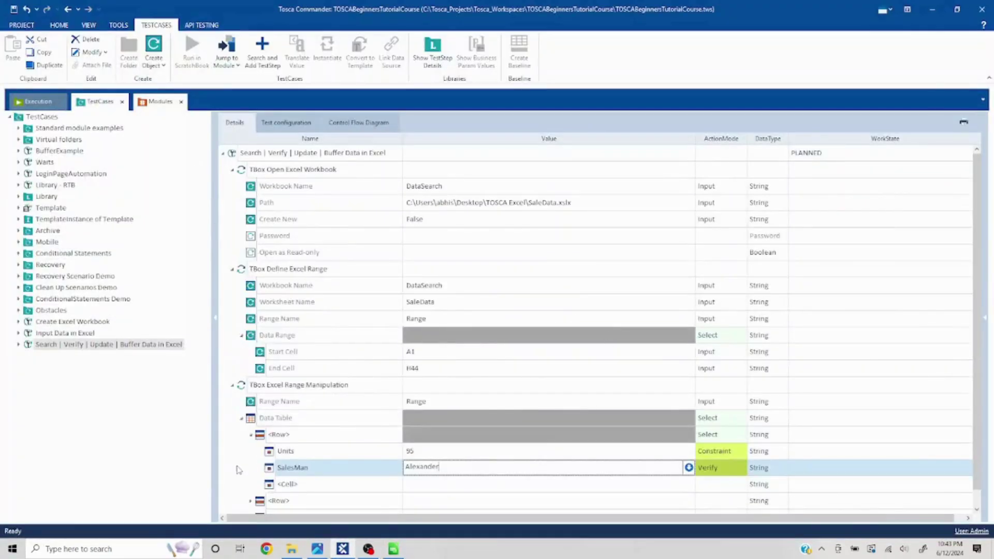
pyautogui.press('Return')
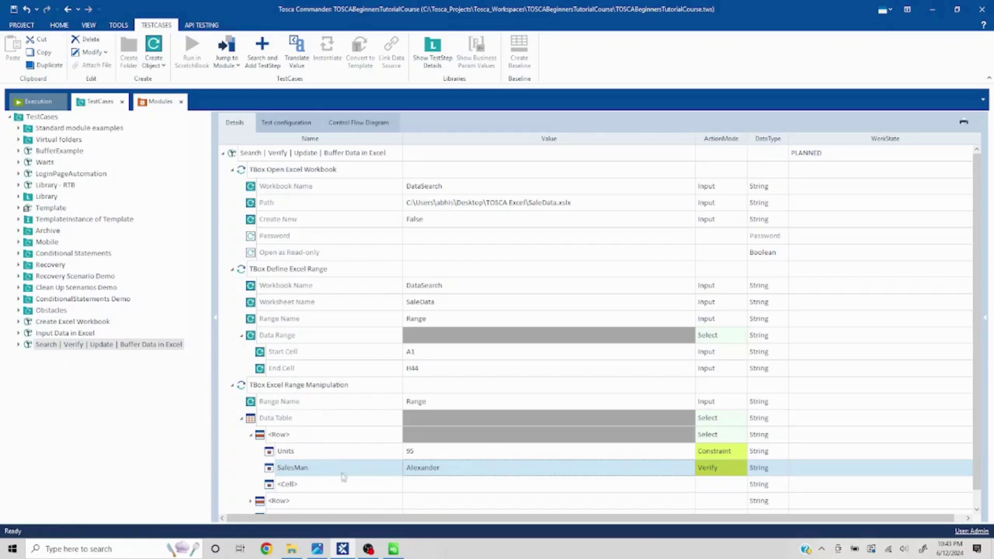
# - Recheck the row 2 SalesMan entry in SaleData.xlsx and close the spreadsheet
pyautogui.hotkey('alt', 'Tab')
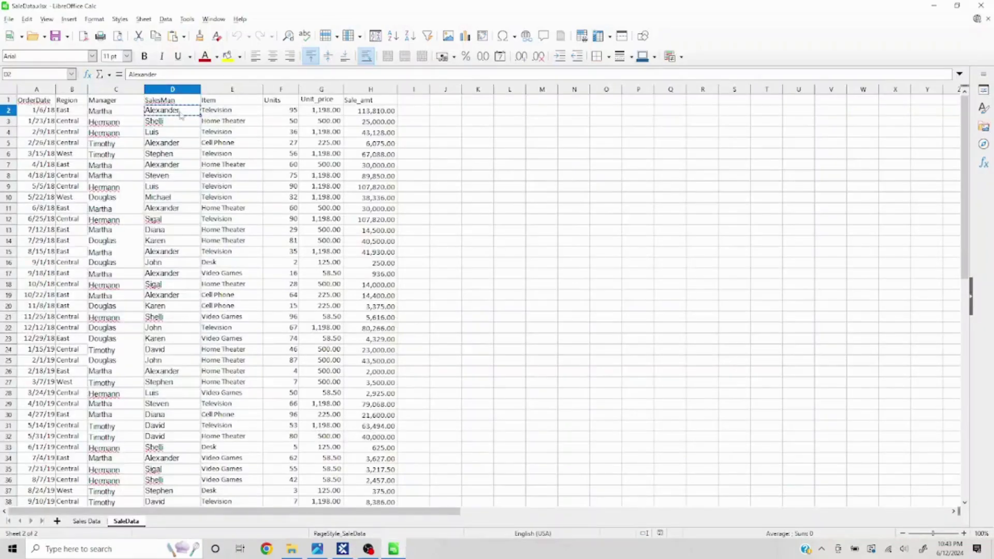
pyautogui.hotkey('alt', 'Tab')
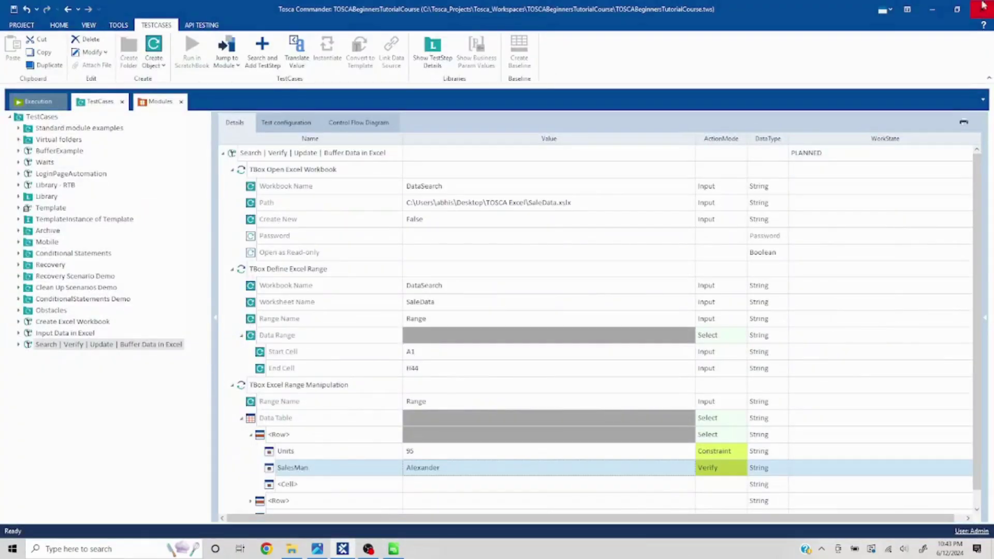
pyautogui.hotkey('alt', 'Tab')
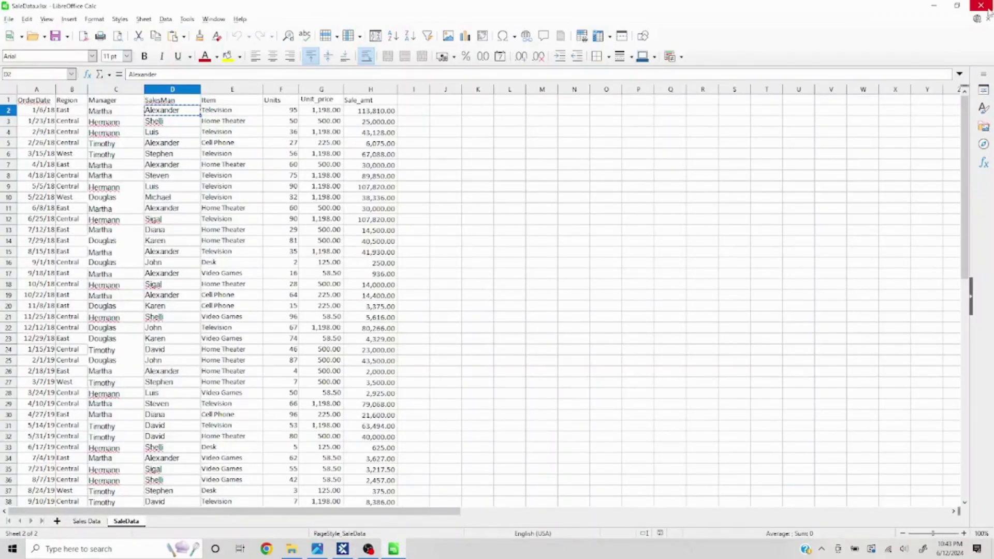
pyautogui.click(982, 4)
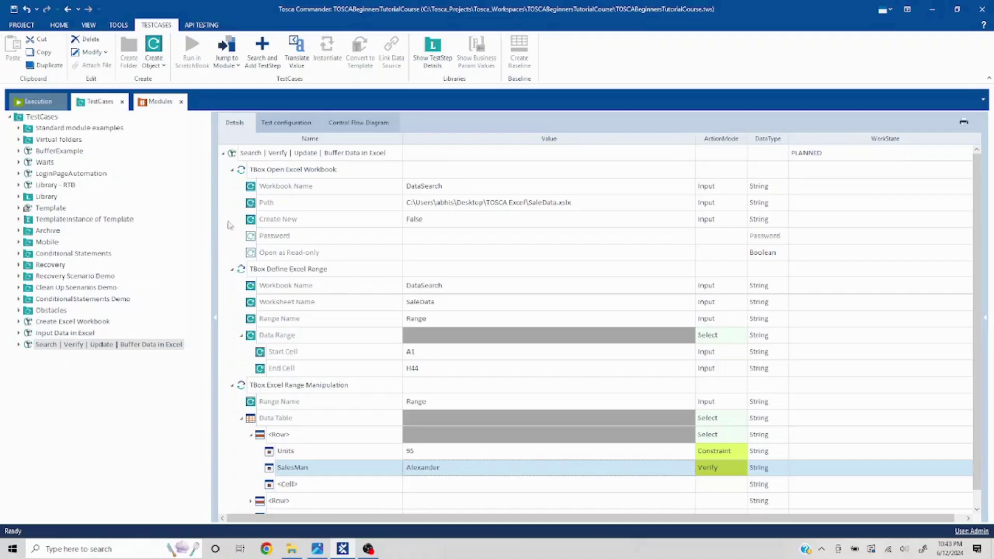
# - Collapse the three TBox steps and run the Search | Verify | Update | Buffer Data in Excel test case in ScratchBook
pyautogui.click(232, 169)
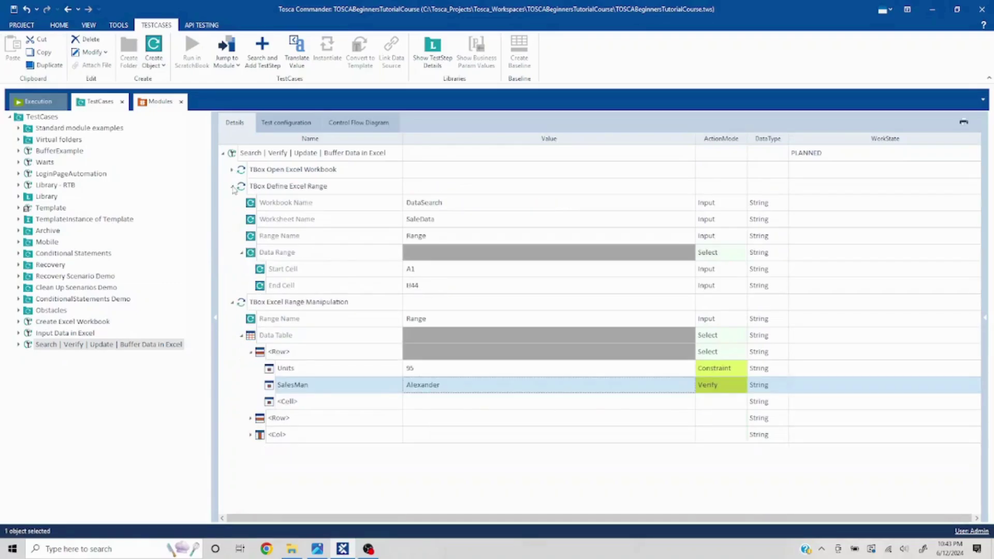
pyautogui.click(233, 187)
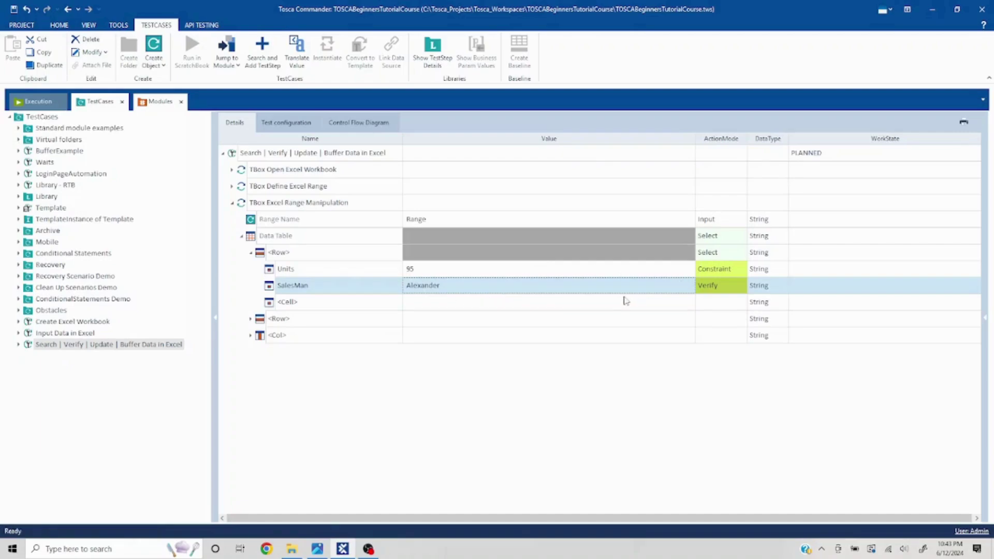
pyautogui.click(231, 203)
pyautogui.click(264, 153)
pyautogui.rightClick(273, 153)
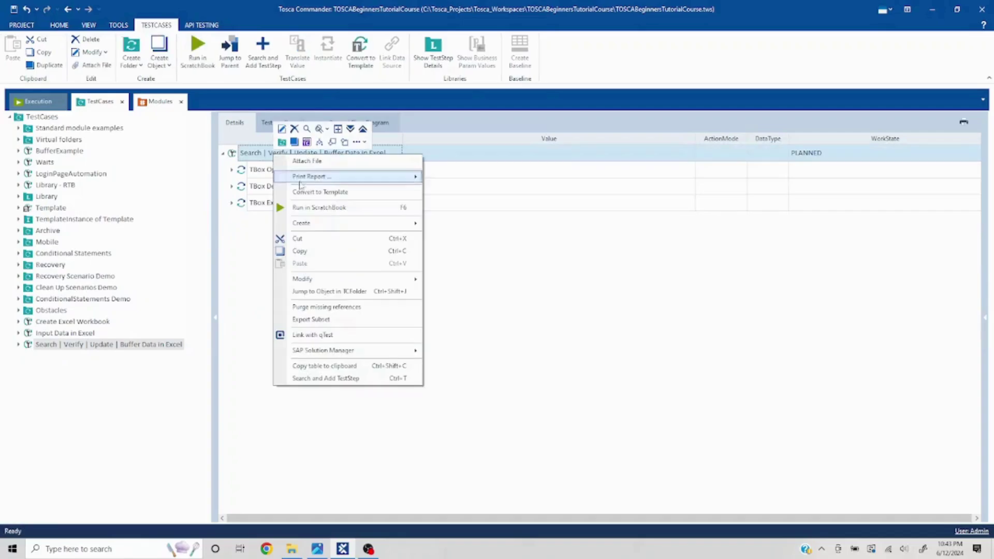
pyautogui.click(322, 206)
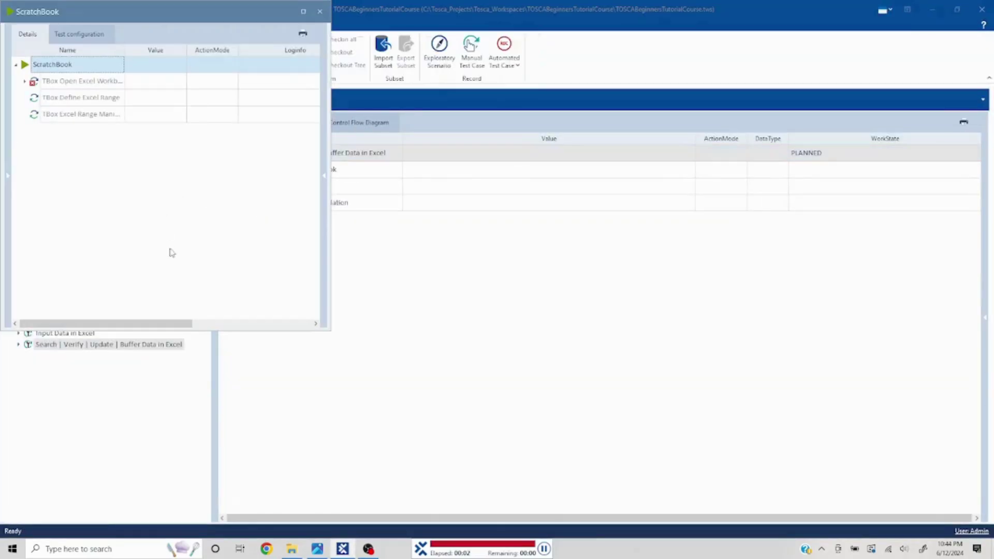
# - Read the Path log info under TBox Open Excel Workbook and compare it with the files in the TOSCA Excel folder
pyautogui.click(24, 81)
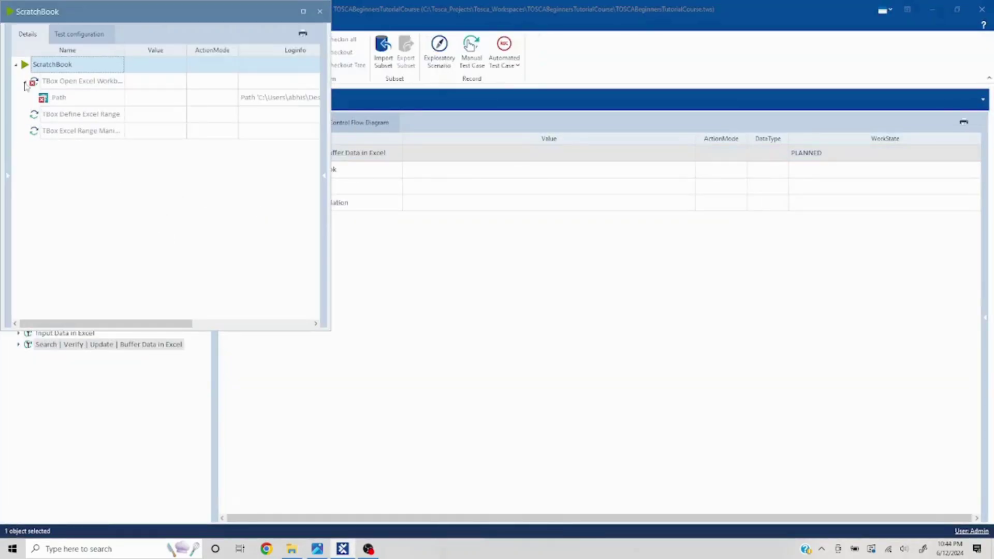
pyautogui.click(269, 101)
pyautogui.click(316, 102)
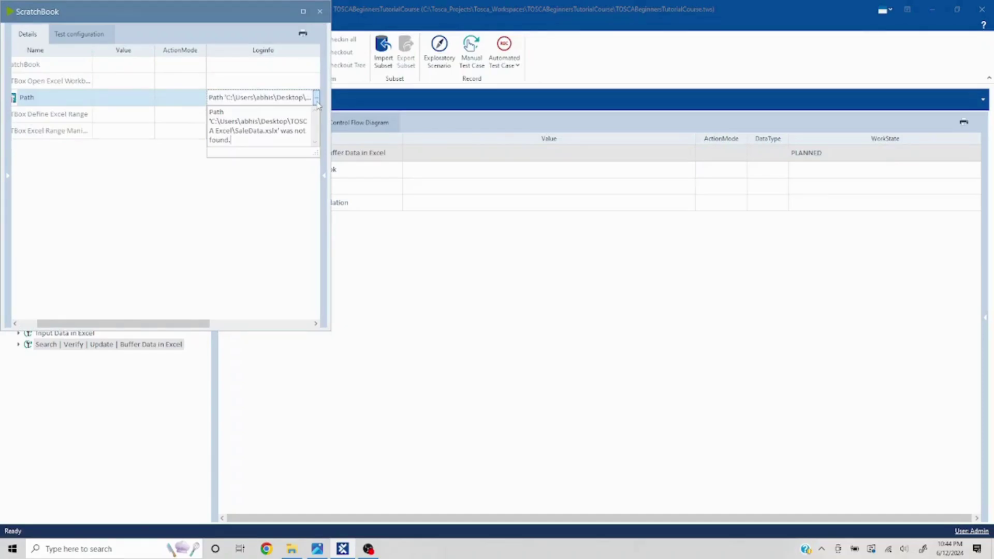
pyautogui.click(295, 549)
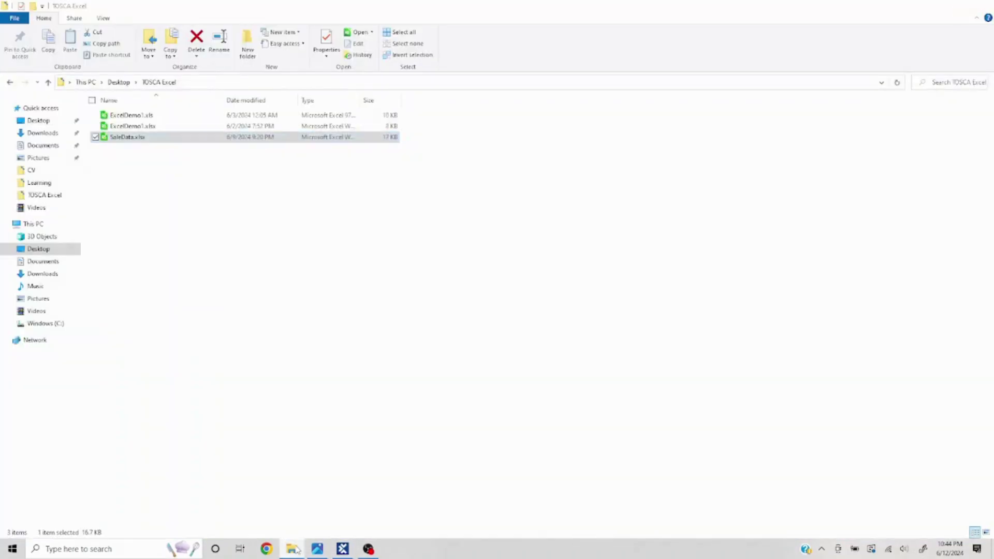
pyautogui.click(293, 549)
pyautogui.click(316, 99)
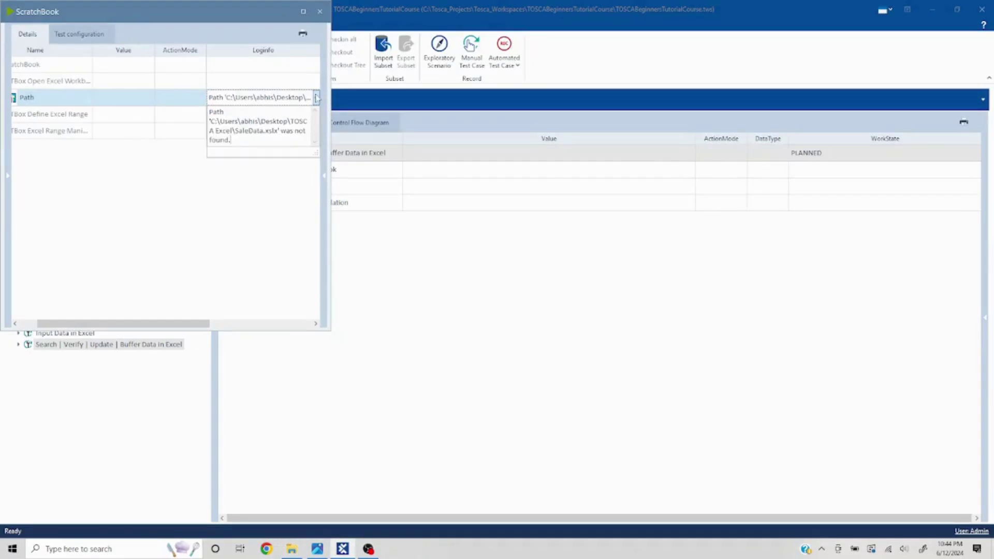
# - Close the ScratchBook results and correct the file name in TBox Open Excel Workbook's Path to SaleData.xlsx
pyautogui.click(320, 12)
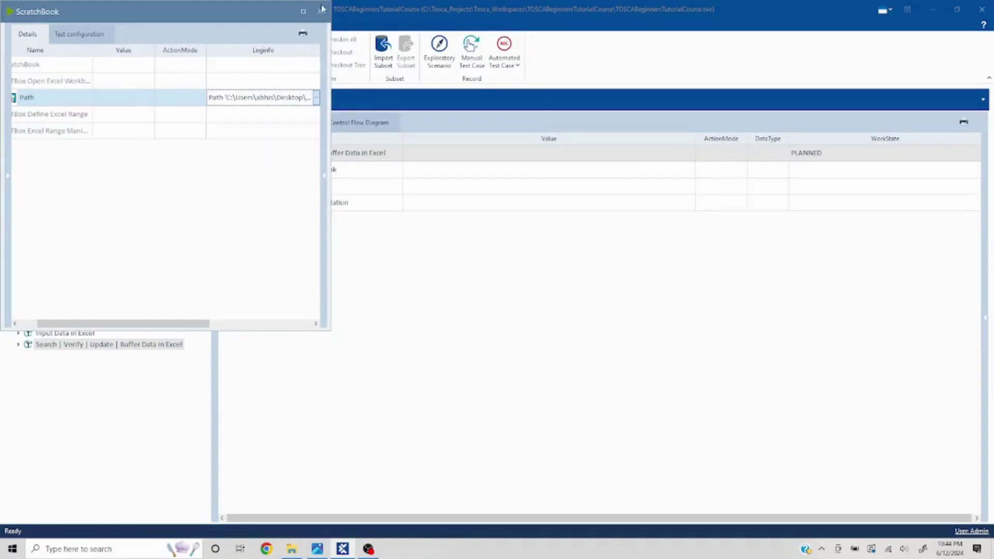
pyautogui.click(320, 11)
pyautogui.click(232, 171)
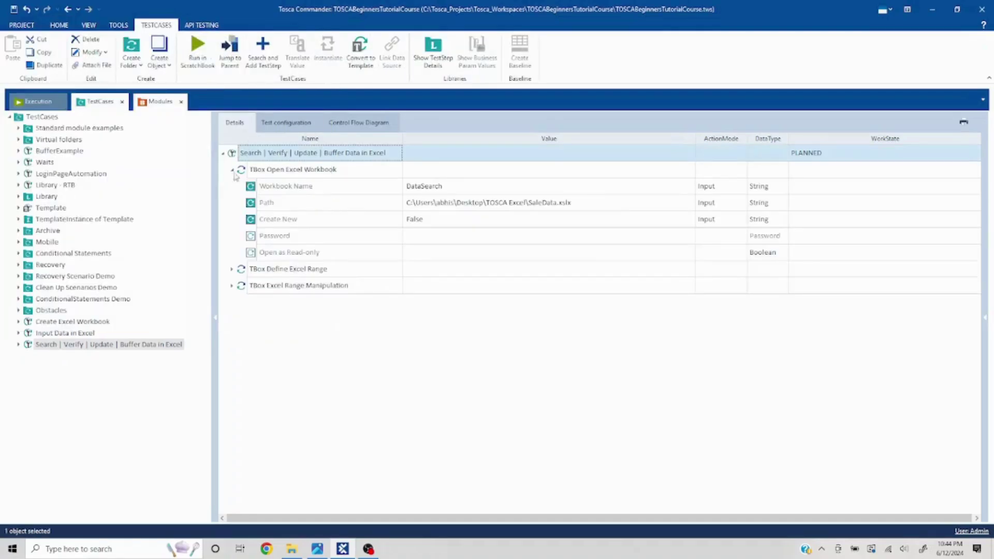
pyautogui.click(604, 206)
pyautogui.click(600, 207)
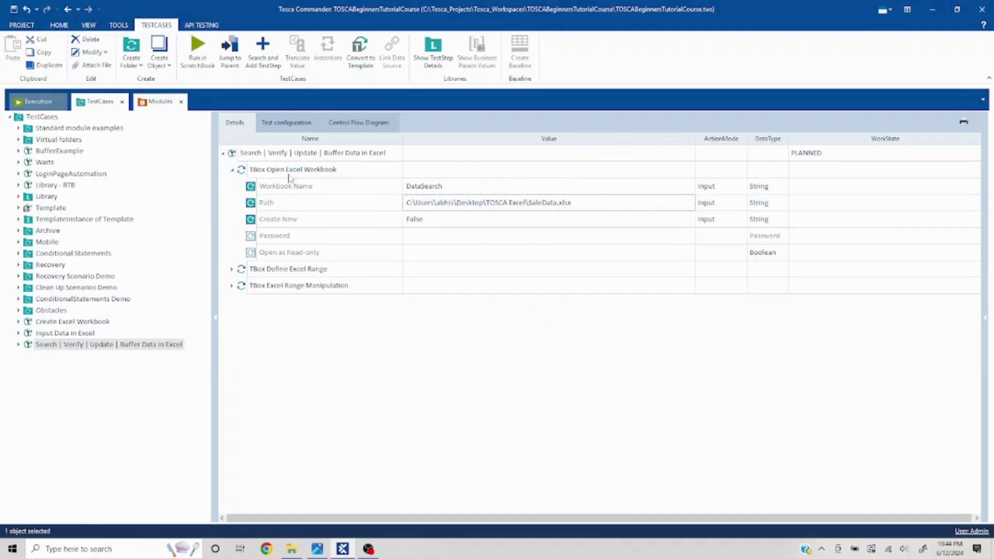
# - Rerun the test case in ScratchBook and expand the TBox Excel Range Manipulation result down to the SalesMan verification
pyautogui.rightClick(257, 154)
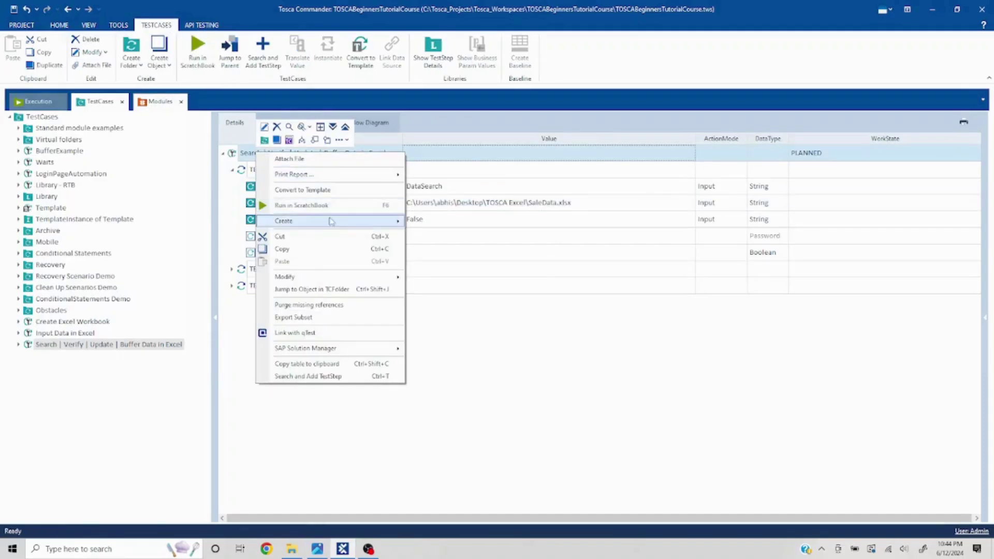
pyautogui.click(317, 205)
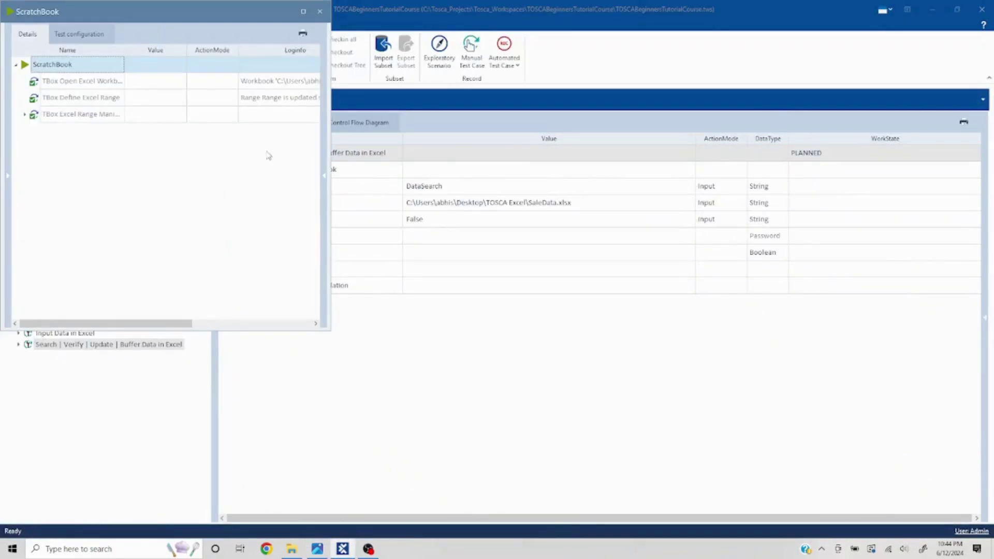
pyautogui.click(302, 12)
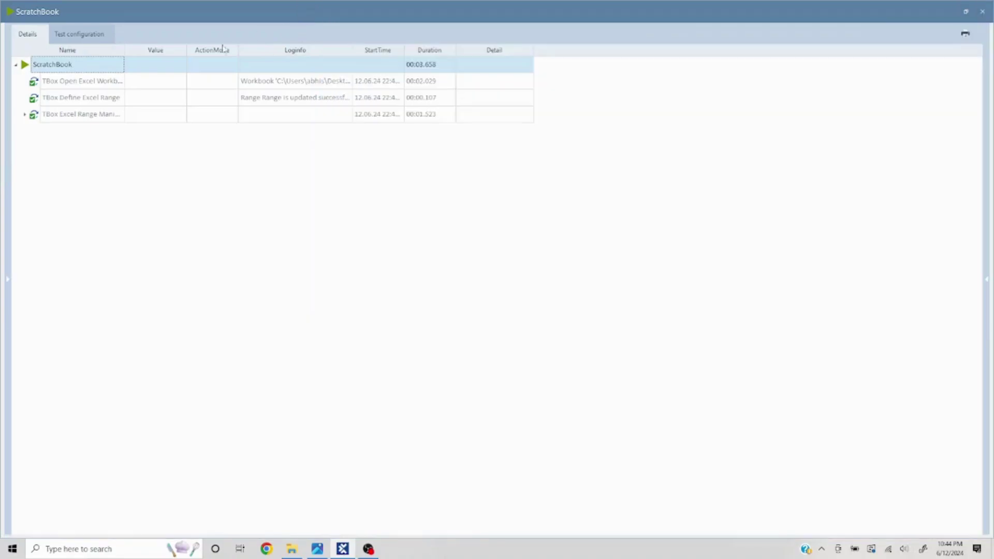
pyautogui.click(24, 115)
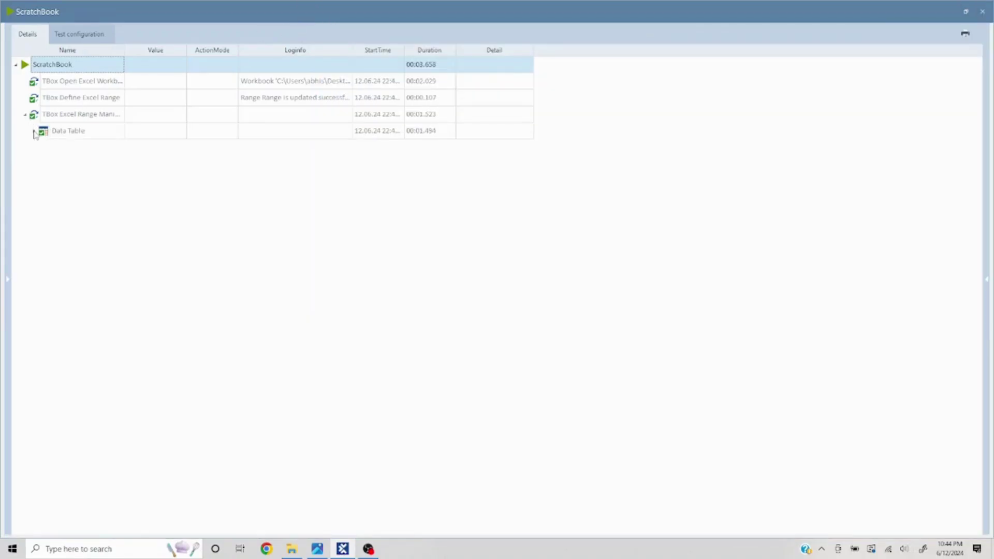
pyautogui.click(34, 132)
pyautogui.click(43, 148)
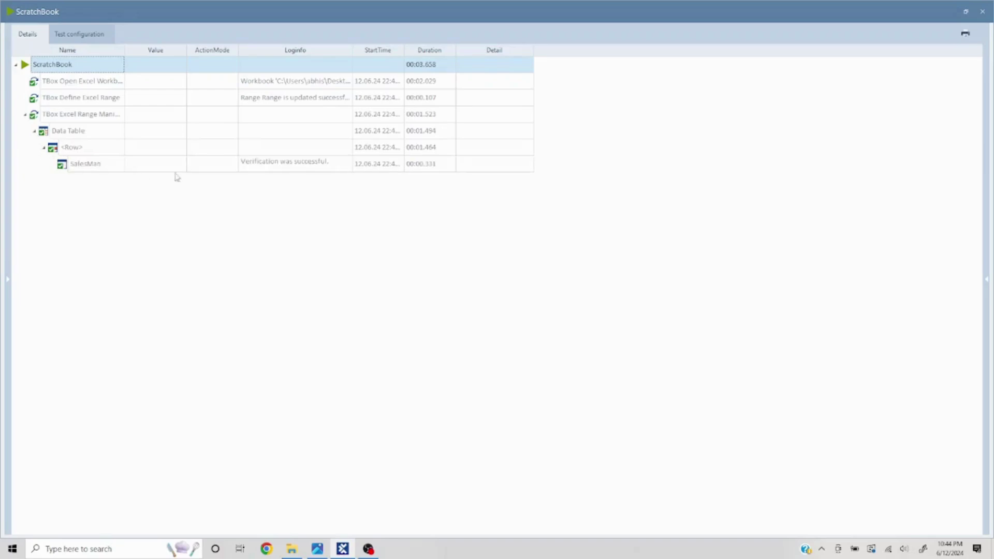
# - Read the SalesMan verification's full log info, comparing expected and actual values, and close the ScratchBook results
pyautogui.click(330, 168)
pyautogui.click(348, 164)
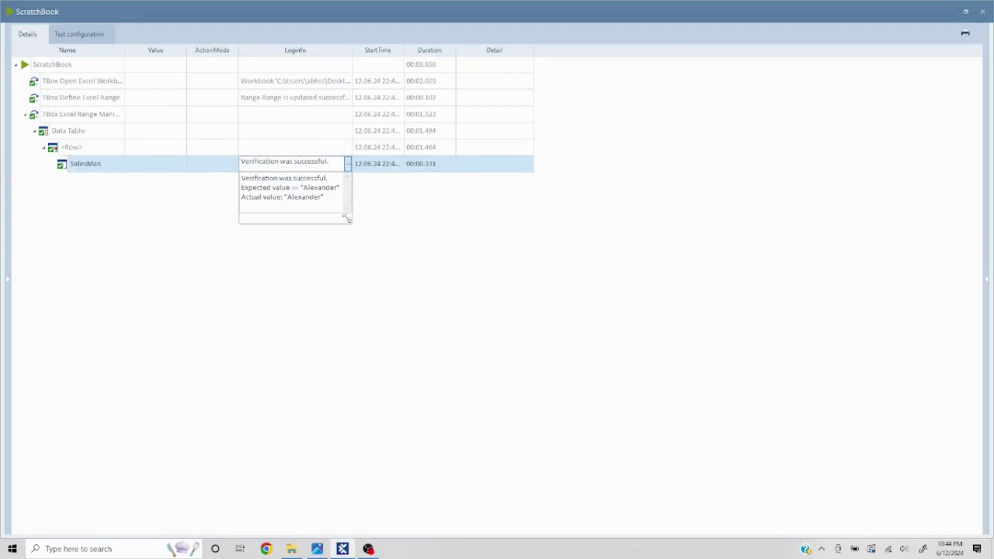
pyautogui.moveTo(348, 220); pyautogui.dragTo(454, 299)
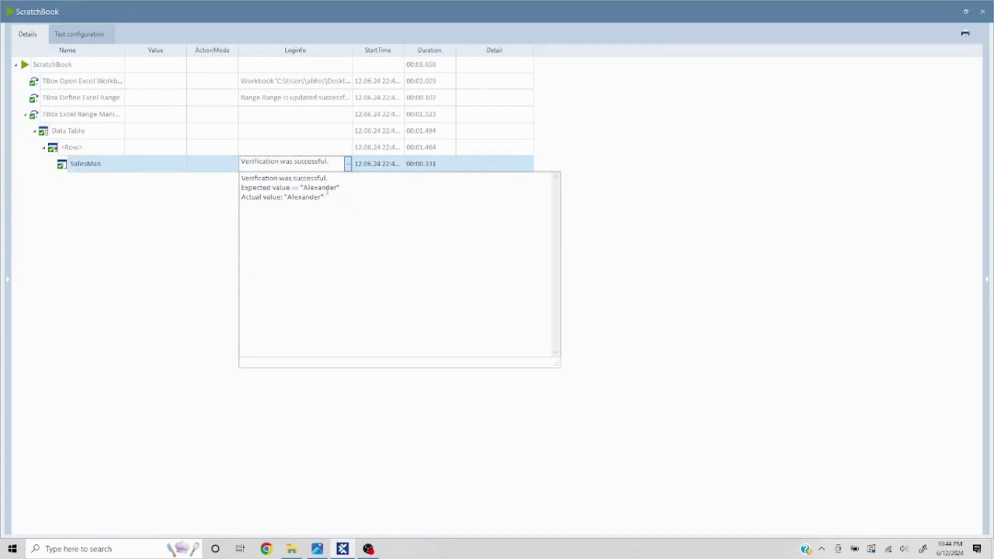
pyautogui.moveTo(327, 190); pyautogui.dragTo(286, 199)
pyautogui.click(983, 9)
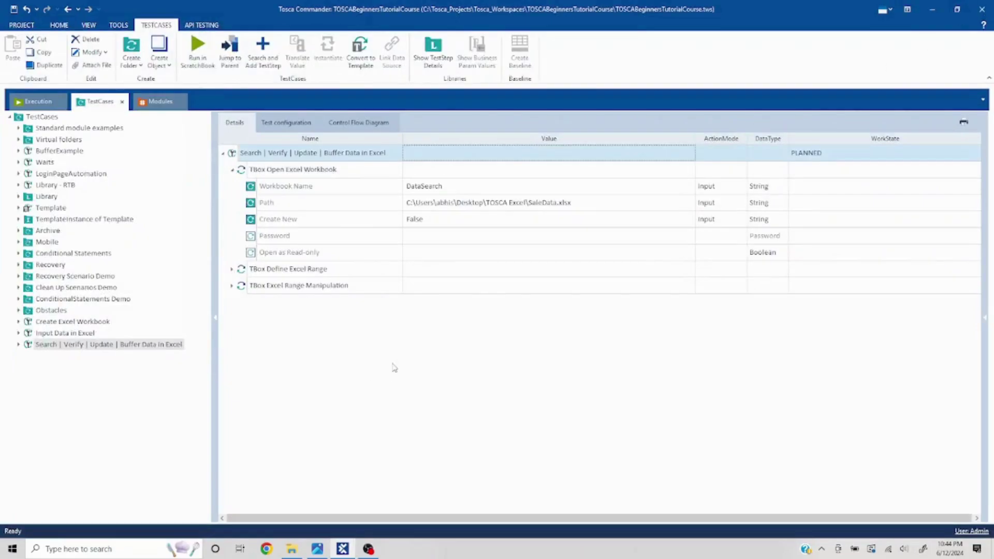
# - In TBox Excel Range Manipulation's Units 95 row, enter a different first name for SalesMan and set its ActionMode to Input
pyautogui.click(232, 269)
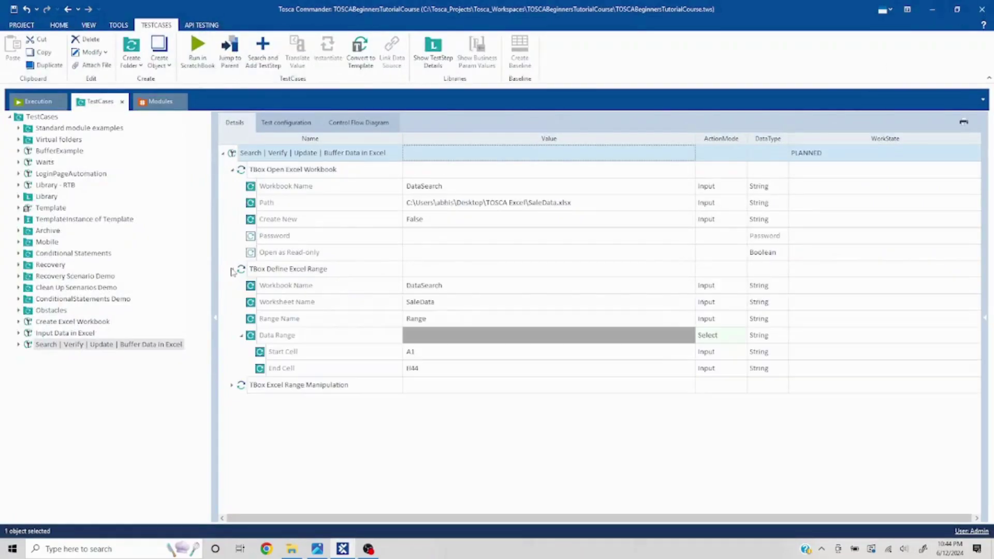
pyautogui.click(232, 384)
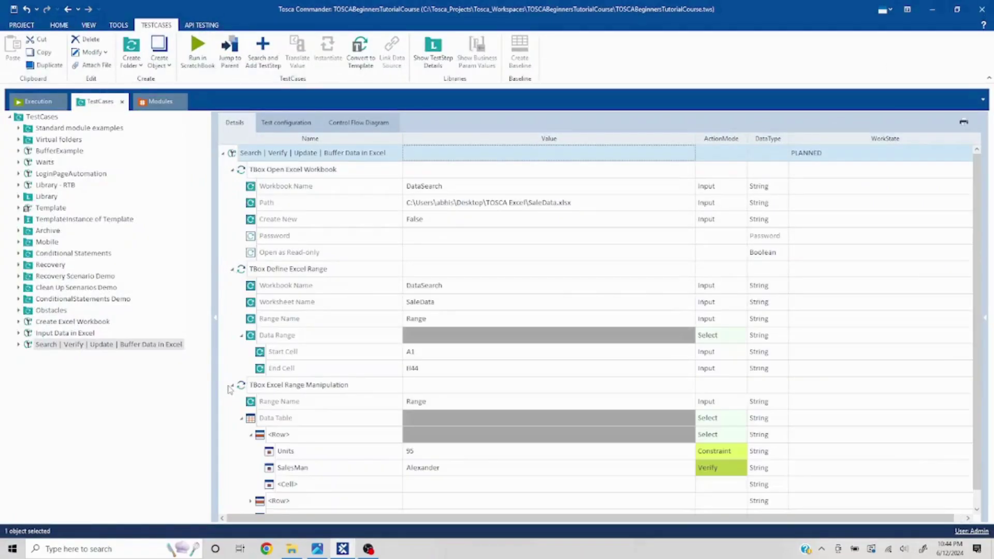
pyautogui.click(464, 473)
pyautogui.click(466, 468)
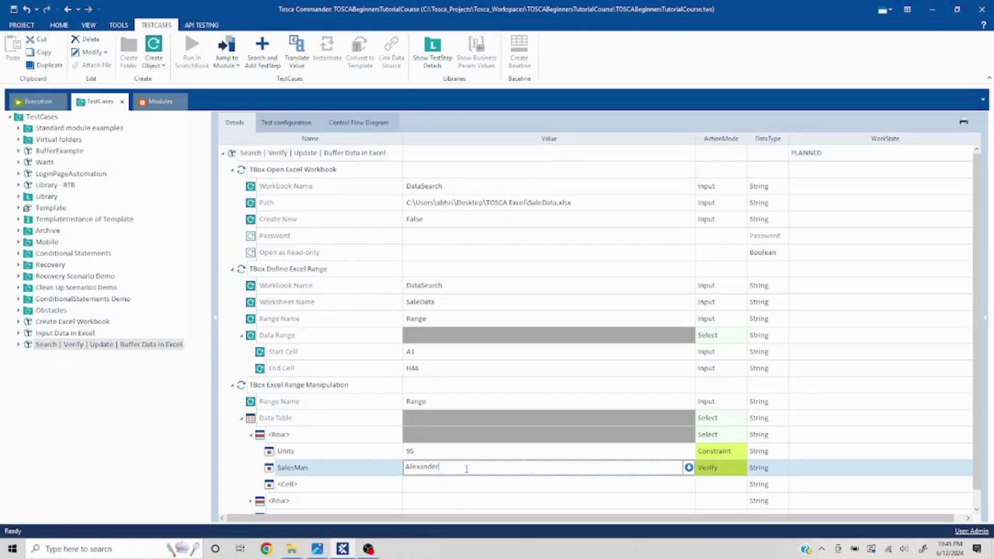
pyautogui.doubleClick(467, 467)
pyautogui.write('John')
pyautogui.click(738, 469)
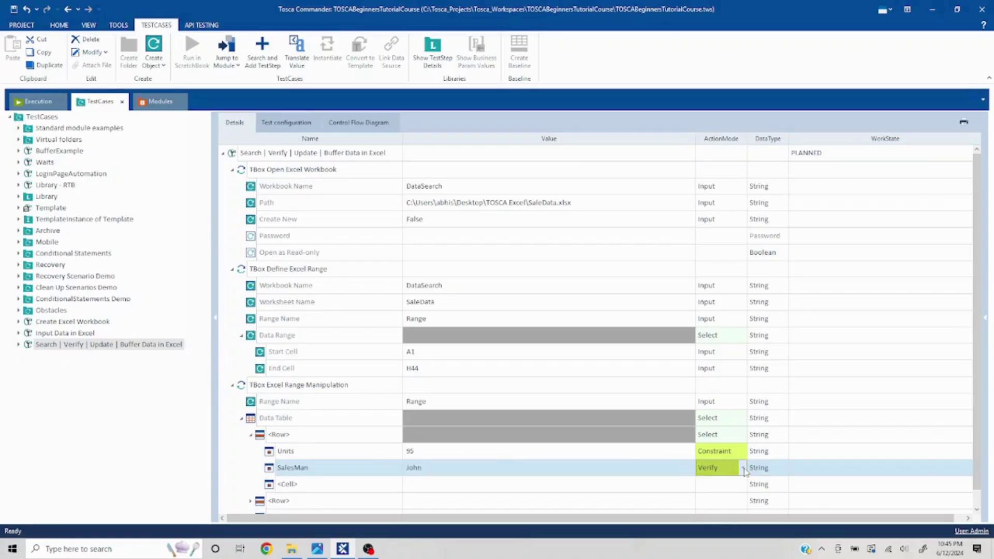
pyautogui.click(743, 468)
pyautogui.click(720, 396)
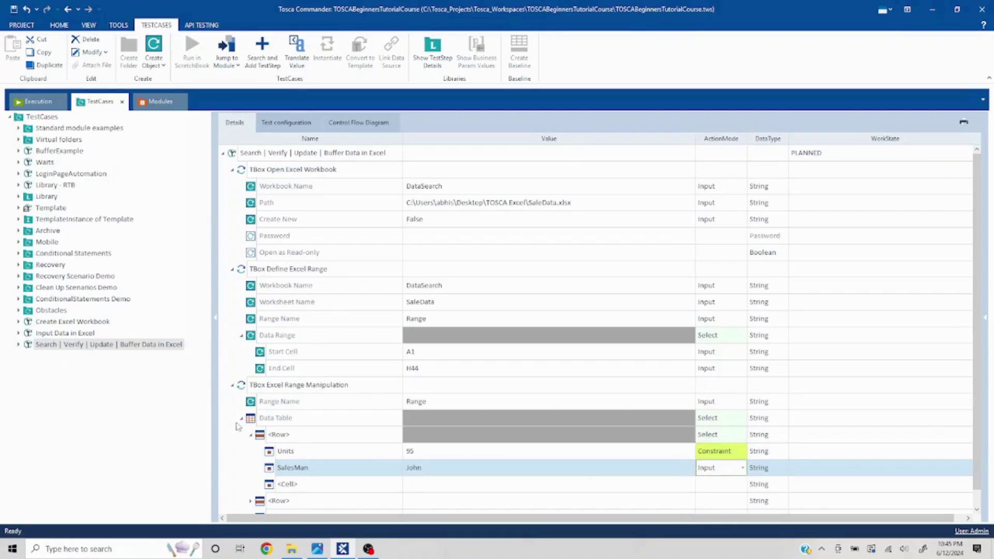
# - Collapse the Open Workbook and Define Range steps, search test steps for "excel", and add TBox Close Excel Workbook to the test case
pyautogui.click(240, 154)
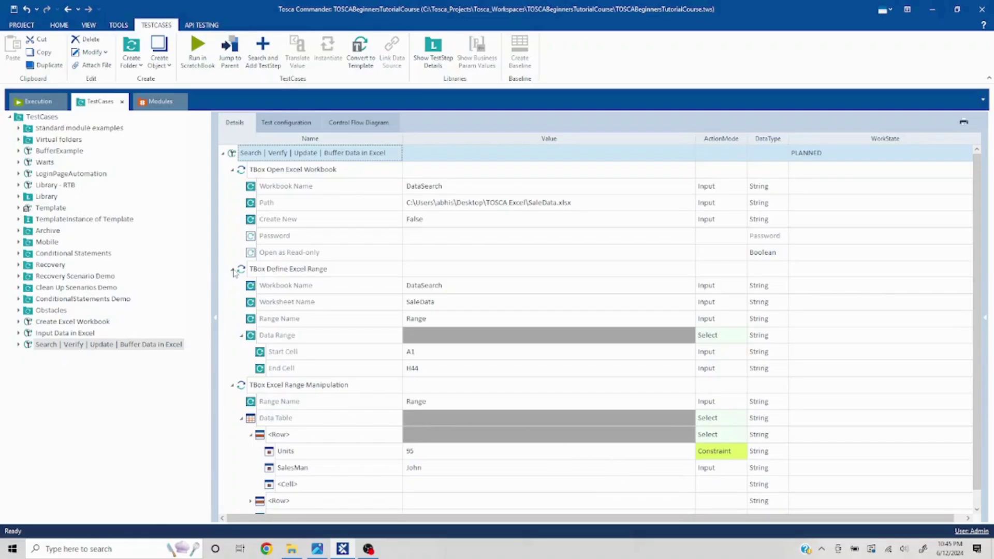
pyautogui.click(232, 270)
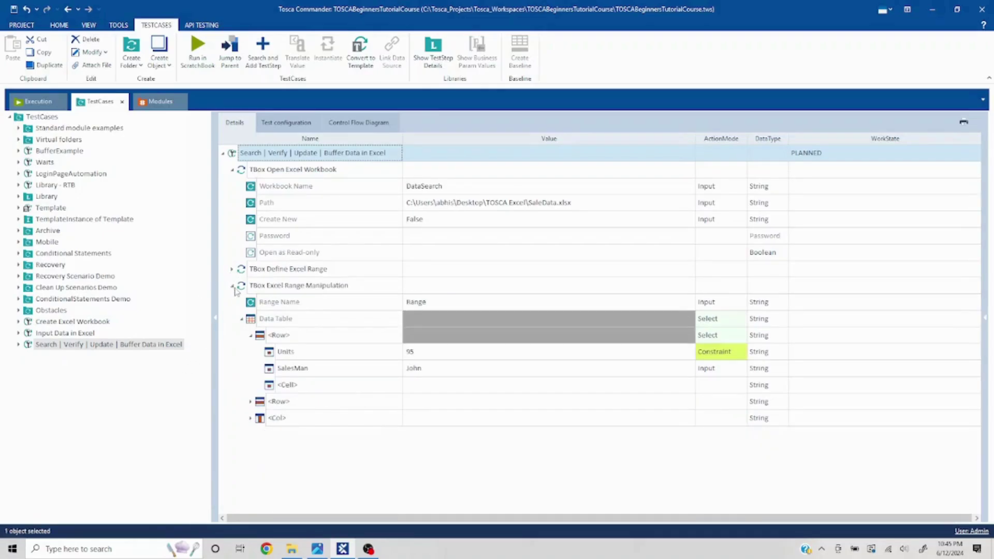
pyautogui.click(232, 287)
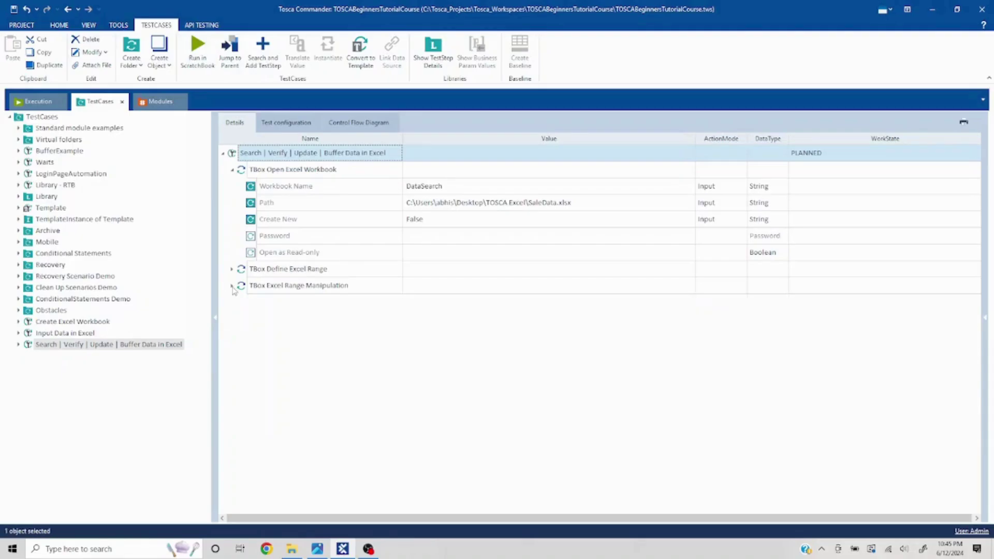
pyautogui.click(232, 287)
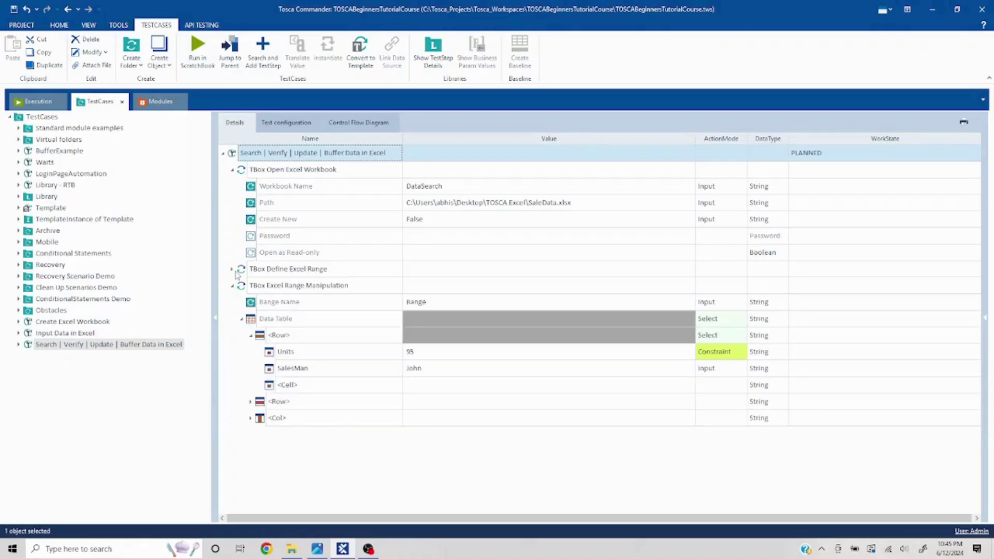
pyautogui.click(232, 270)
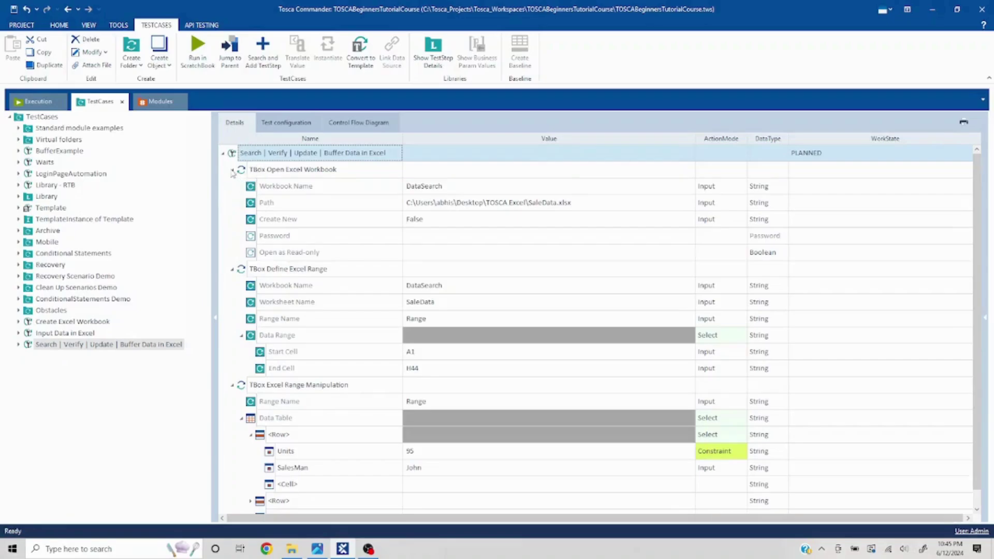
pyautogui.click(232, 170)
pyautogui.click(231, 186)
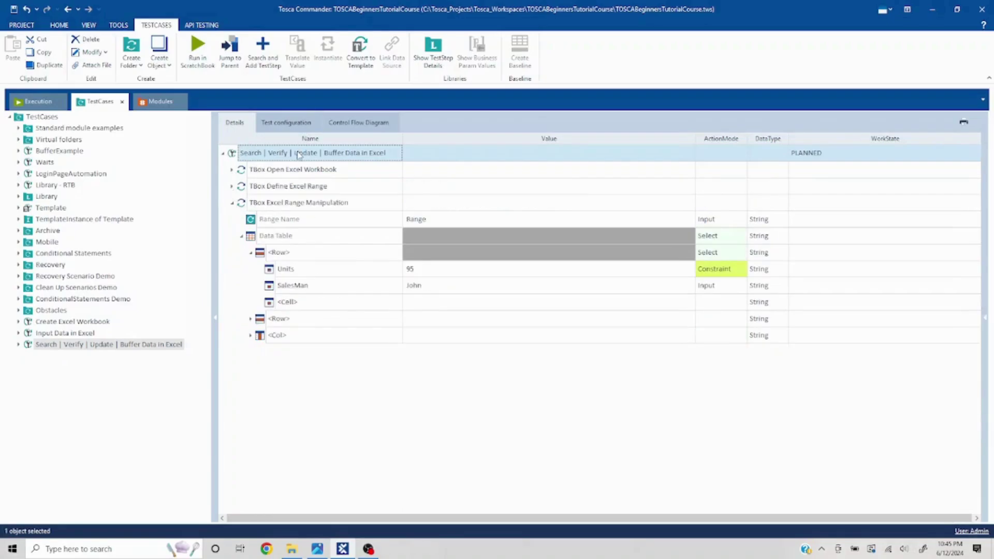
pyautogui.rightClick(299, 155)
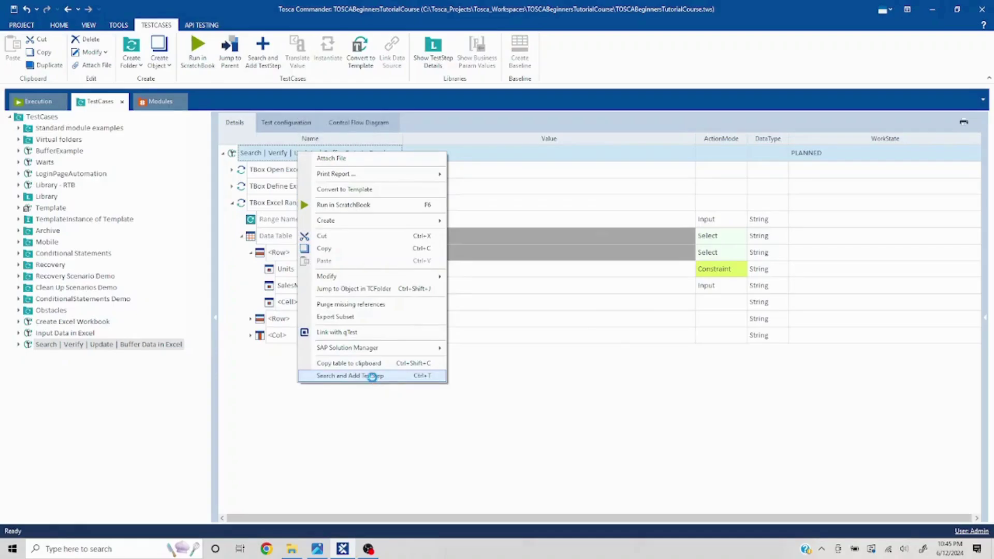
pyautogui.click(372, 376)
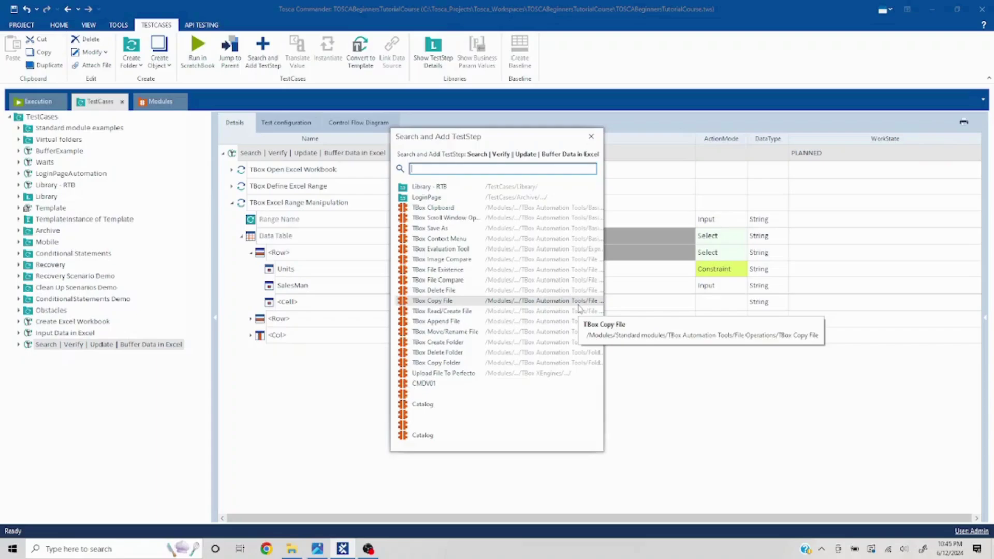
pyautogui.write('excel')
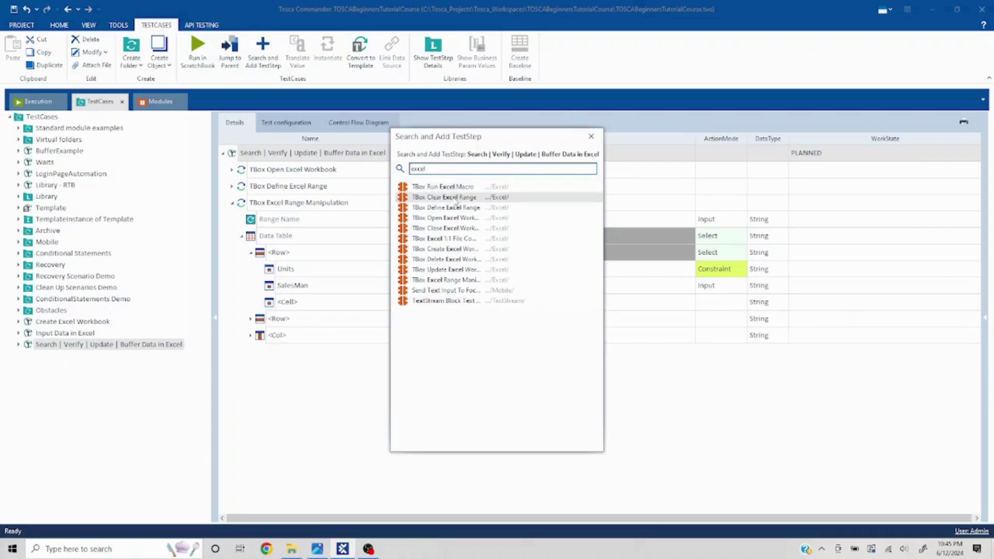
pyautogui.click(458, 229)
pyautogui.doubleClick(459, 229)
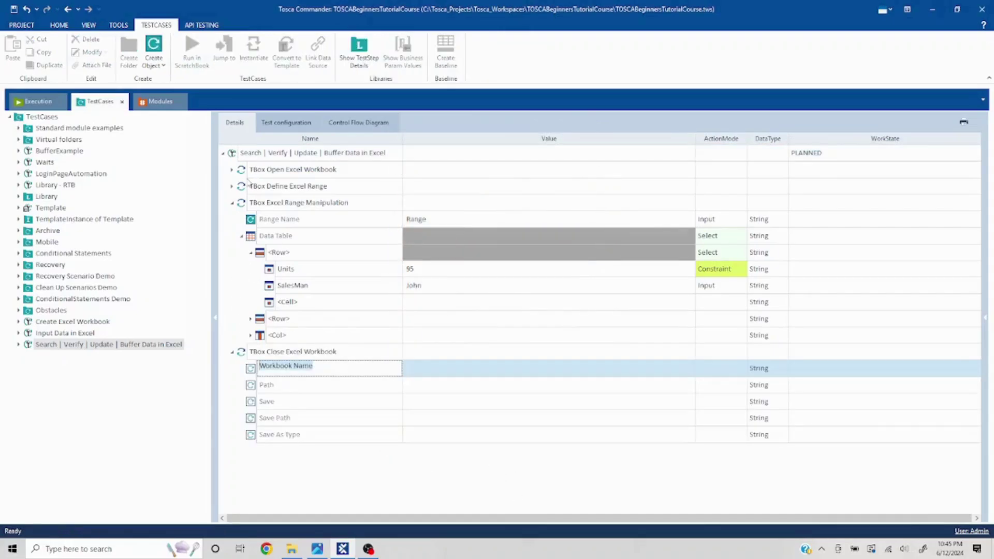
# - Set TBox Close Excel Workbook's Workbook Name to DataSearch, matching the name used in TBox Open Excel Workbook
pyautogui.click(232, 169)
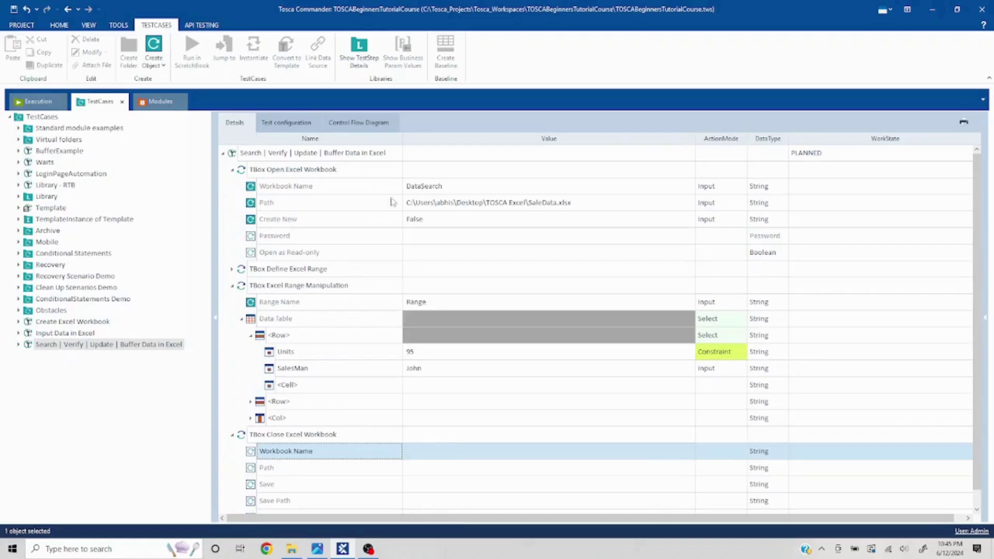
pyautogui.click(232, 170)
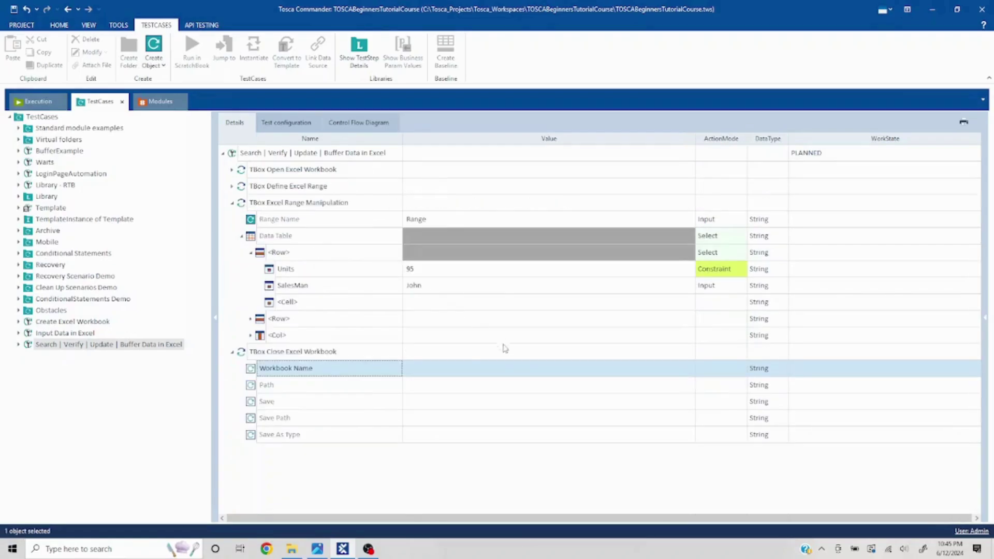
pyautogui.click(483, 367)
pyautogui.write('DataSearch')
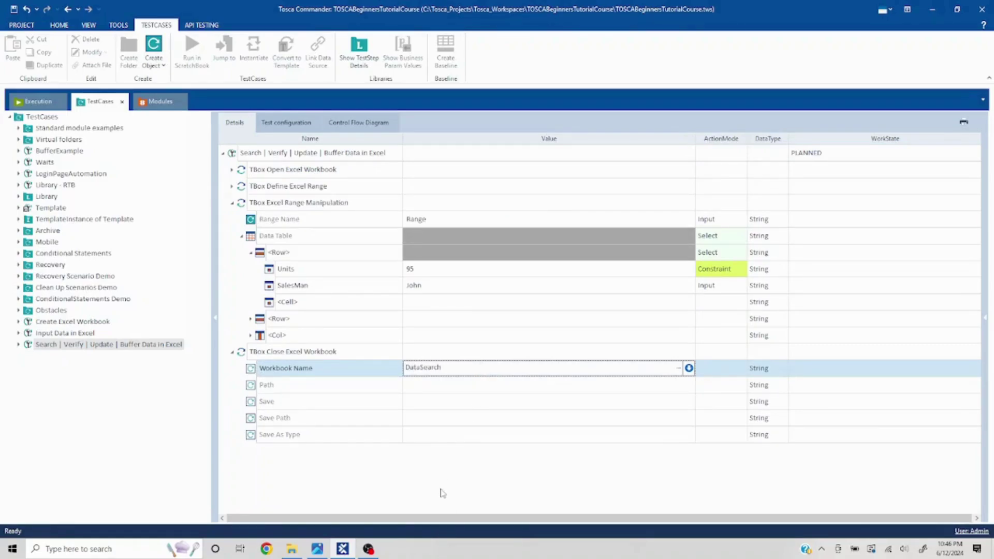
pyautogui.press('Return')
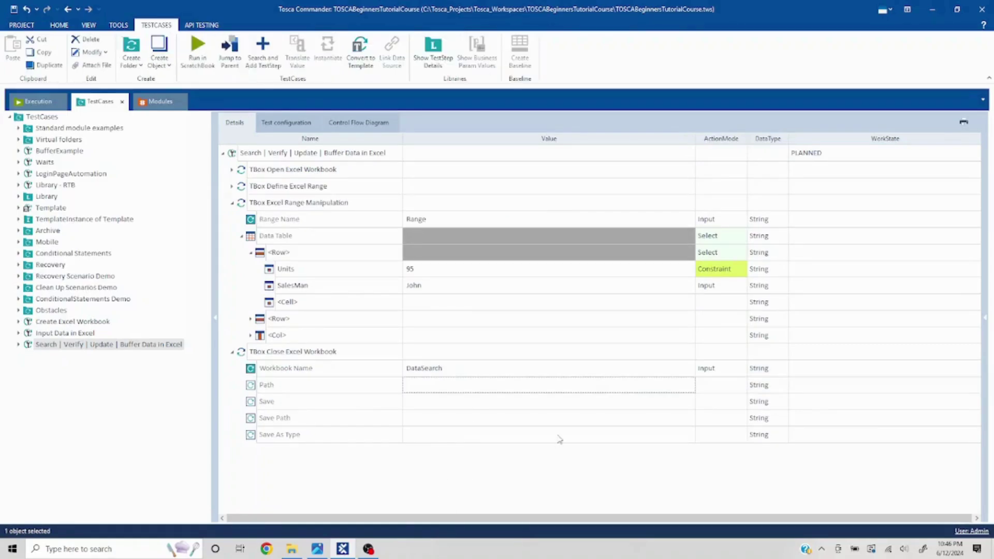
# - Copy TBox Open Excel Workbook's Path into TBox Close Excel Workbook's Path and strip the file name, leaving the TOSCA Excel folder
pyautogui.click(232, 171)
pyautogui.click(585, 206)
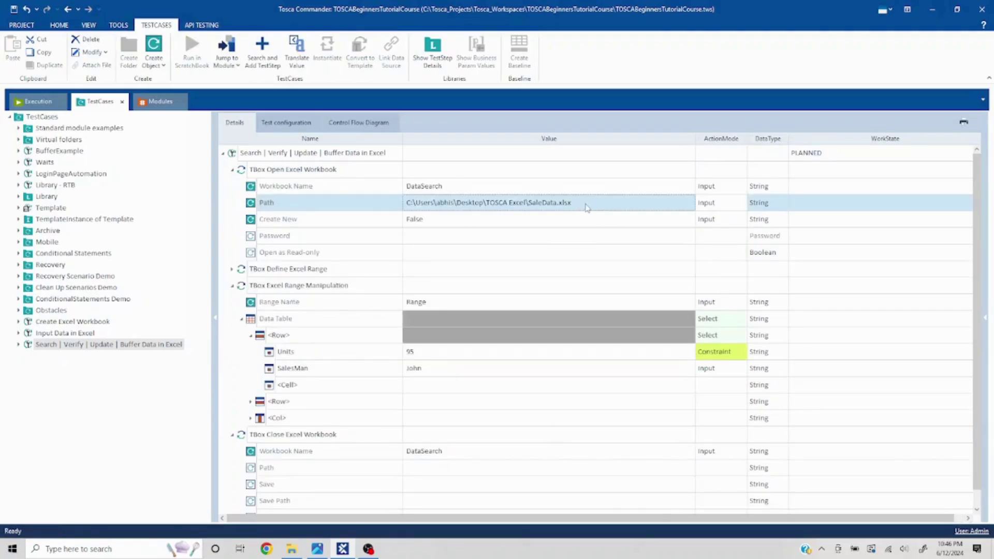
pyautogui.click(587, 207)
pyautogui.hotkey('ctrl', 'a')
pyautogui.hotkey('ctrl', 'c')
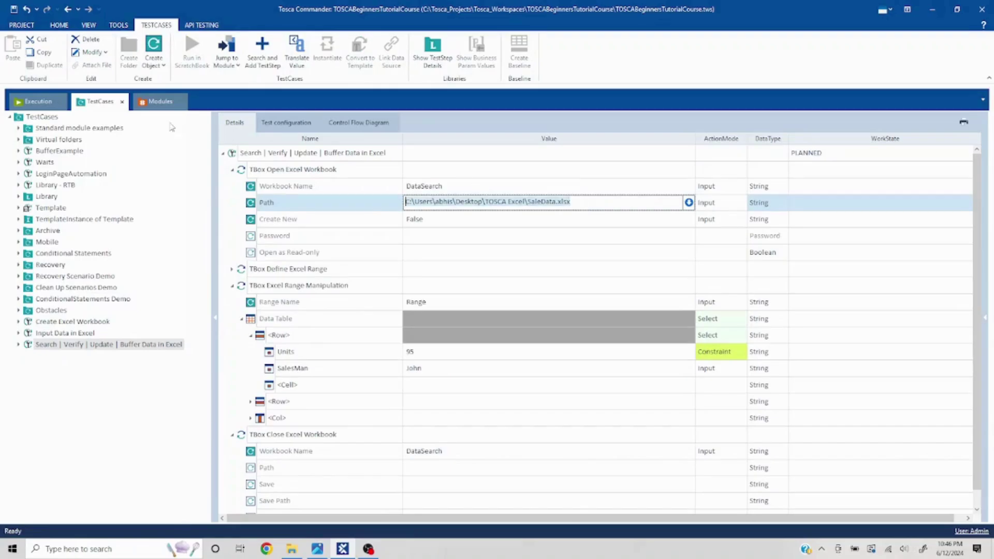
pyautogui.click(231, 171)
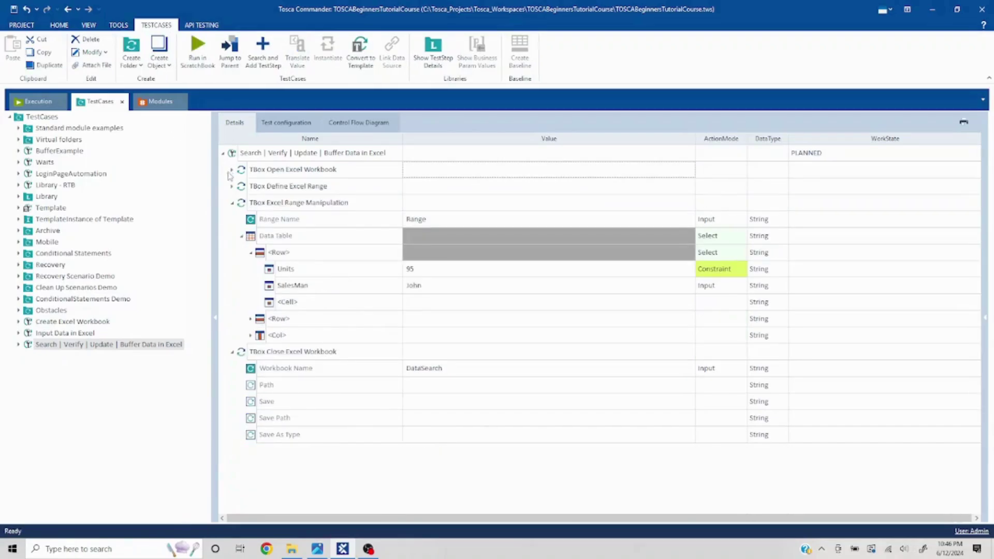
pyautogui.click(496, 390)
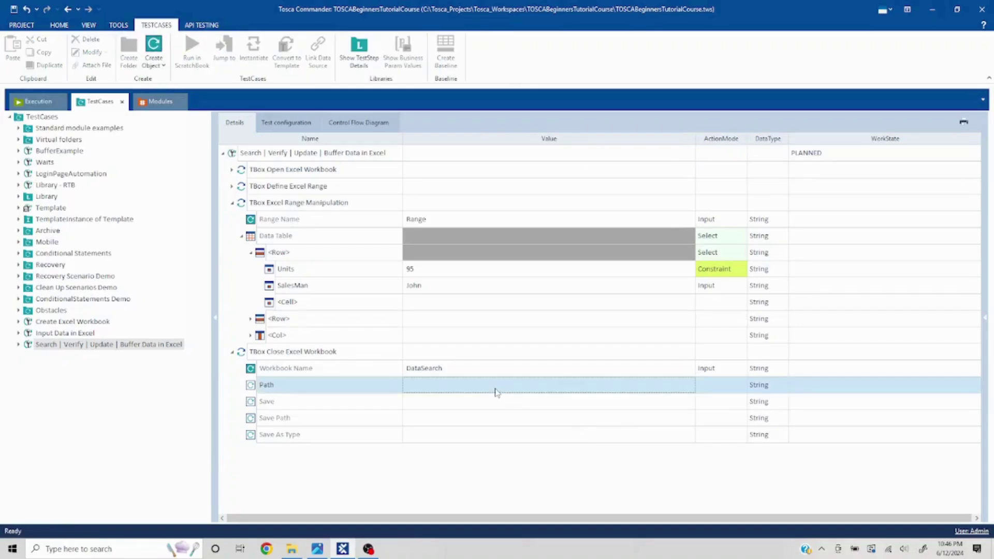
pyautogui.click(486, 387)
pyautogui.hotkey('ctrl', 'v')
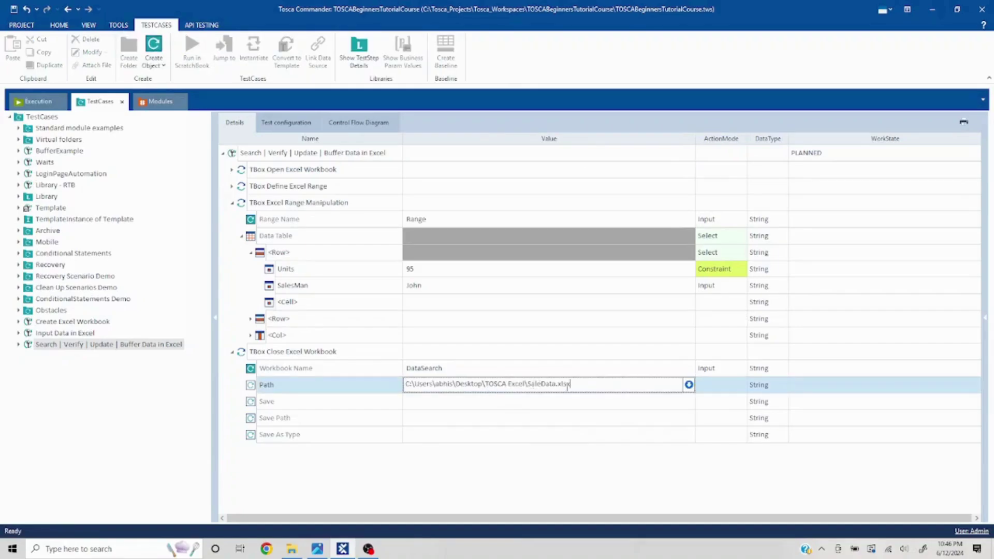
pyautogui.moveTo(576, 383); pyautogui.dragTo(531, 383)
pyautogui.press('BackSpace')
# - Set the Save value of TBox Close Excel Workbook to True
pyautogui.click(524, 403)
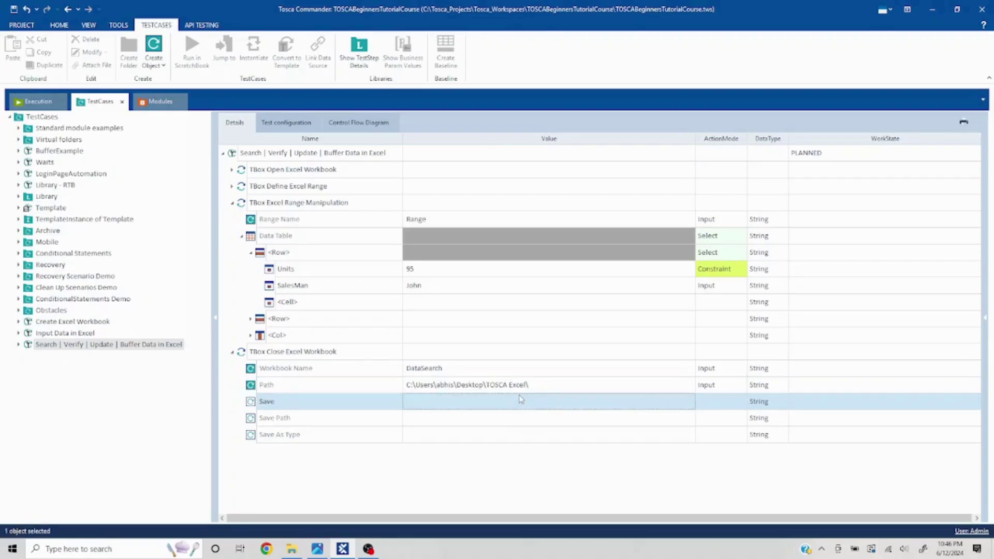
pyautogui.click(678, 402)
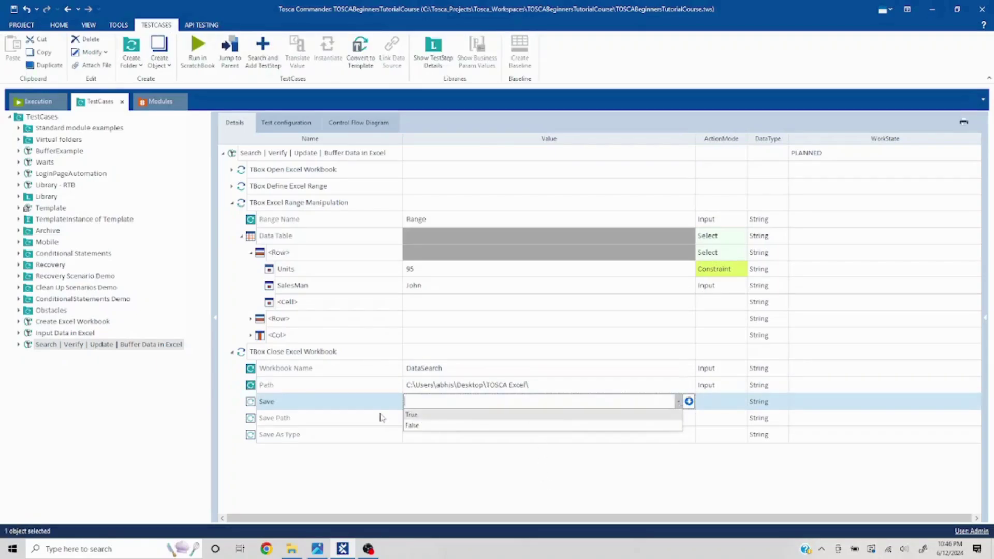
pyautogui.click(423, 415)
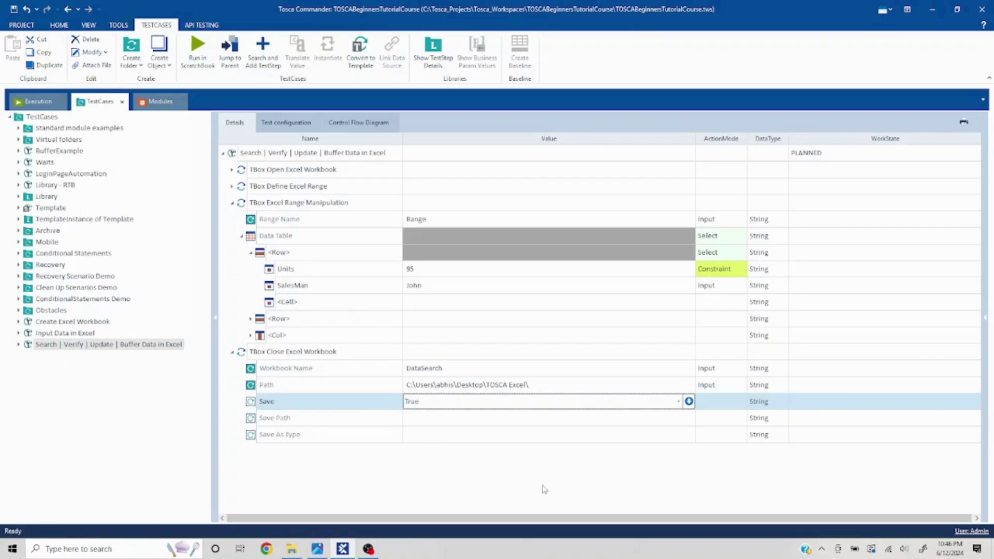
pyautogui.press('Return')
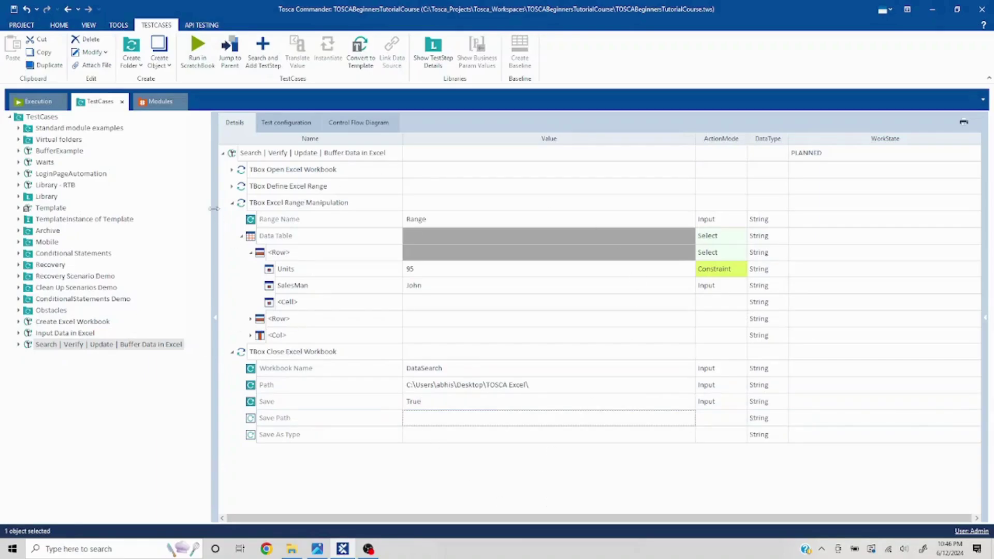
# - Collapse the Range Manipulation and Close Workbook steps and run the Search | Verify | Update | Buffer Data in Excel test case in ScratchBook
pyautogui.click(232, 203)
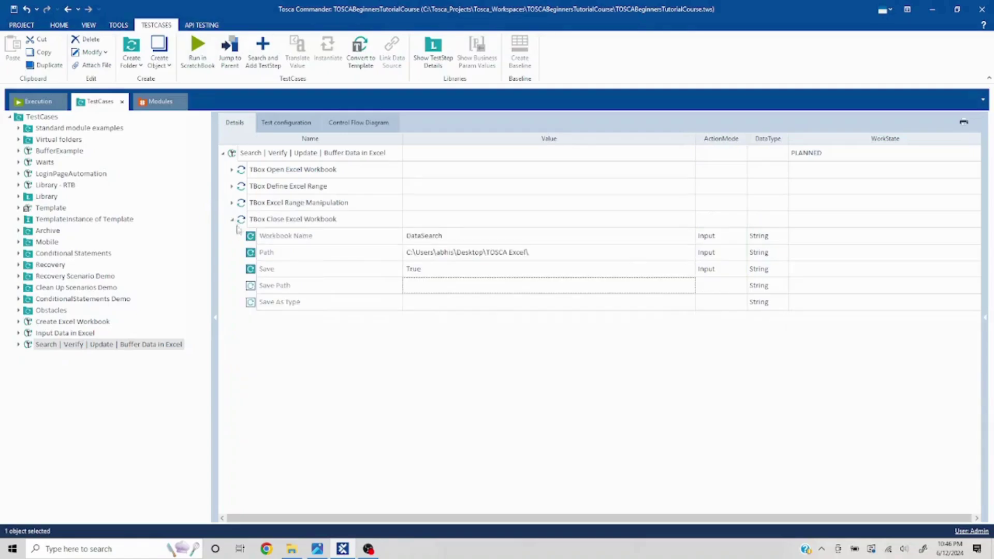
pyautogui.click(232, 220)
pyautogui.rightClick(272, 155)
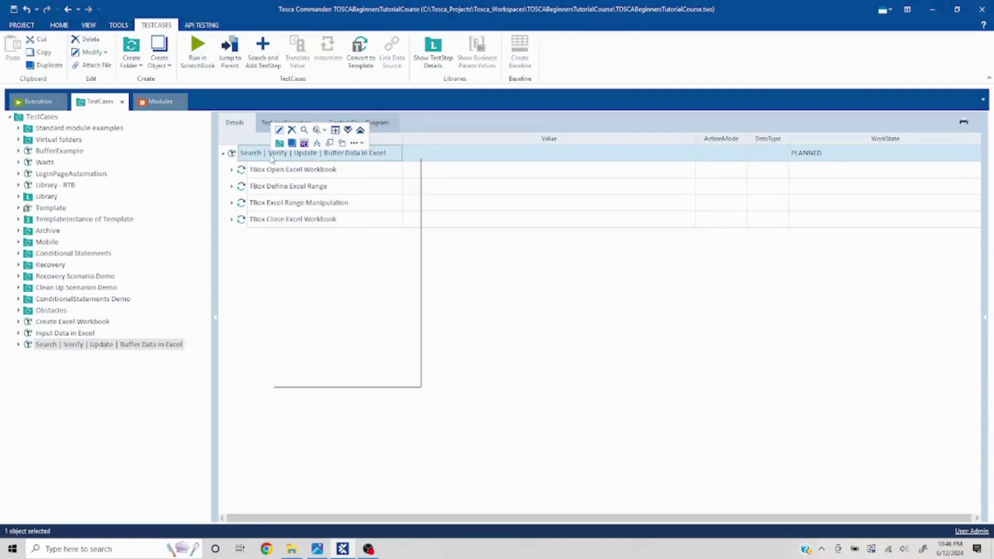
pyautogui.click(320, 207)
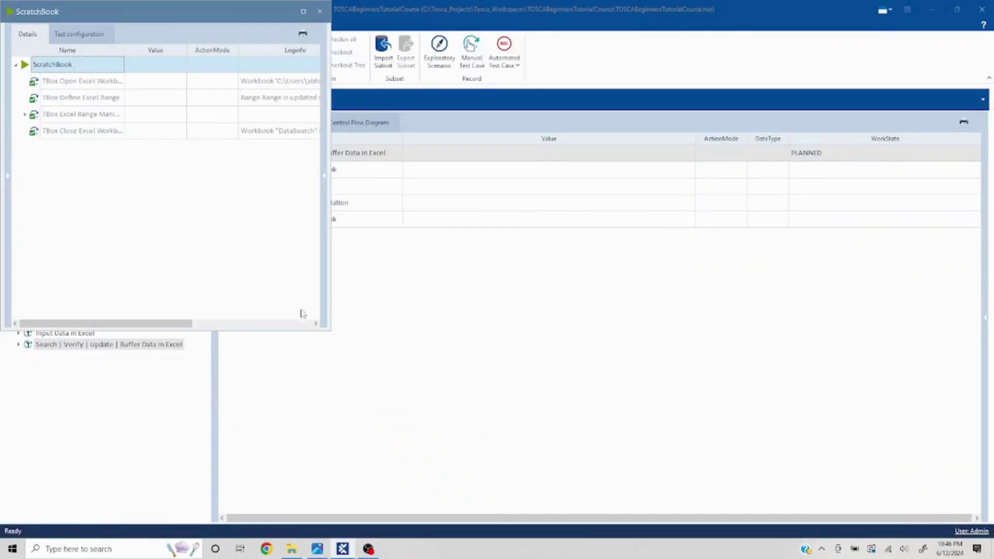
# - Open SaleData.xlsx from the TOSCA Excel folder and check the Units and SalesMan cells of row 2 after the run
pyautogui.click(289, 550)
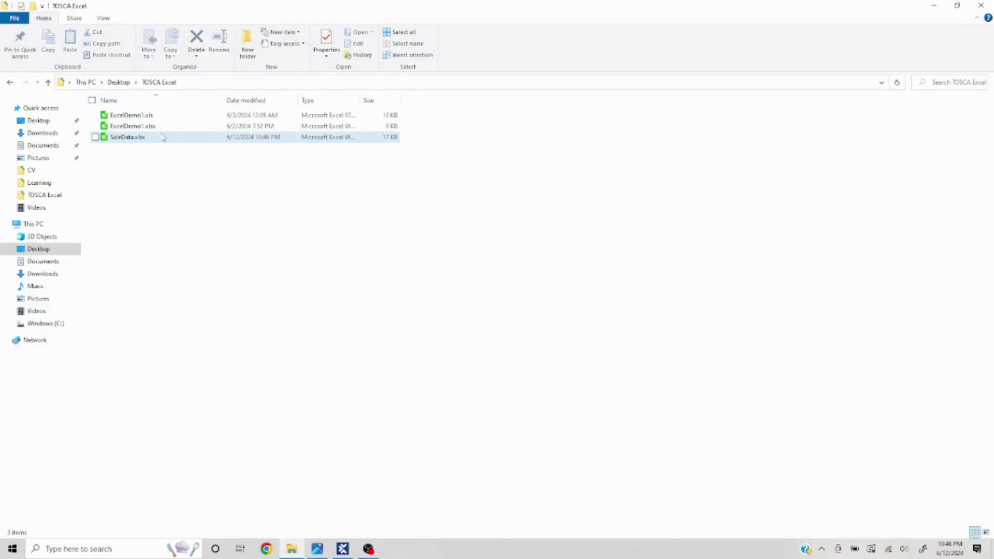
pyautogui.doubleClick(163, 137)
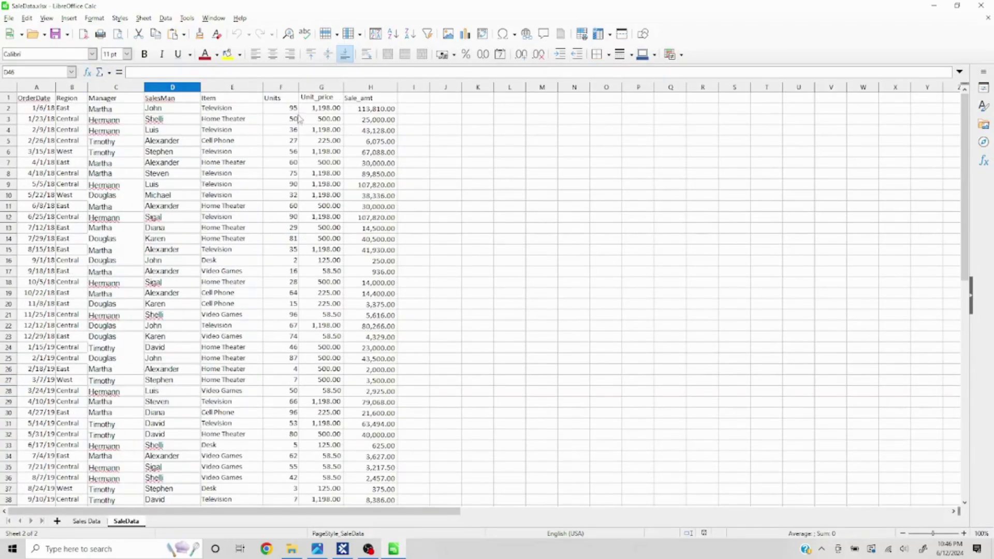
pyautogui.click(288, 110)
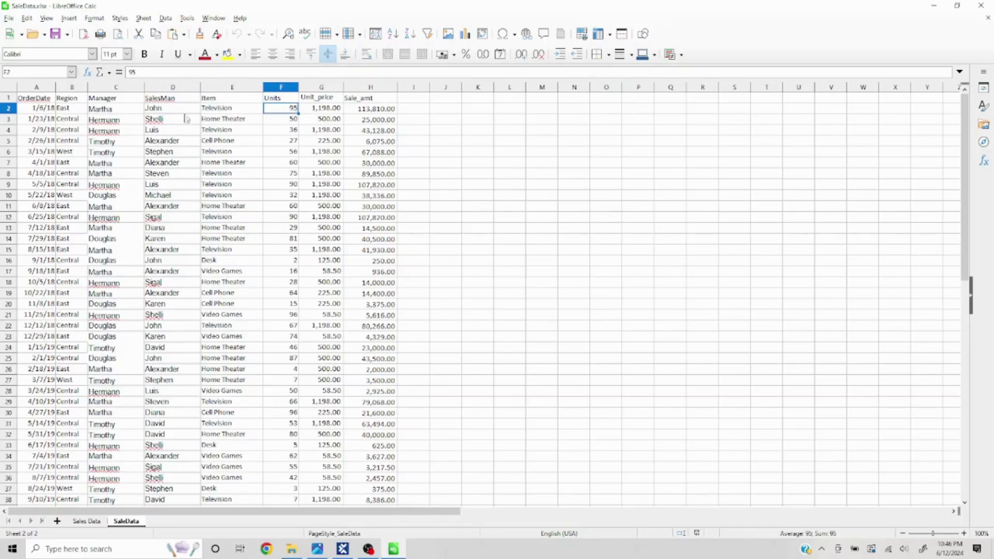
pyautogui.click(161, 111)
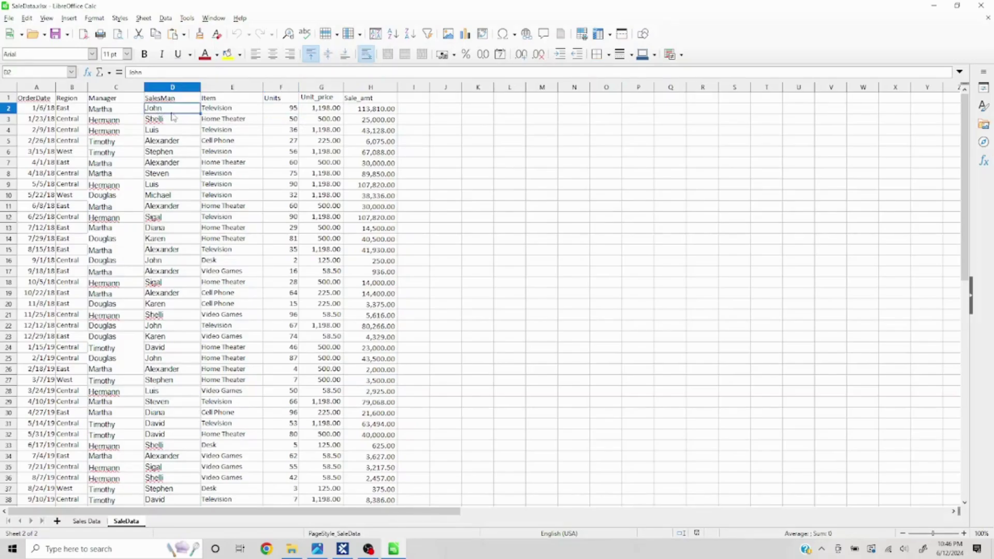
pyautogui.scroll(-3, 324, 176)
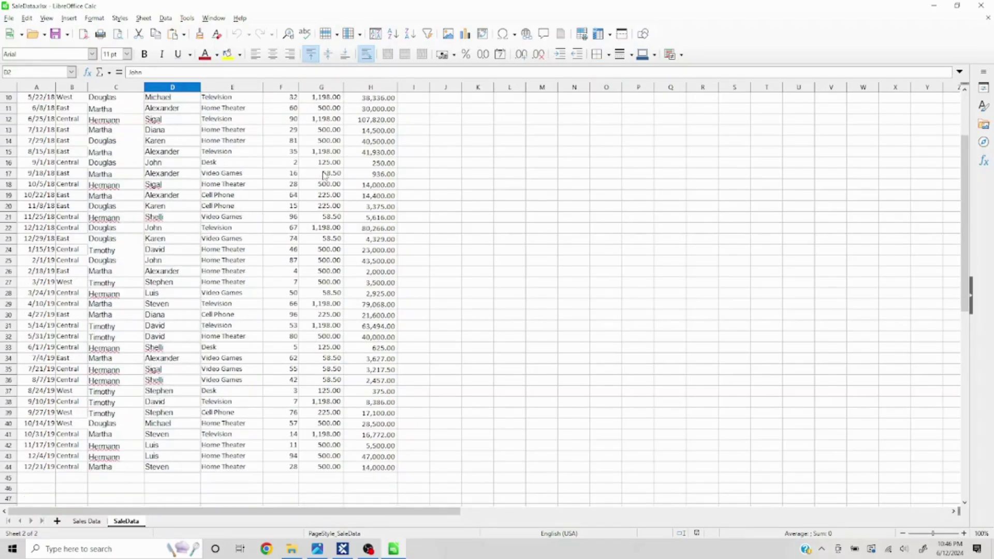
# - Switch back to Tosca Commander, close the ScratchBook results and expand the TBox Excel Range Manipulation step
pyautogui.hotkey('alt', 'Tab')
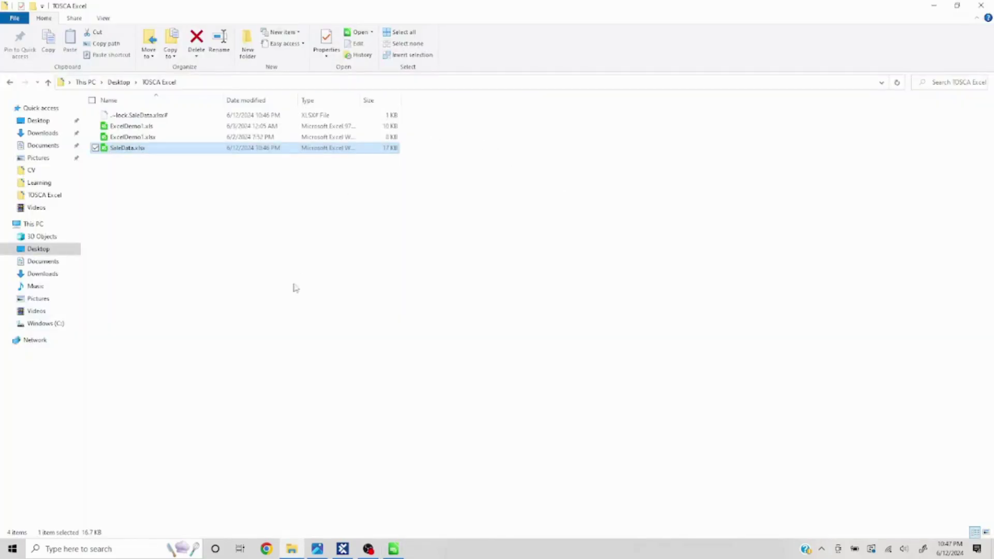
pyautogui.click(343, 549)
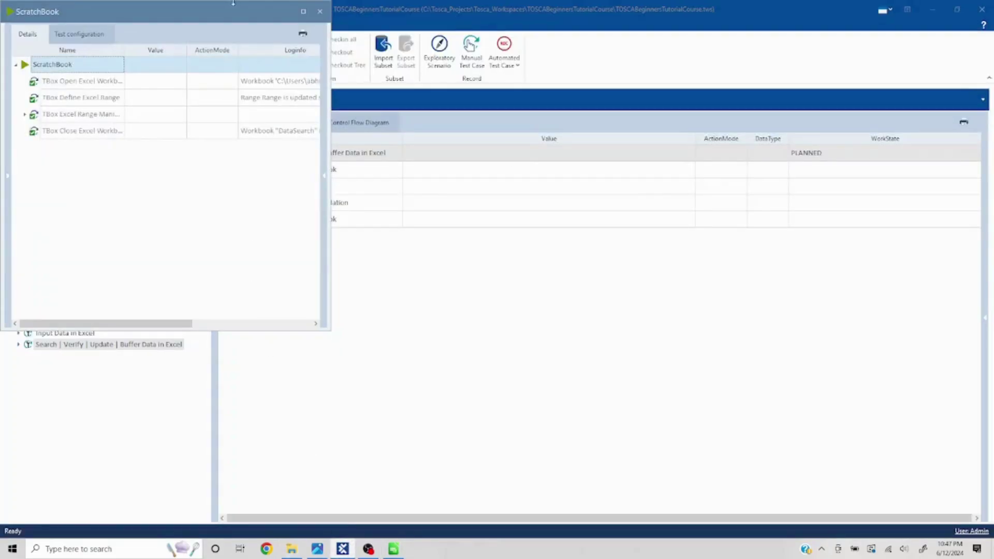
pyautogui.click(319, 12)
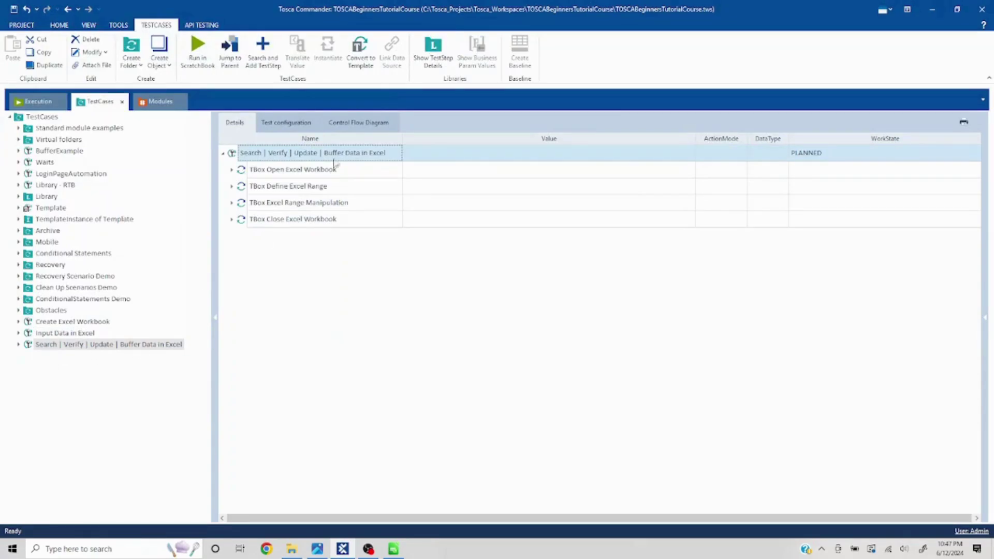
pyautogui.click(231, 202)
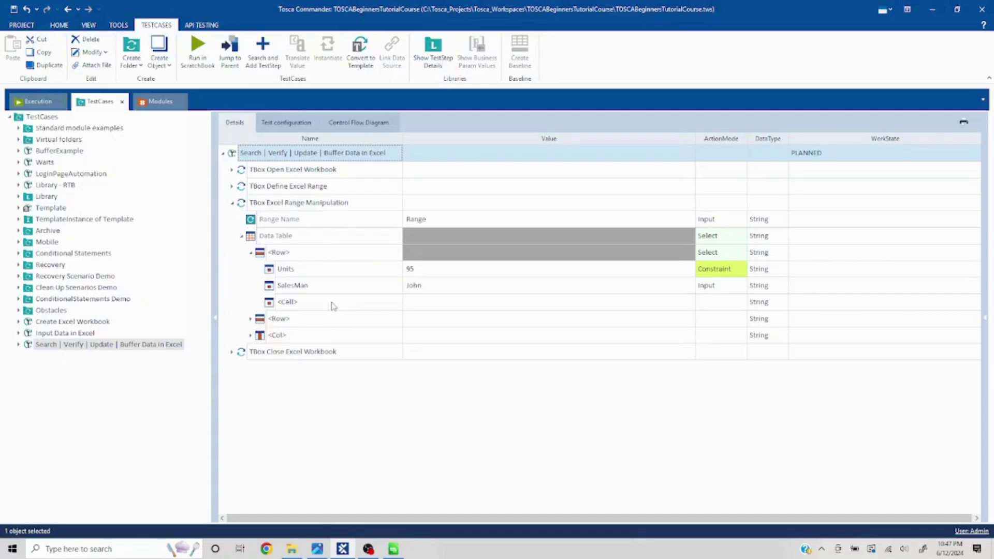
# - Check the Item cell of row 2 in SaleData.xlsx in LibreOffice Calc, then return to Tosca Commander
pyautogui.click(393, 549)
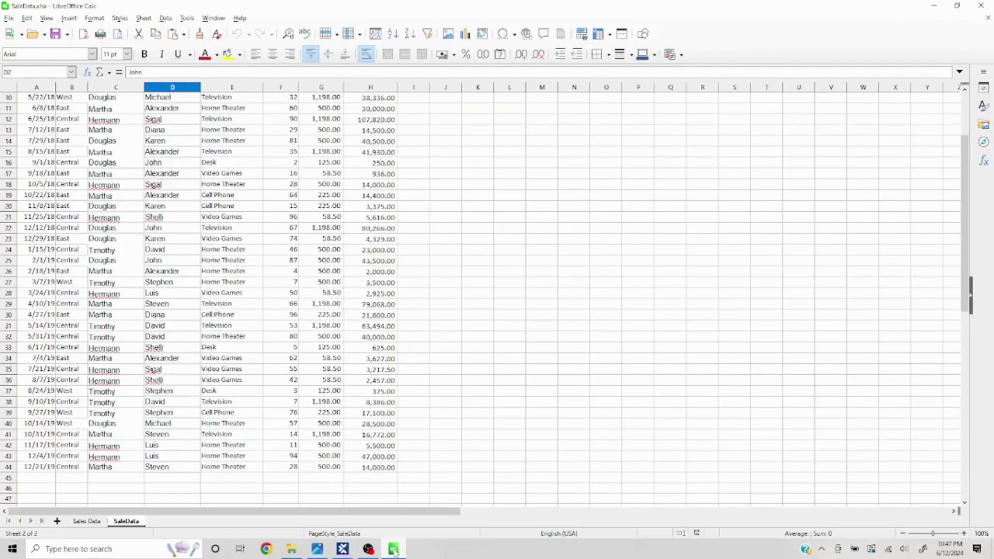
pyautogui.click(394, 551)
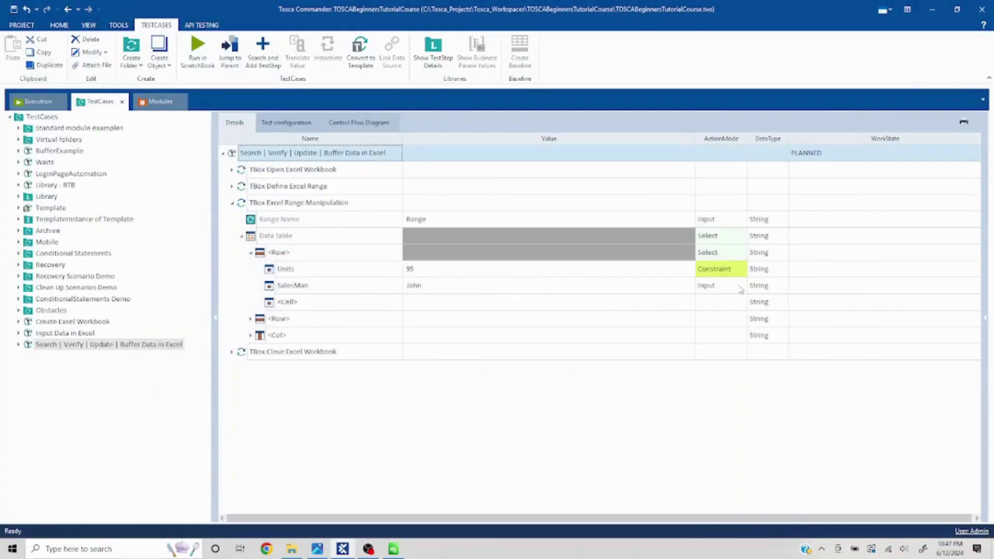
pyautogui.click(393, 548)
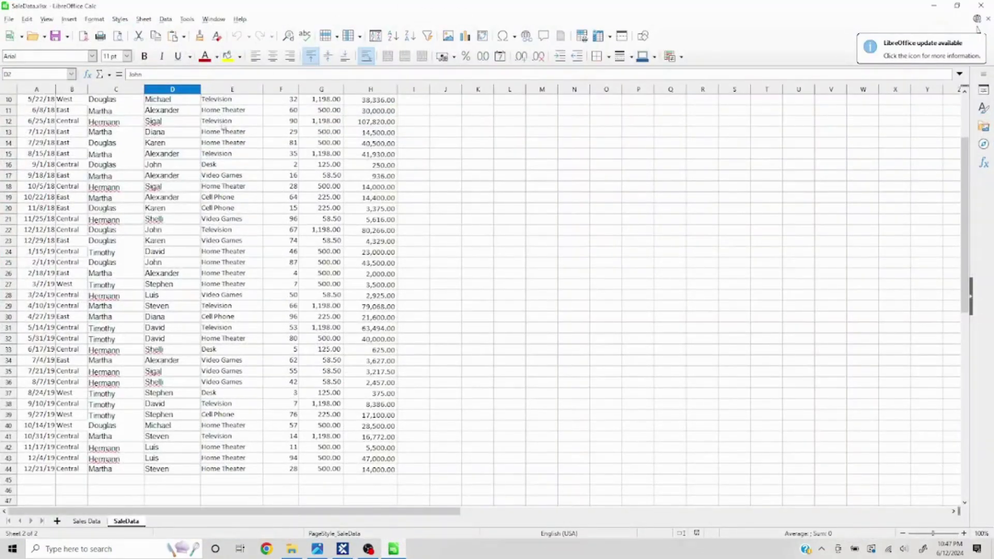
pyautogui.click(225, 111)
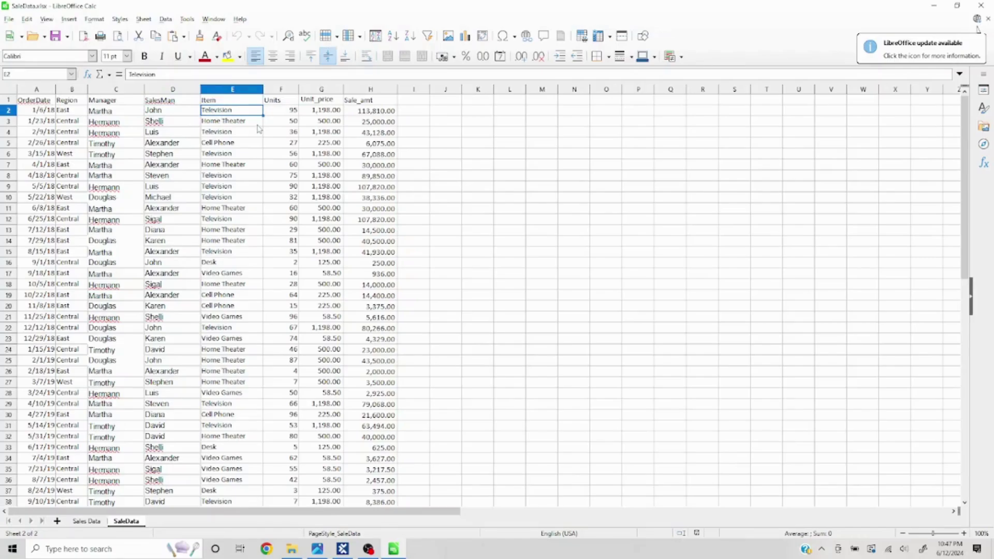
pyautogui.click(393, 549)
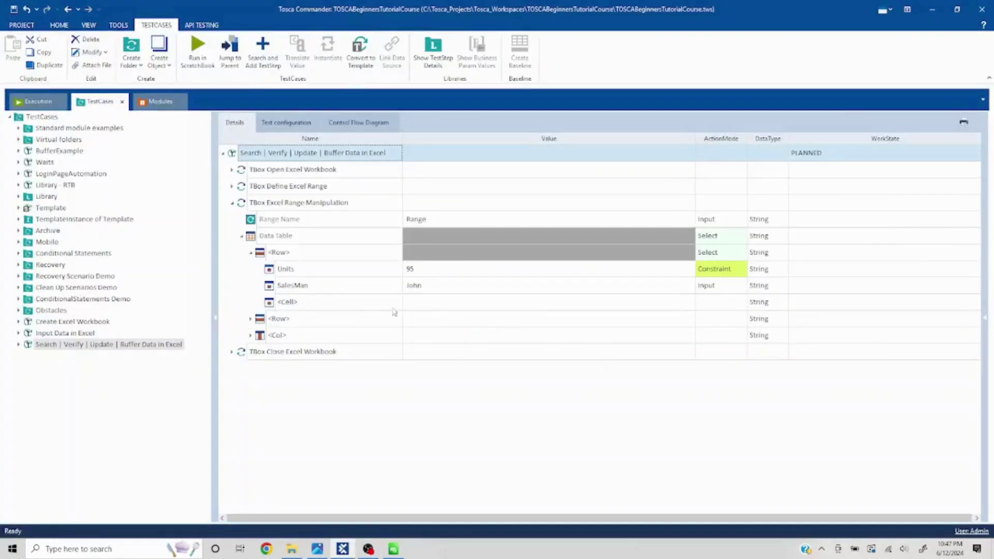
# - Add an Item cell to the Data Table's first row with ActionMode Buffer and the buffer name ItemName
pyautogui.click(371, 307)
pyautogui.click(331, 303)
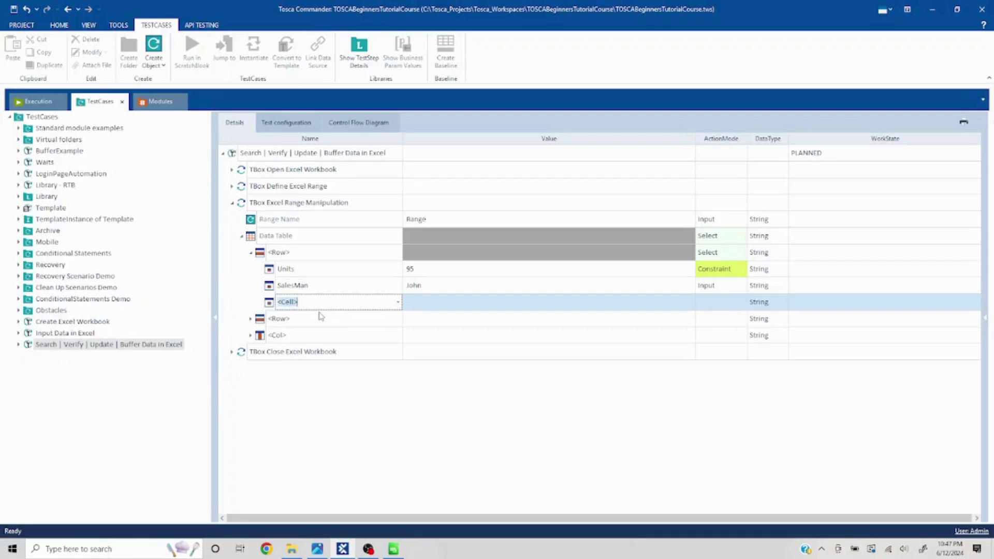
pyautogui.write('Item')
pyautogui.click(735, 309)
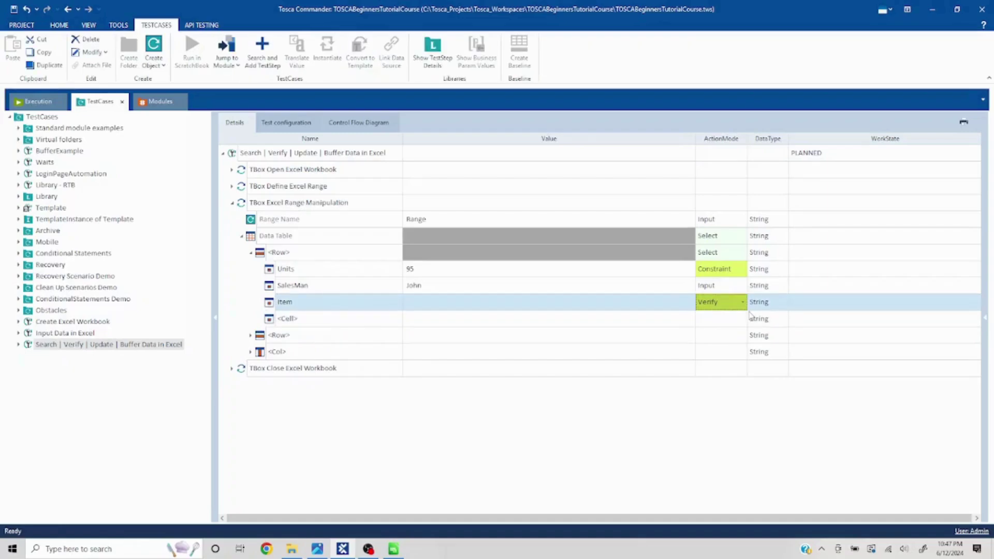
pyautogui.click(742, 307)
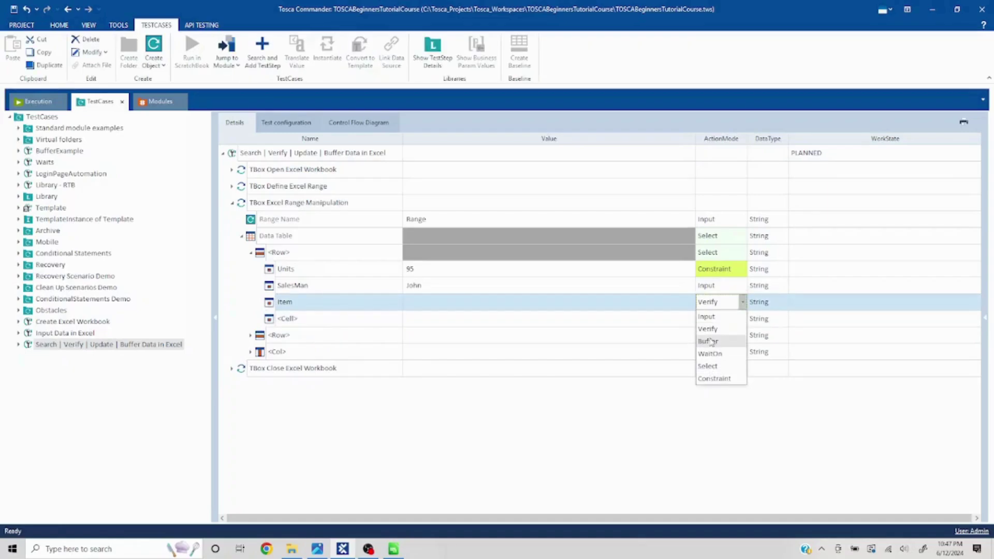
pyautogui.click(710, 340)
pyautogui.click(471, 307)
pyautogui.write('Item')
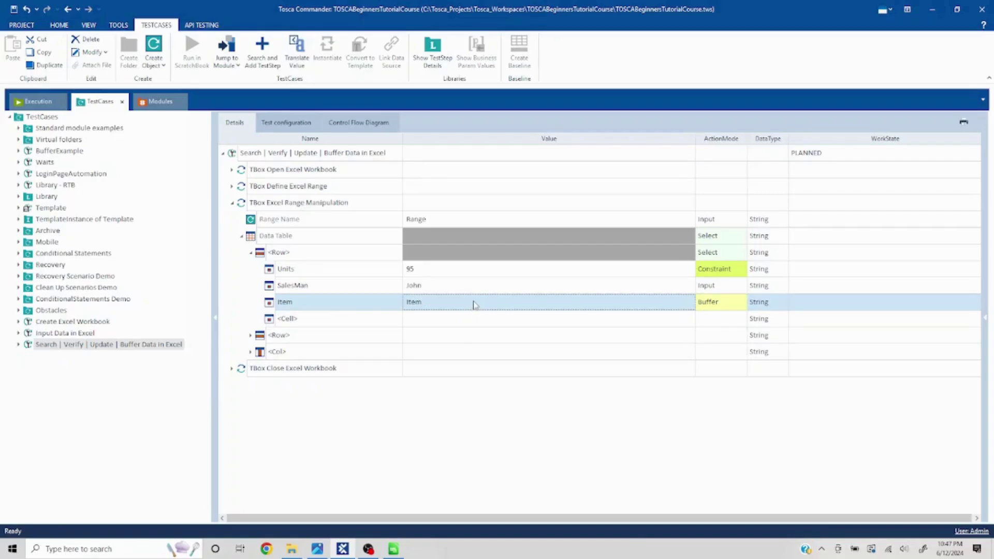
pyautogui.write('Name')
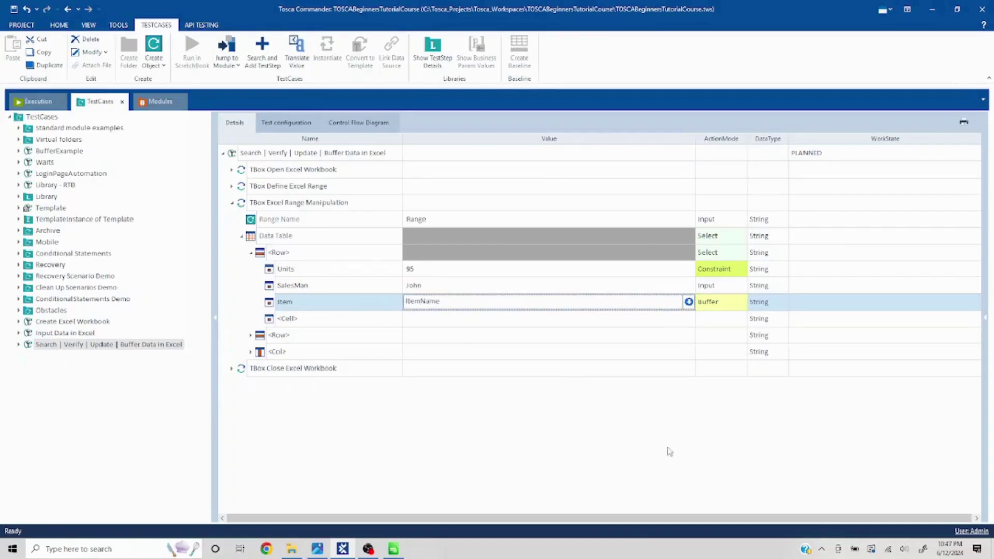
pyautogui.press('Return')
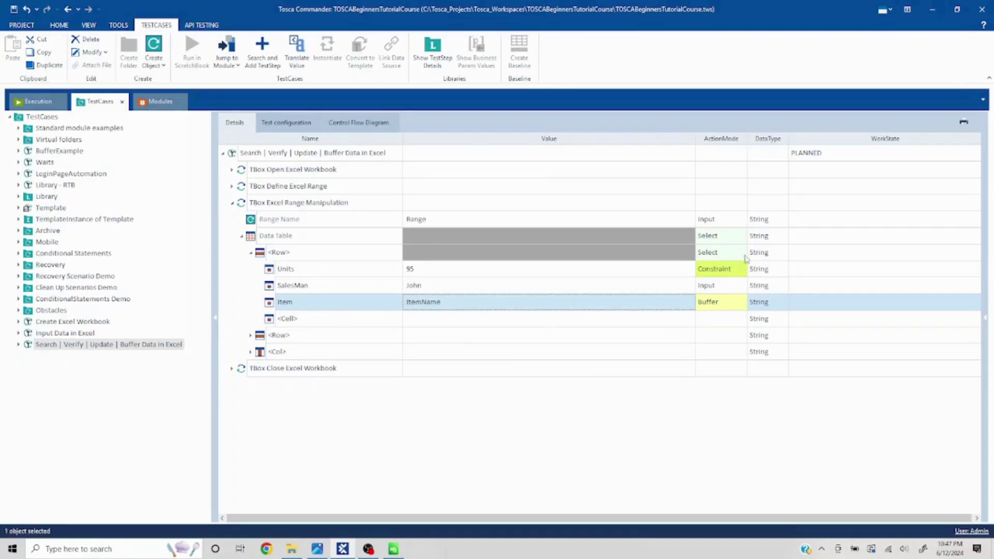
# - Set the ActionMode of the SalesMan cell to Constraint
pyautogui.click(742, 289)
pyautogui.click(743, 286)
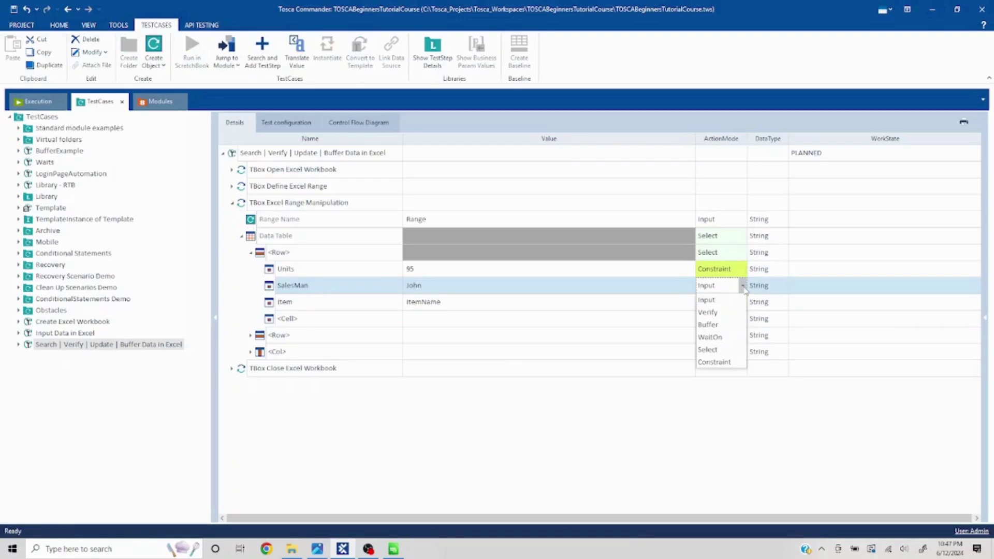
pyautogui.click(723, 363)
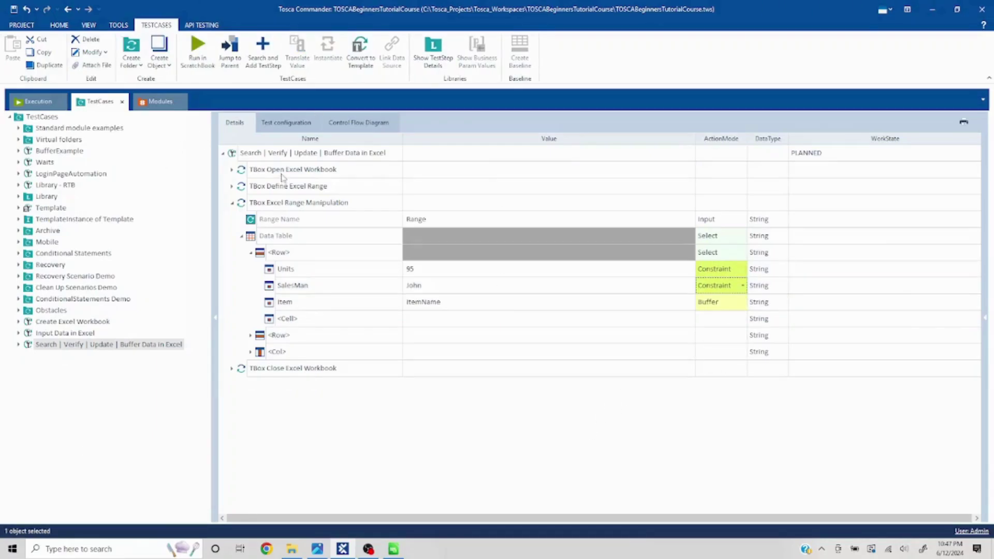
# - Switch to LibreOffice Calc and close SaleData.xlsx so that the workbook is free for the test run
pyautogui.hotkey('alt', 'Tab')
pyautogui.hotkey('alt', 'Tab')
pyautogui.hotkey('alt', 'Tab')
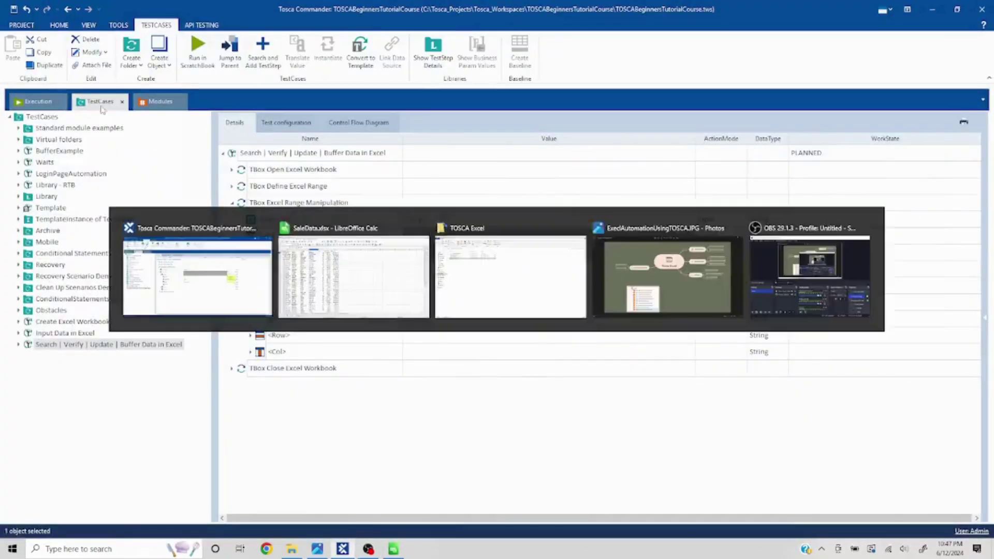
pyautogui.click(981, 6)
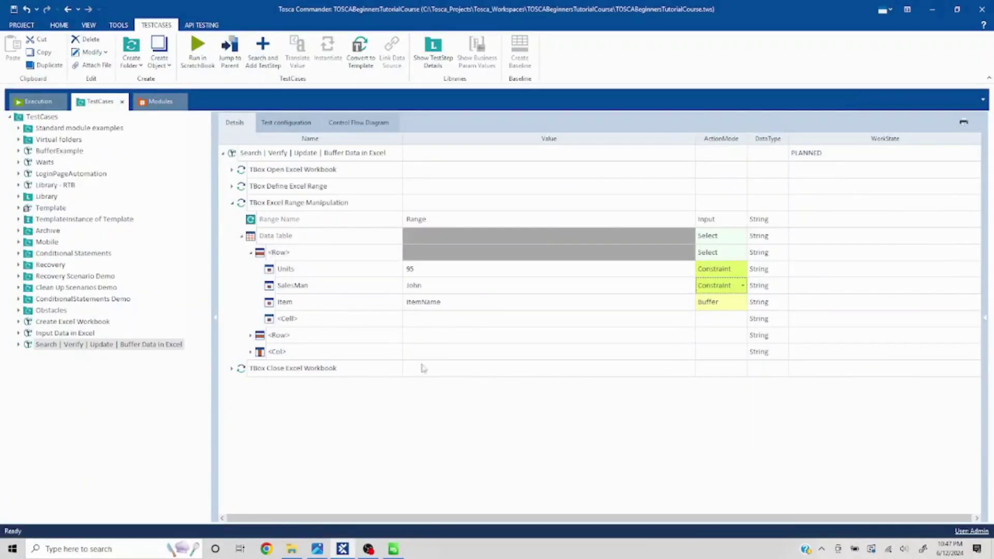
pyautogui.hotkey('alt', 'Tab')
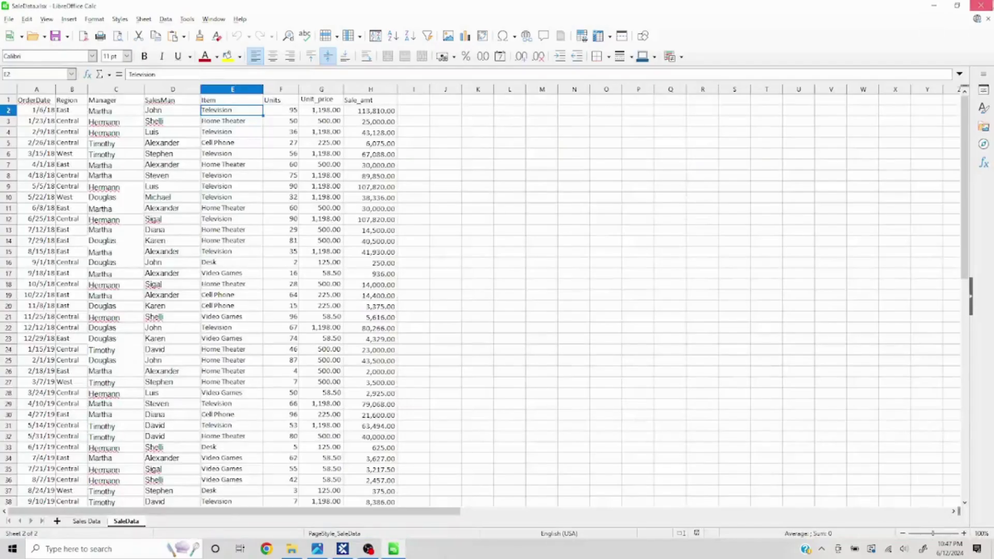
pyautogui.click(981, 6)
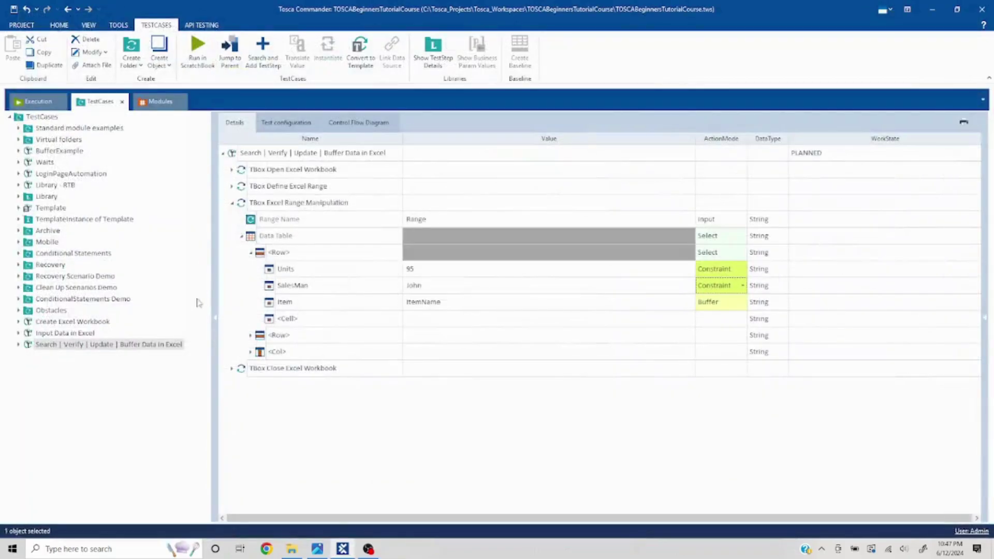
# - Run the Search | Verify | Update | Buffer Data in Excel test case in ScratchBook
pyautogui.click(272, 156)
pyautogui.rightClick(273, 154)
pyautogui.click(336, 202)
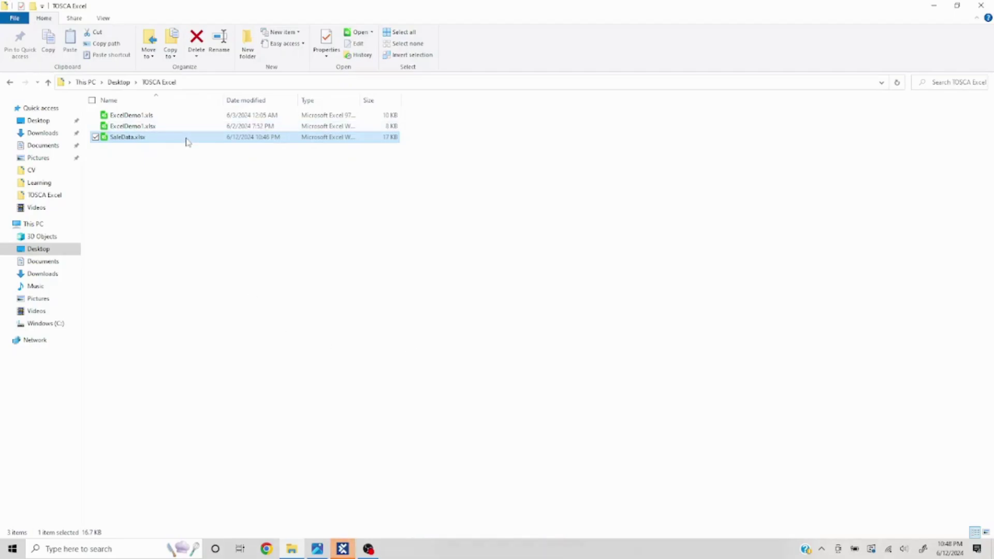
# - Expand the Range Manipulation results in ScratchBook down to Item, read its full log info on the buffered value, and close the results
pyautogui.click(343, 546)
pyautogui.click(24, 114)
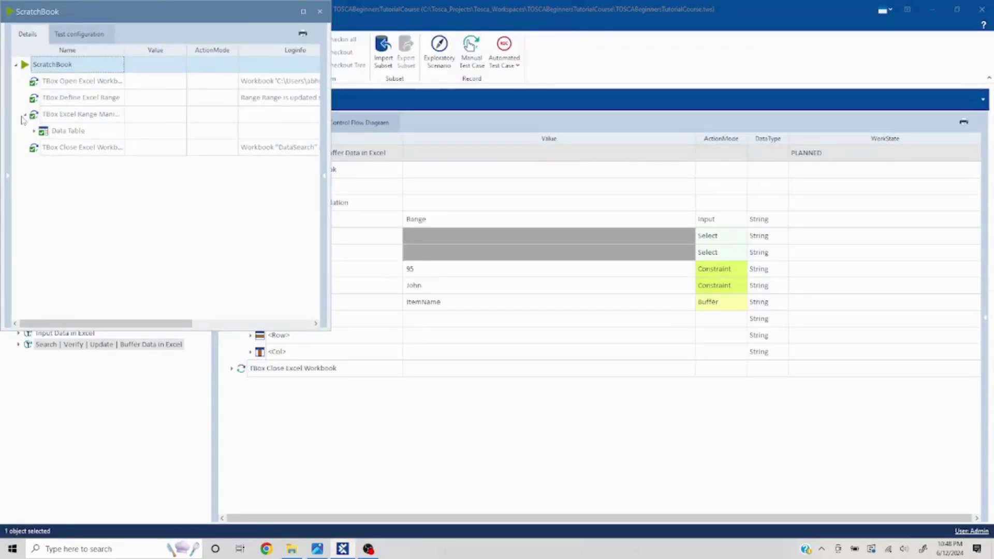
pyautogui.click(33, 131)
pyautogui.click(44, 148)
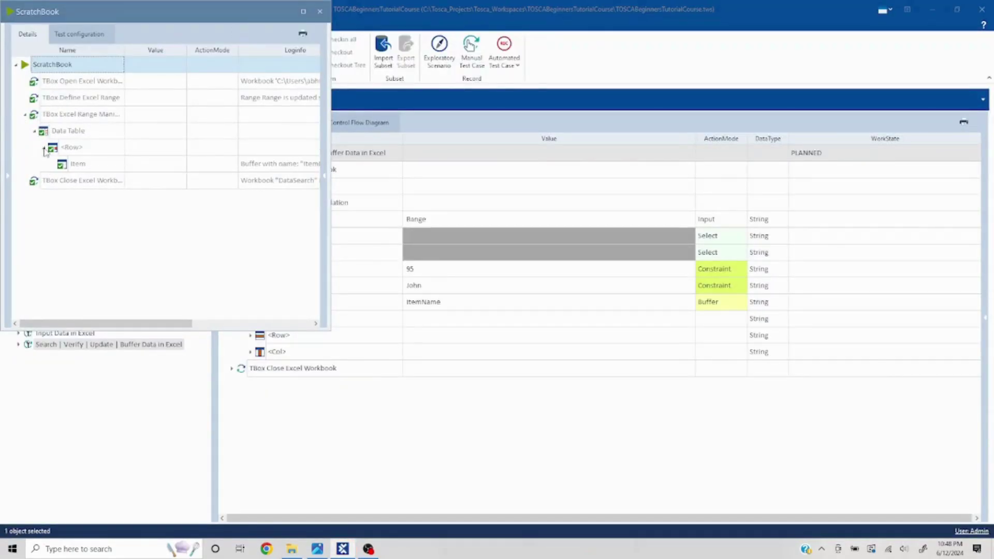
pyautogui.click(304, 11)
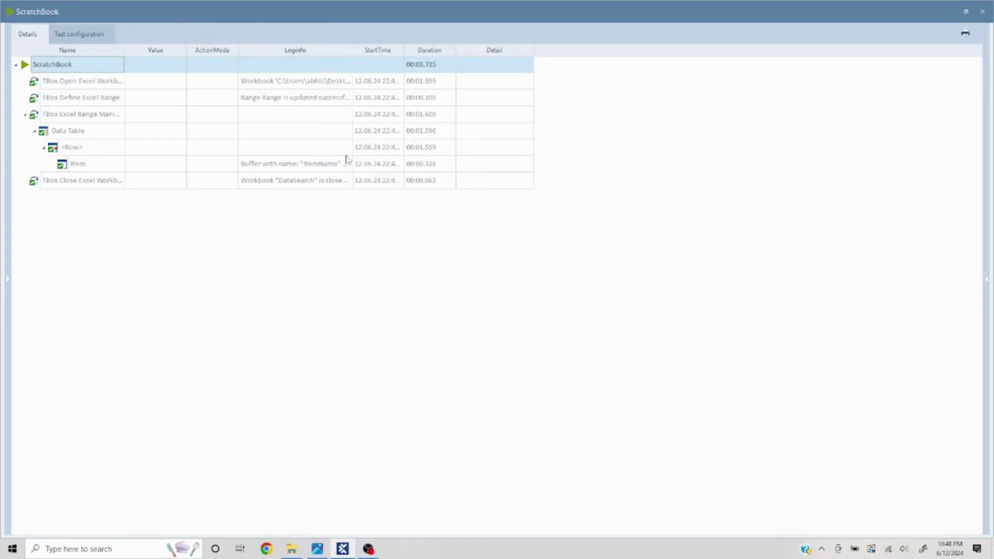
pyautogui.click(344, 166)
pyautogui.click(347, 164)
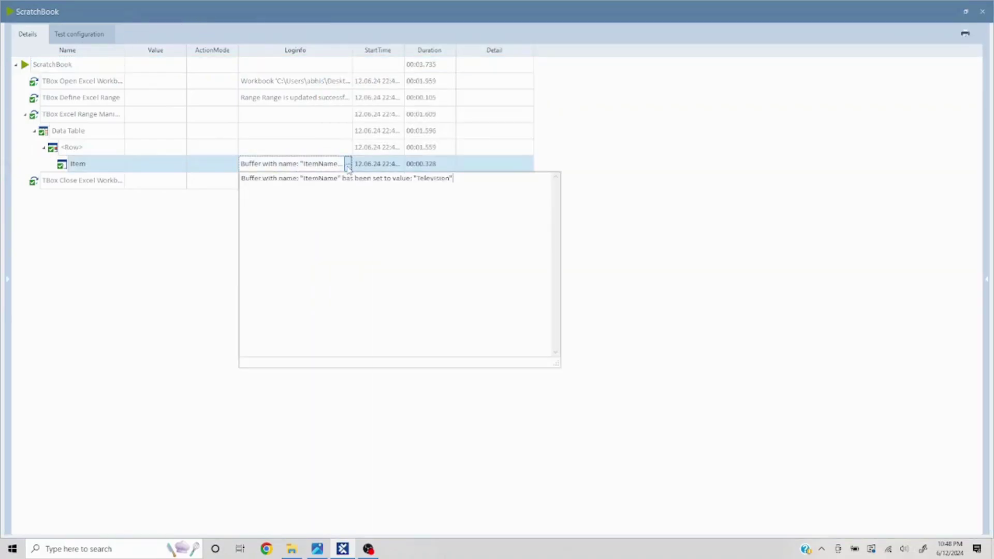
pyautogui.moveTo(292, 181); pyautogui.dragTo(468, 199)
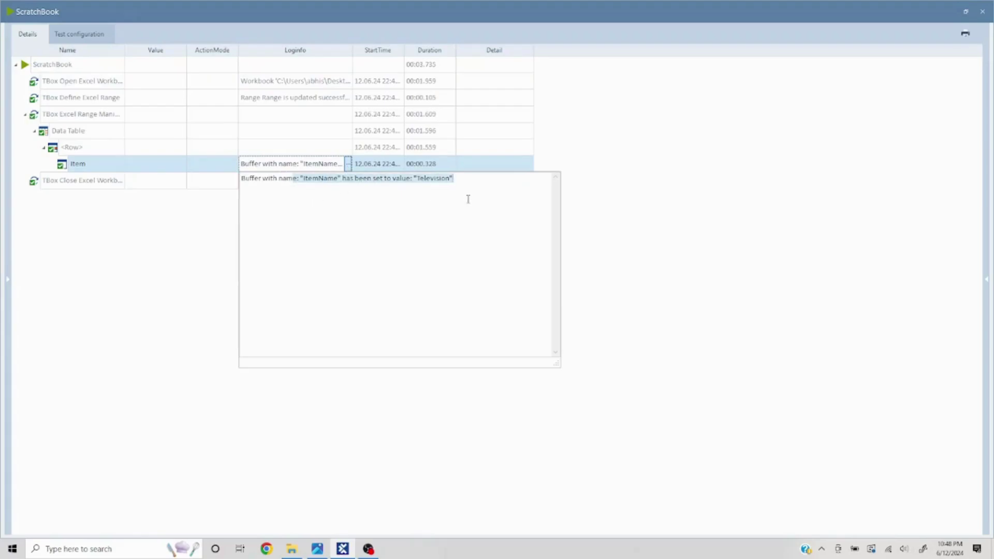
pyautogui.click(982, 11)
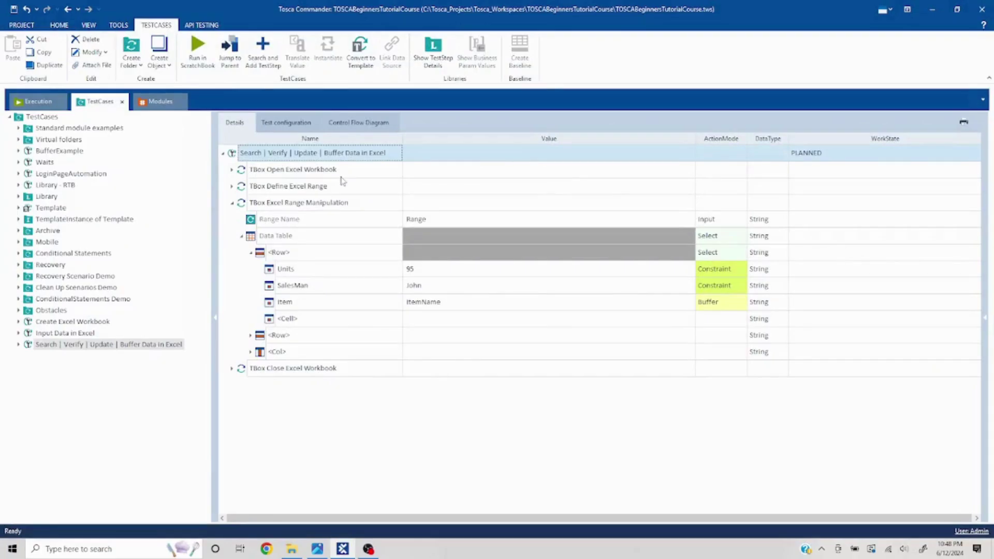